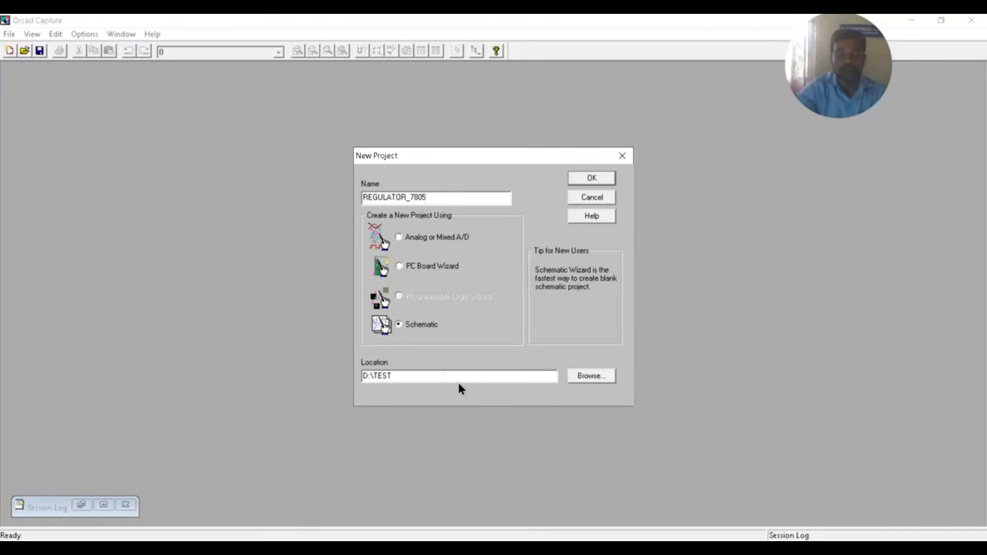
Create the folder D:\TEST\REGULATOR_7805 and use it as the new REGULATOR_7805 project's location.
click(597, 376)
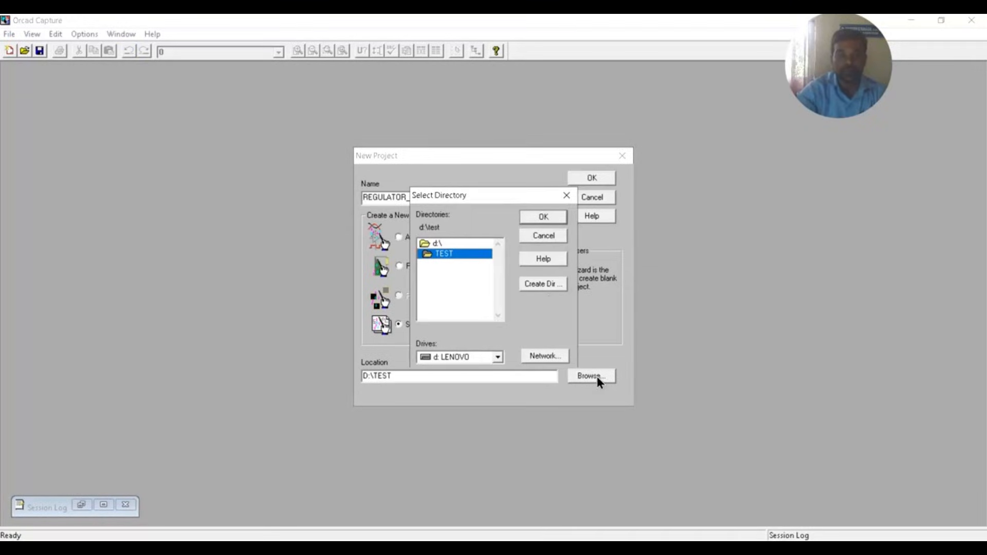
click(549, 285)
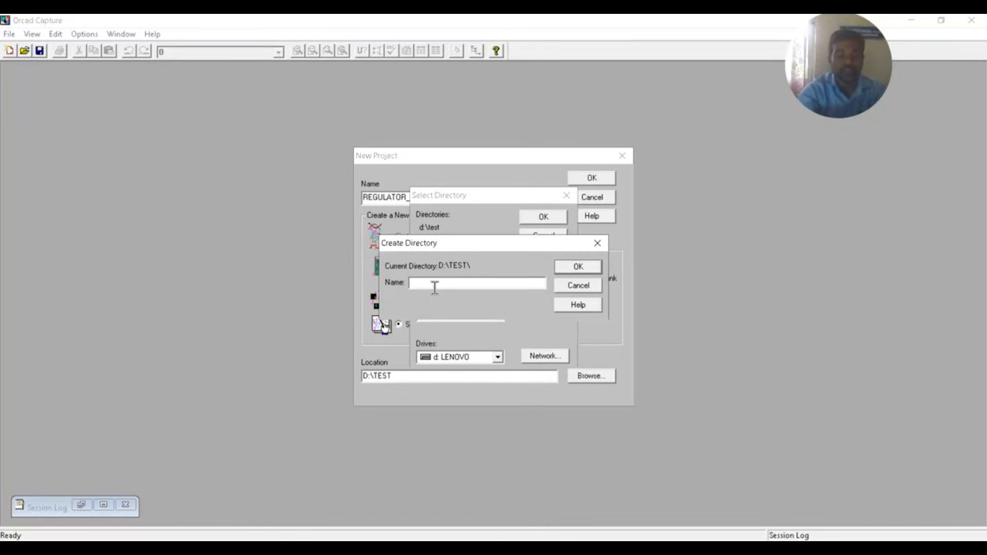
text(REG)
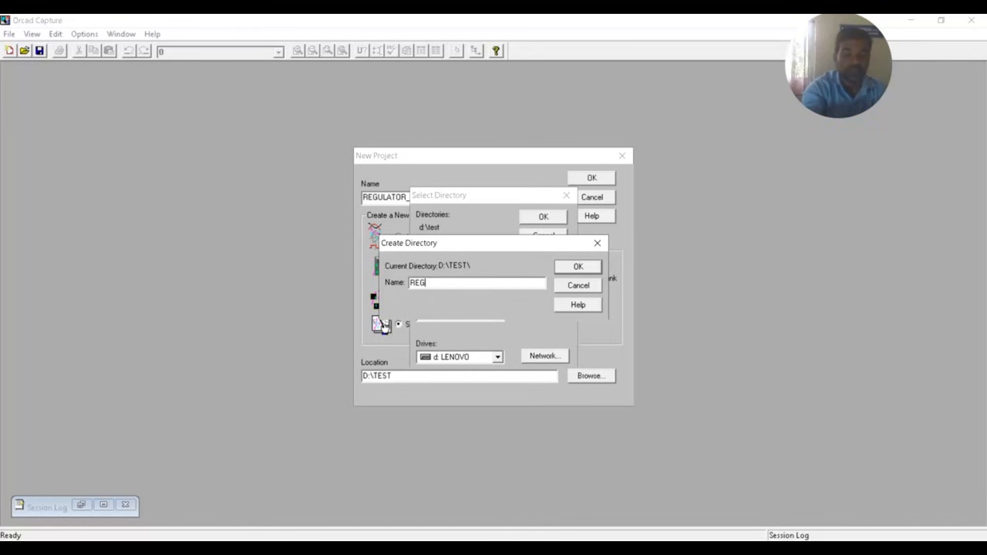
text(ULATOR)
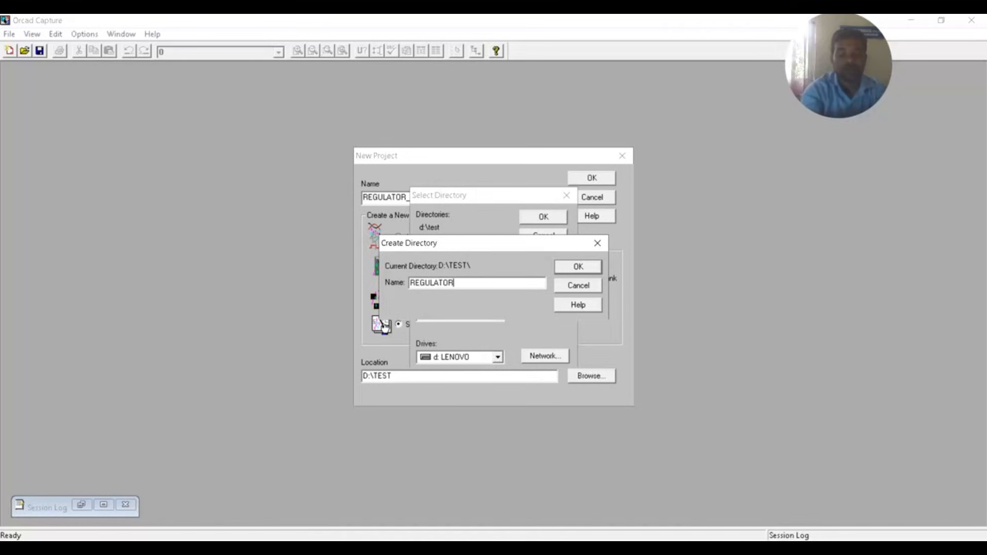
text(_7805)
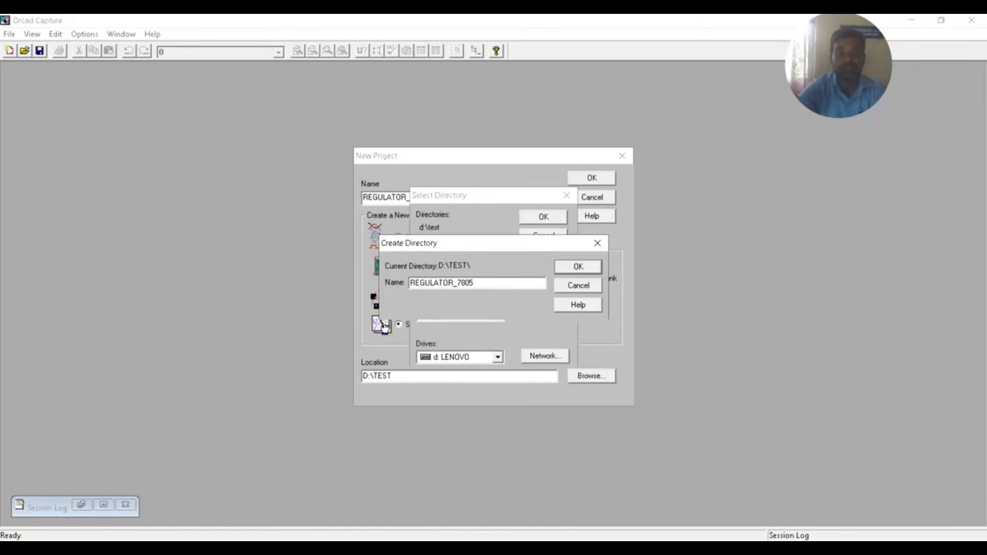
click(578, 266)
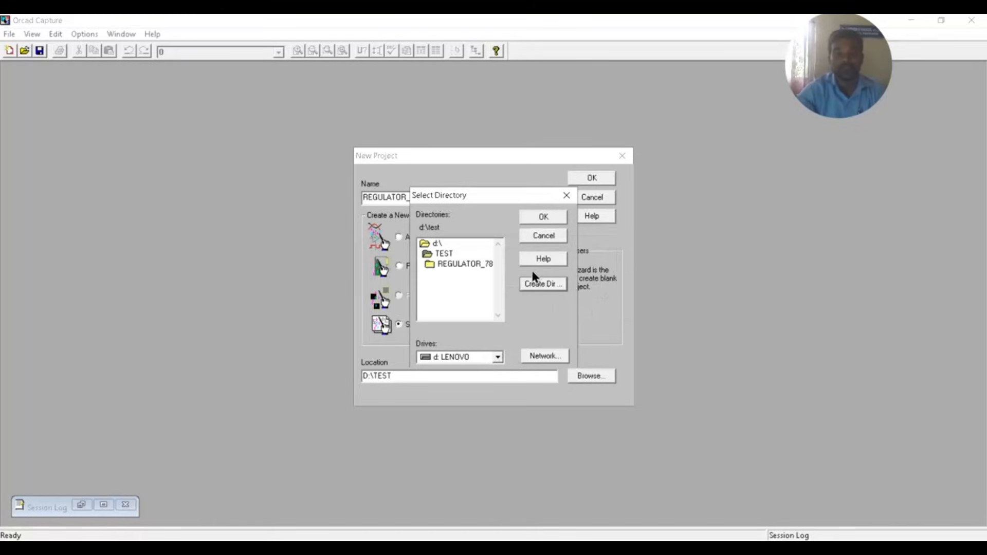
double_click(484, 268)
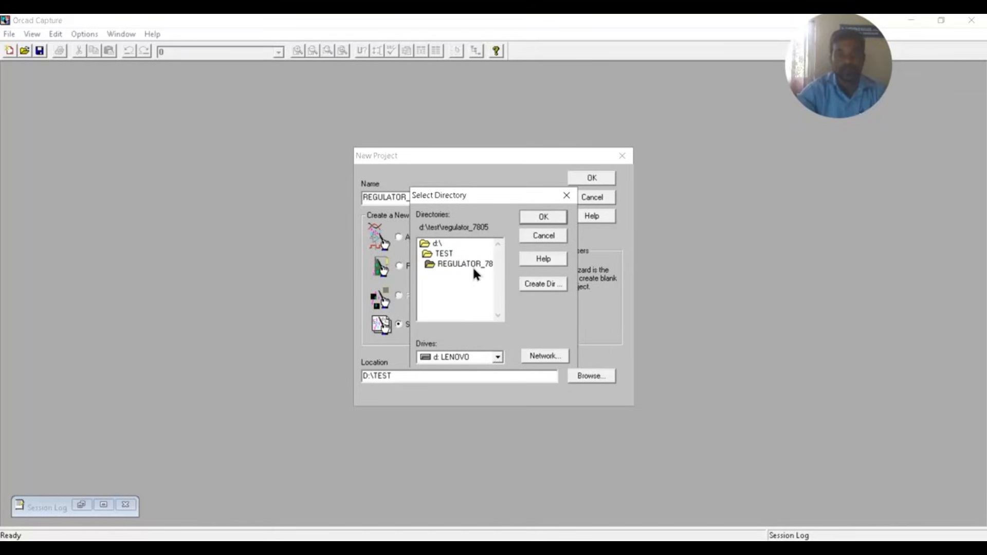
click(539, 215)
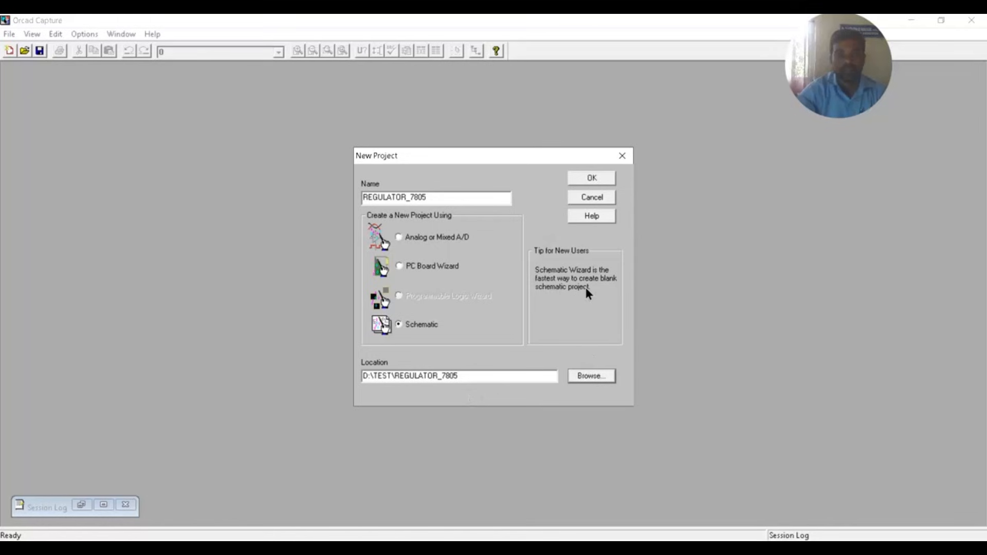
click(591, 178)
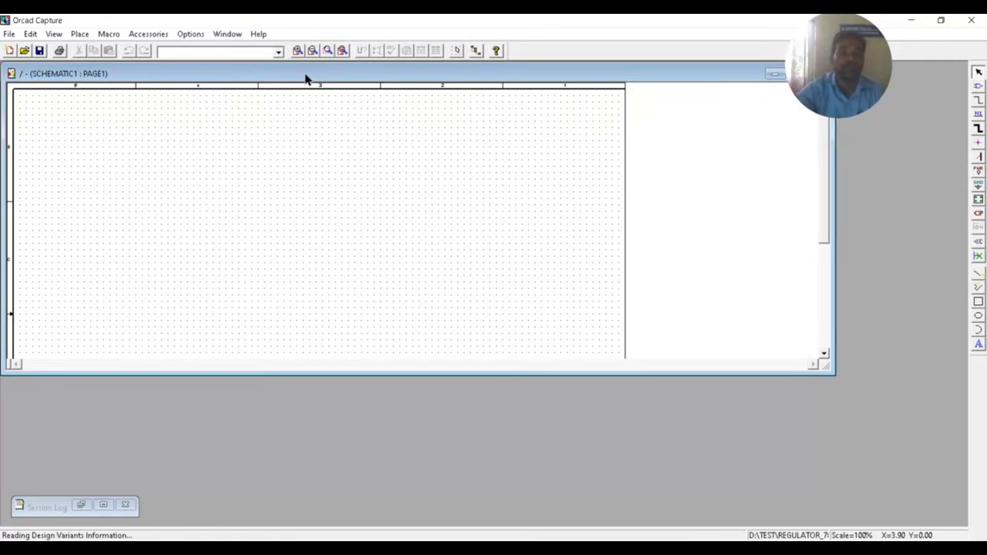
Move and narrow the SCHEMATIC1 window to sit beside the project tree, then start Place Part.
drag(306, 77, 420, 121)
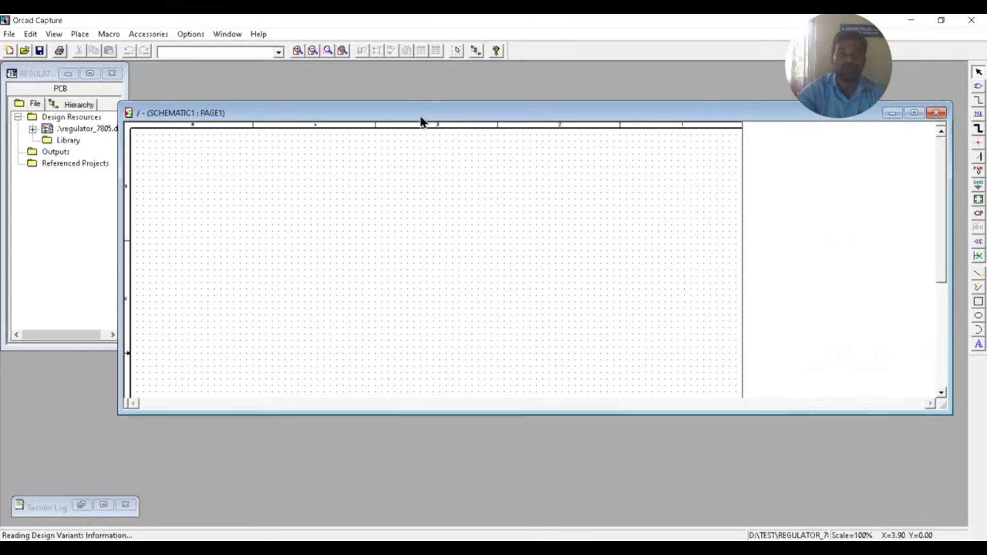
drag(118, 236, 157, 234)
drag(419, 115, 399, 107)
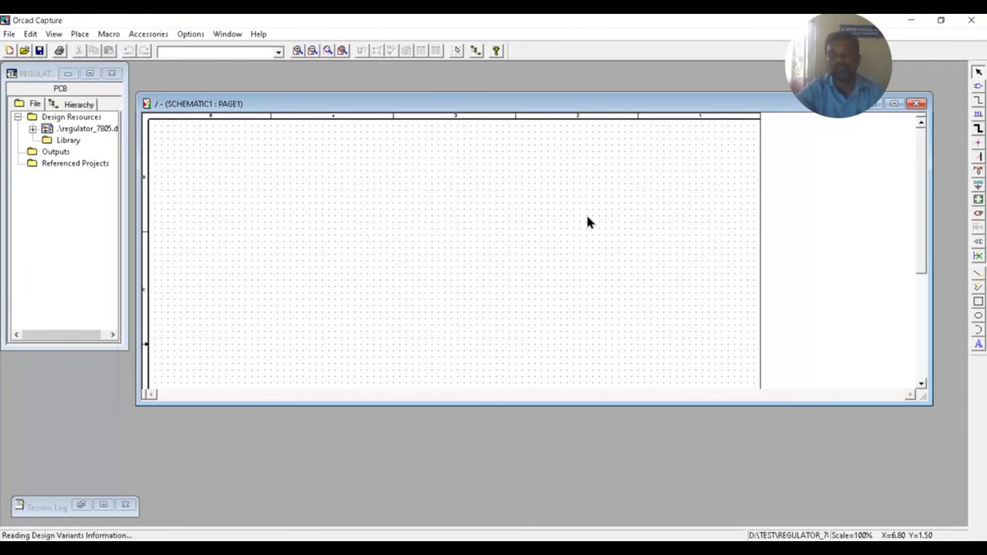
click(82, 129)
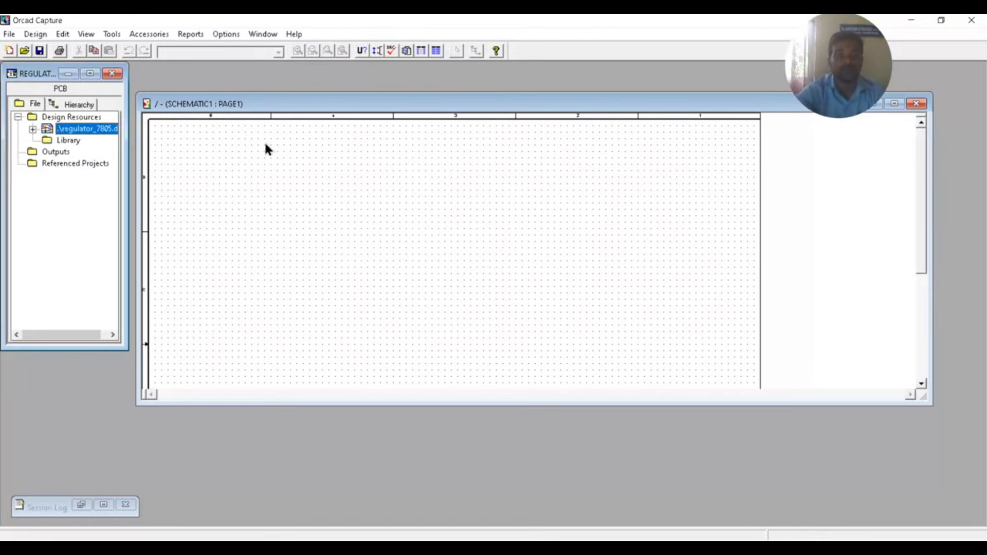
click(381, 113)
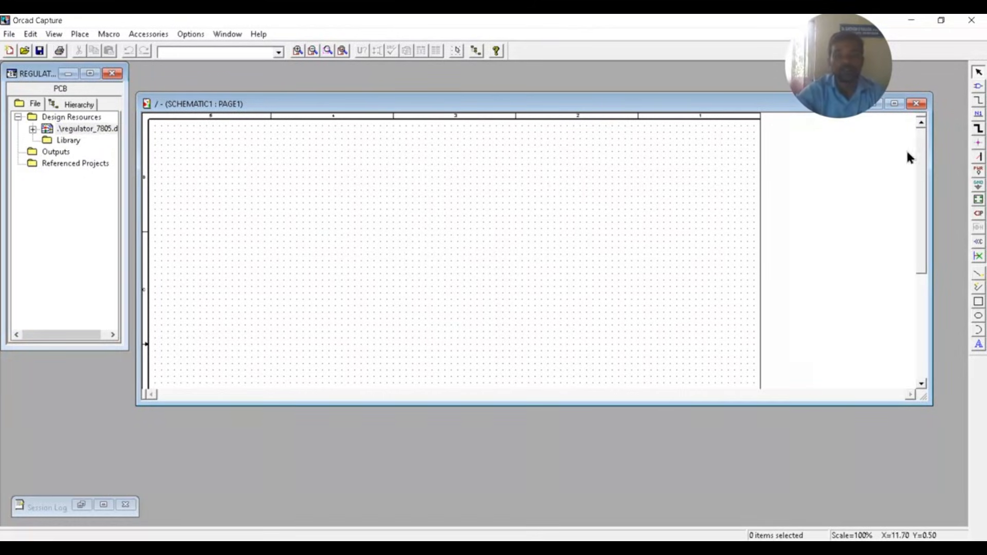
click(978, 88)
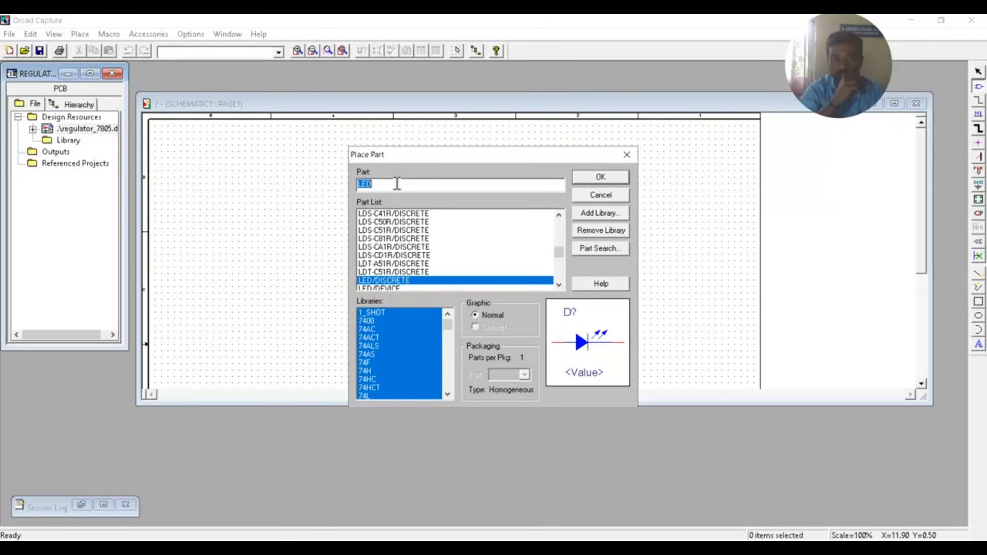
Place a vertical BATTERY part as BT1 at 200% zoom and maximize the schematic page.
text(BAT)
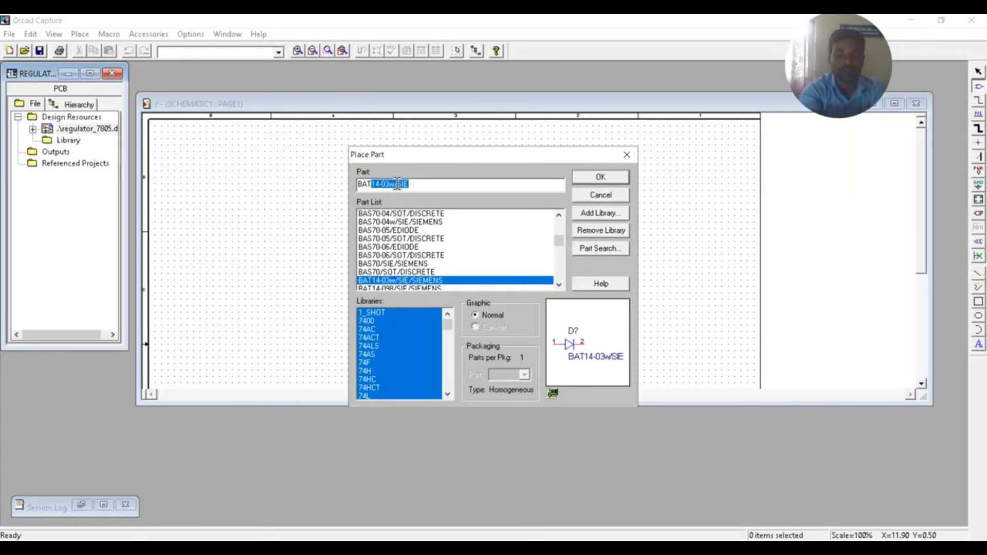
text(T)
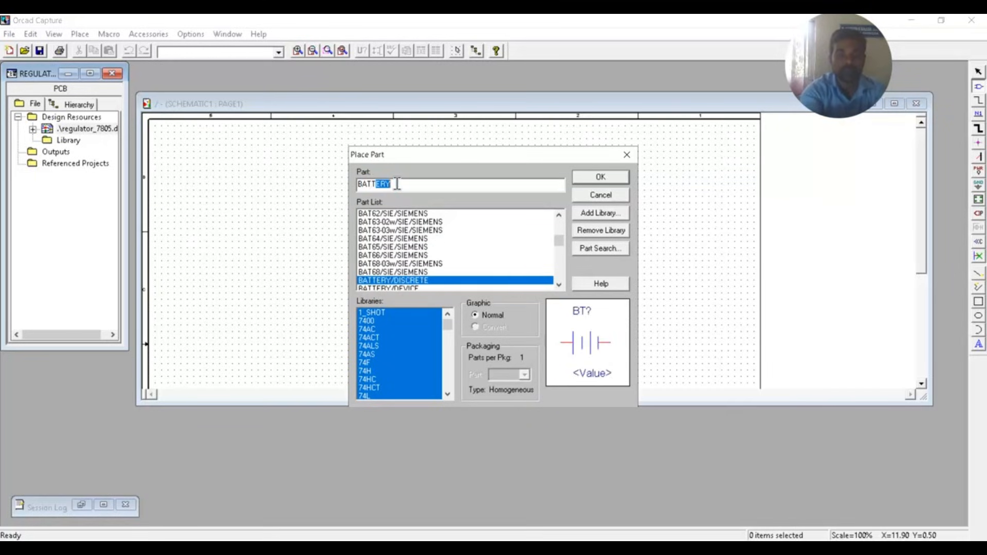
click(606, 178)
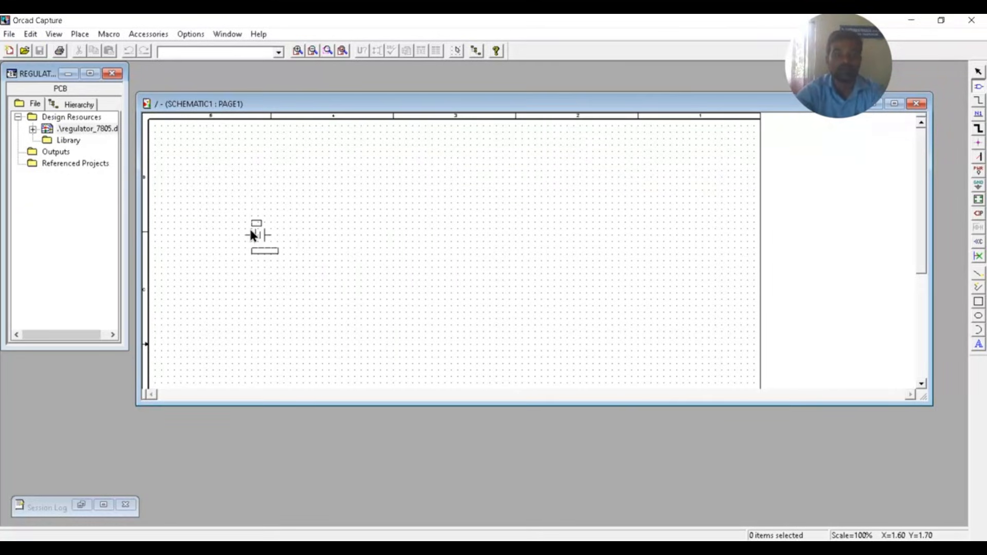
key(r)
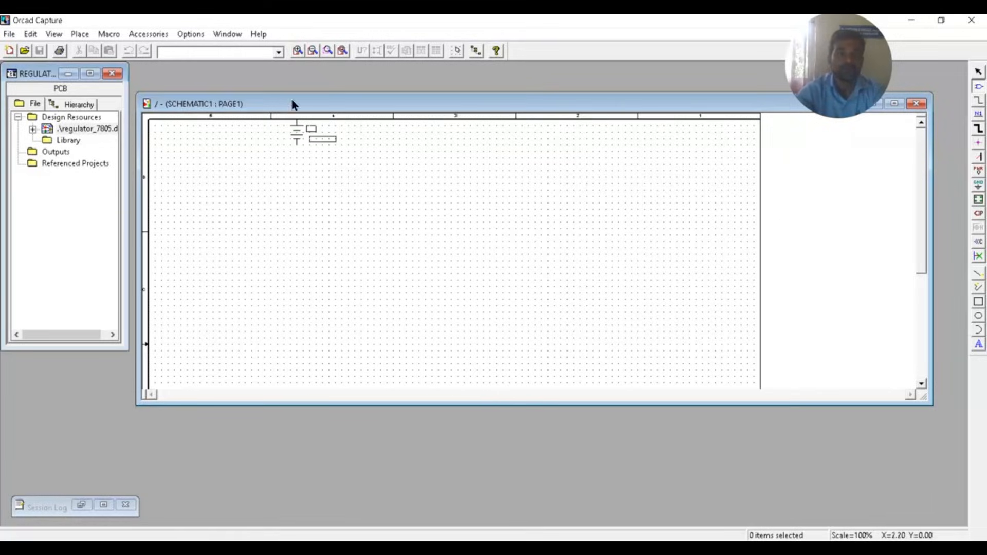
click(297, 50)
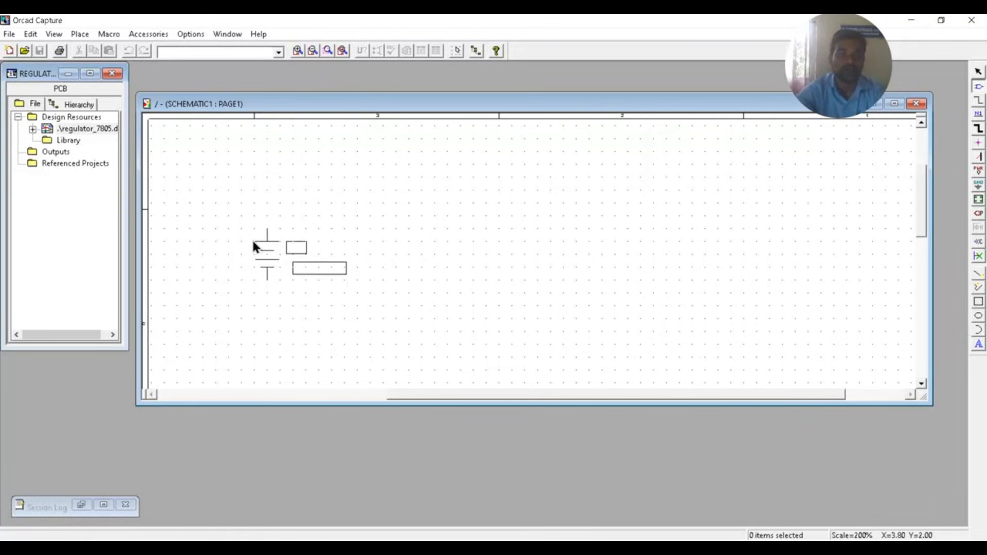
click(259, 225)
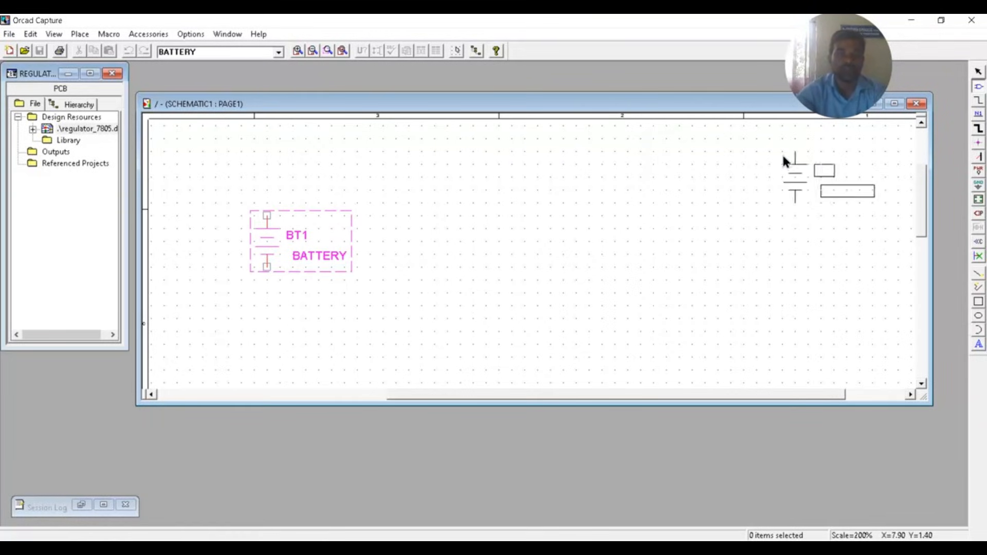
click(894, 106)
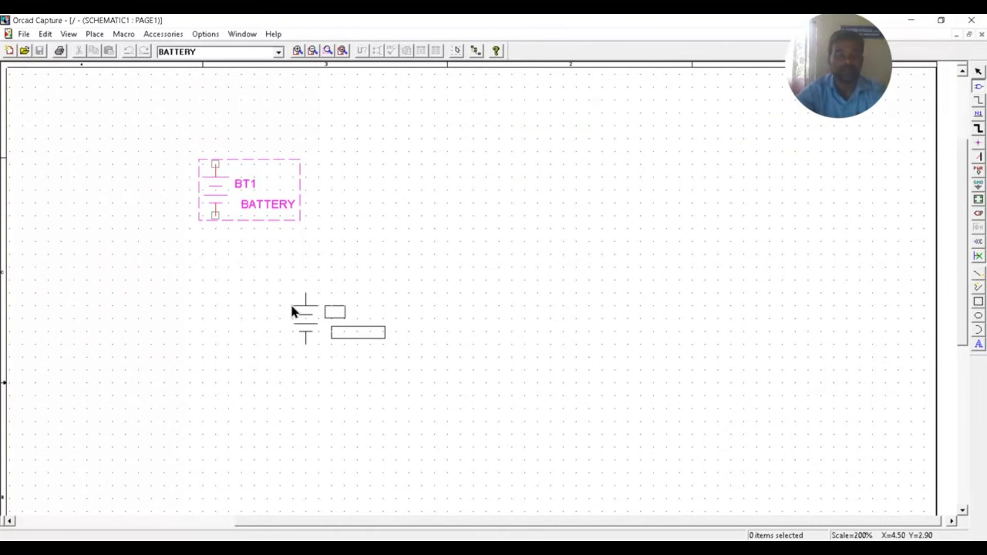
key(Escape)
click(442, 308)
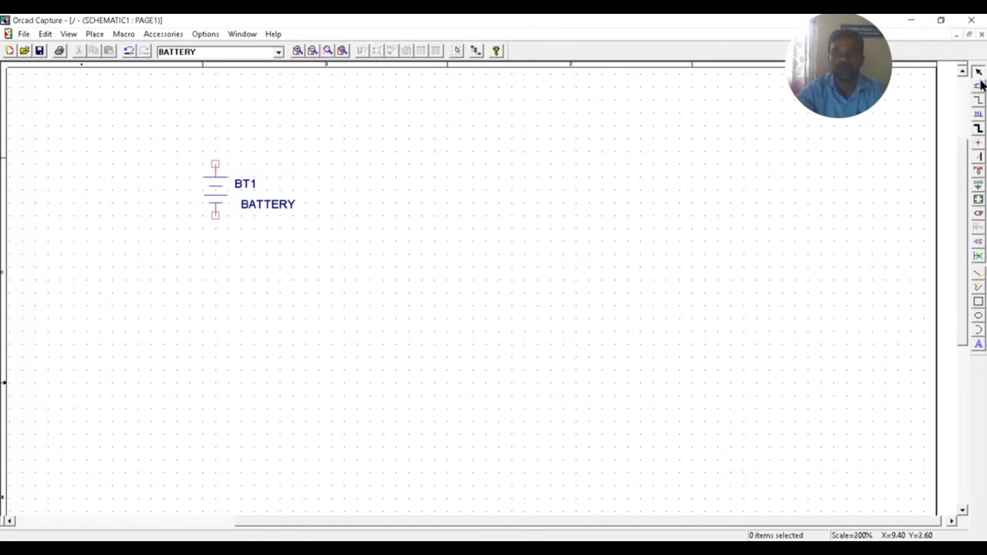
Place a CON2 connector, J1, on the schematic.
text(p)
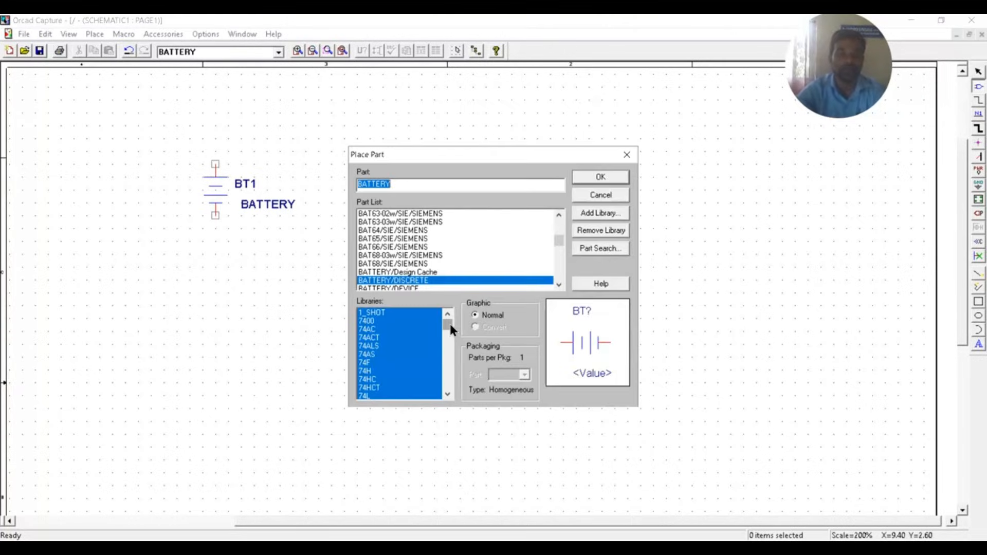
text(CON)
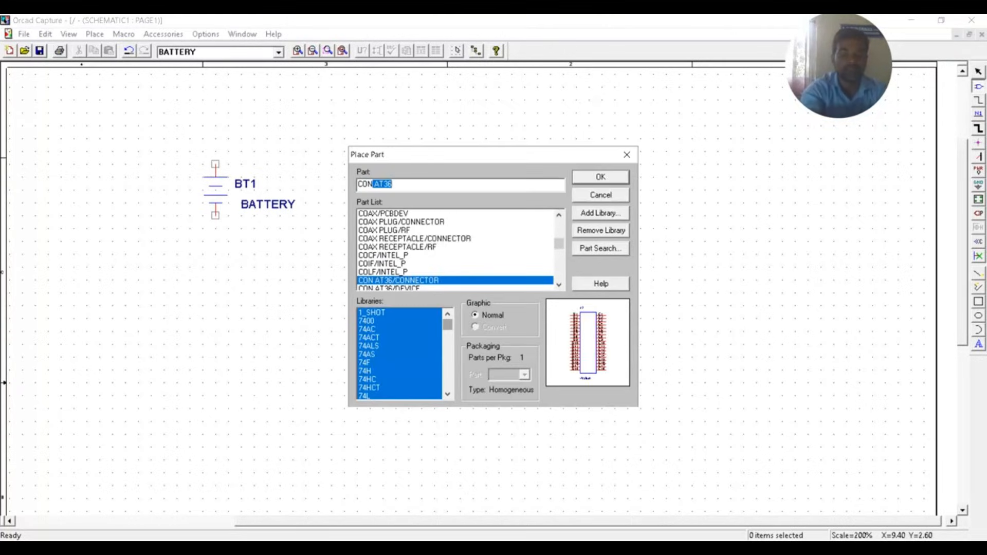
text(2)
click(601, 176)
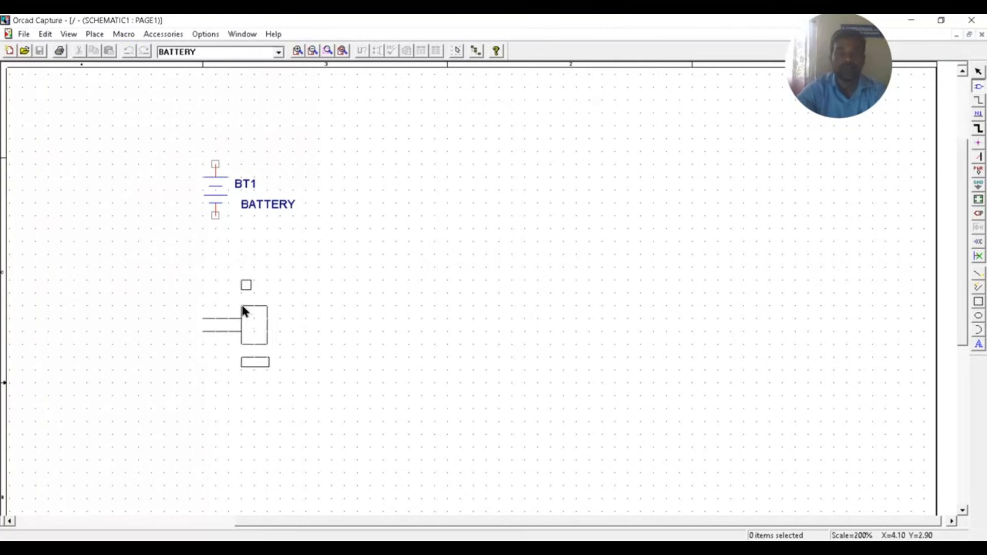
click(229, 293)
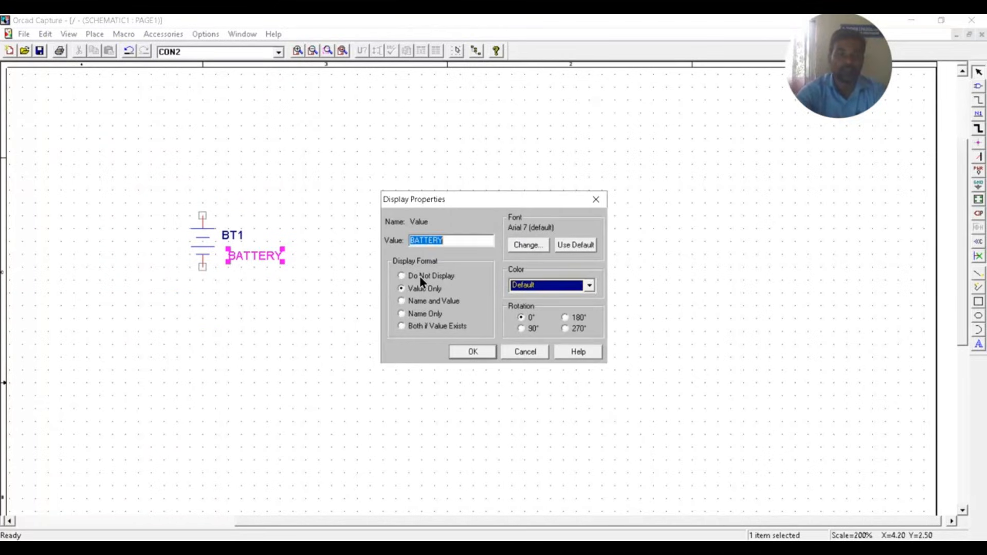
Set the battery BT1's value to 12V.
text(12)
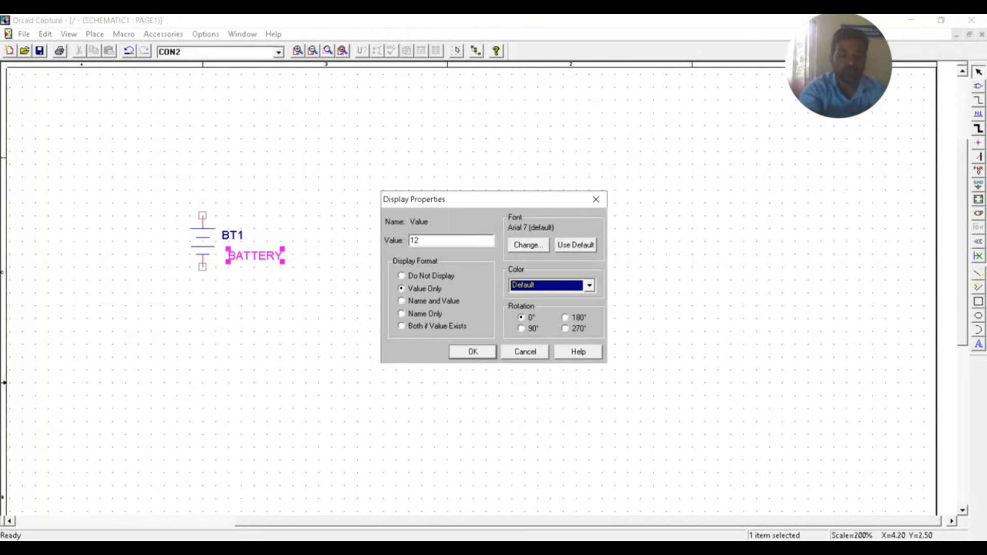
text(V)
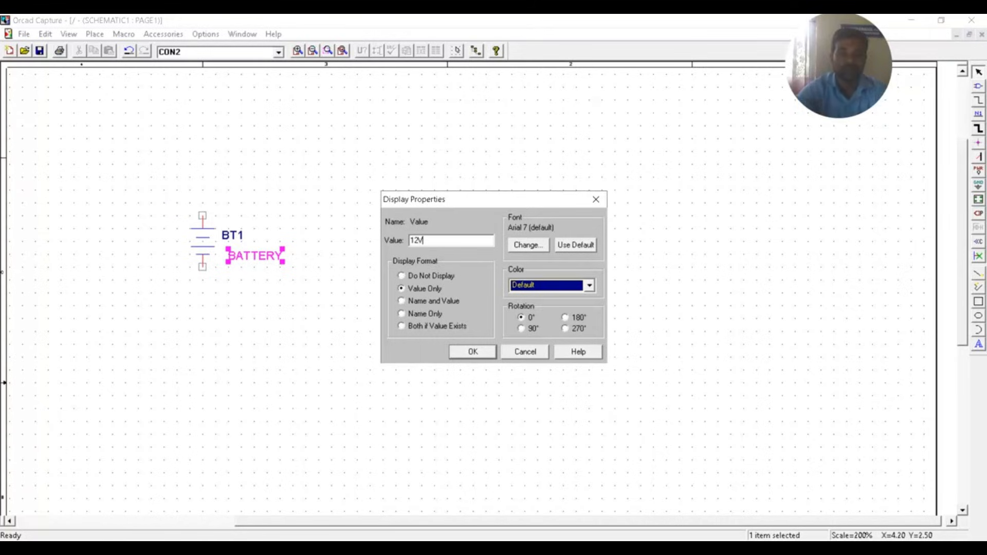
key(Return)
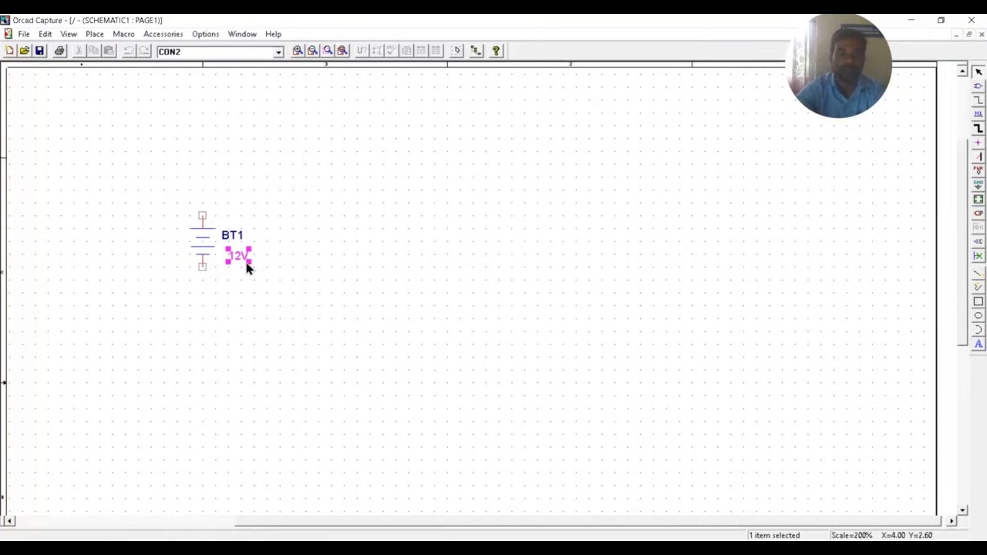
click(339, 278)
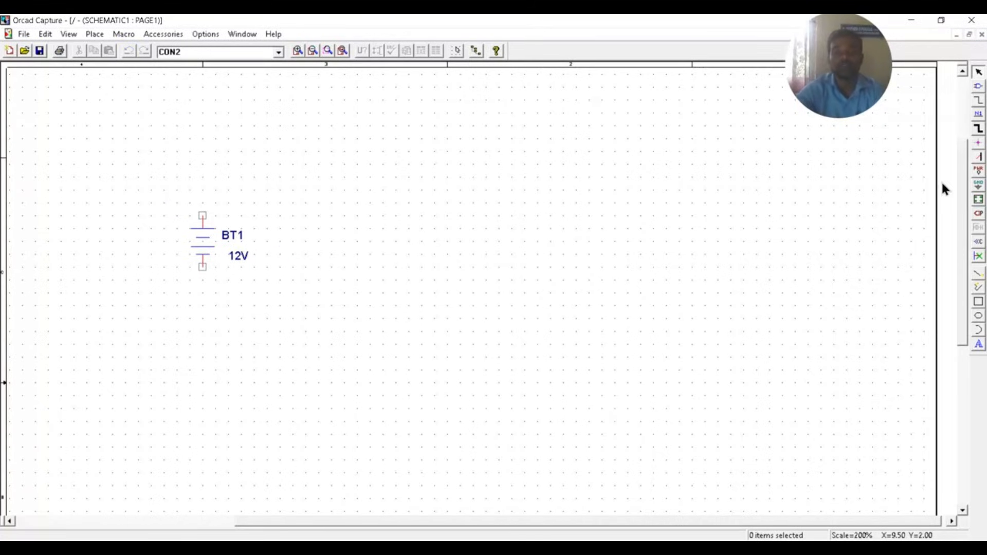
click(978, 85)
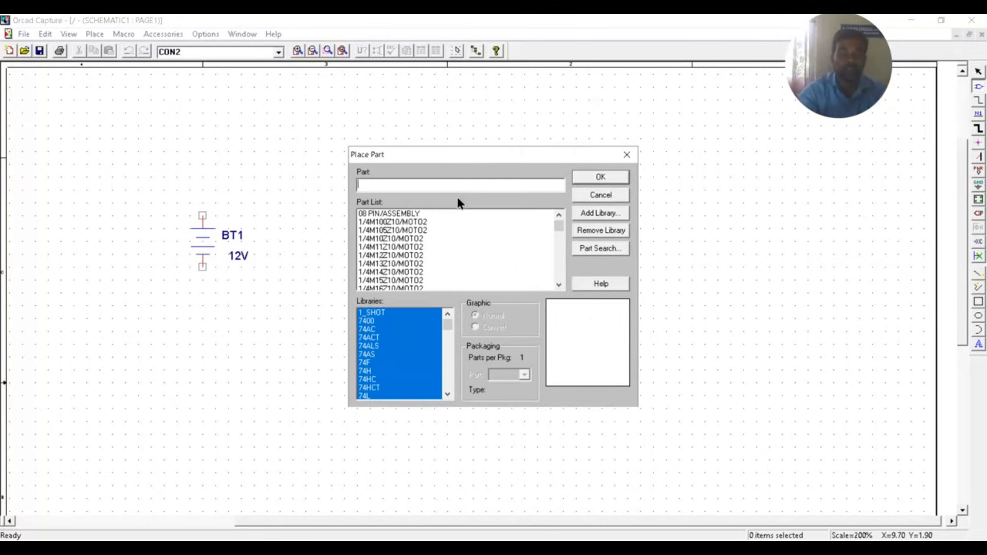
Find CAP POL/DISCRETE and place capacitor C1 just right of battery BT1.
text(CAL)
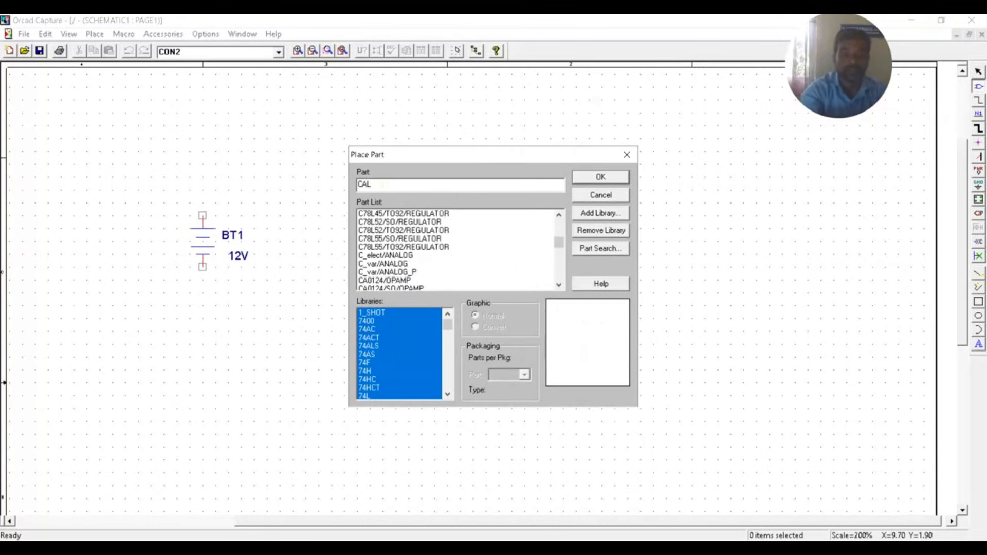
text(P)
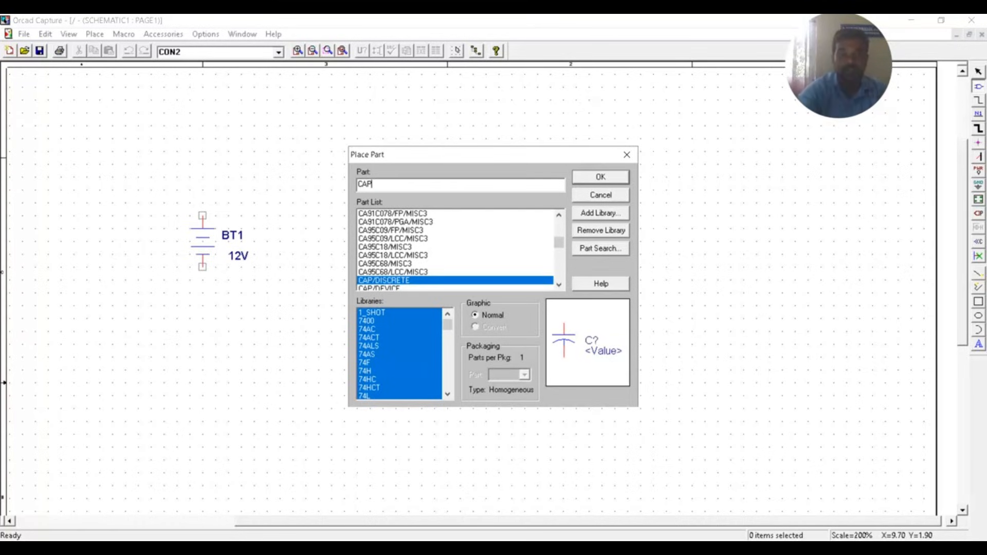
scroll(461, 236, down, 3)
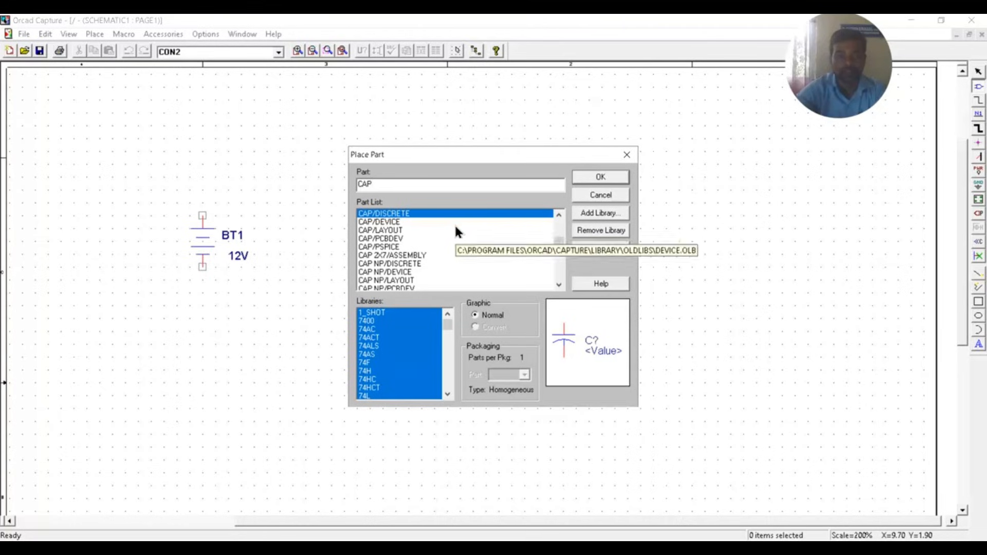
scroll(393, 271, down, 2)
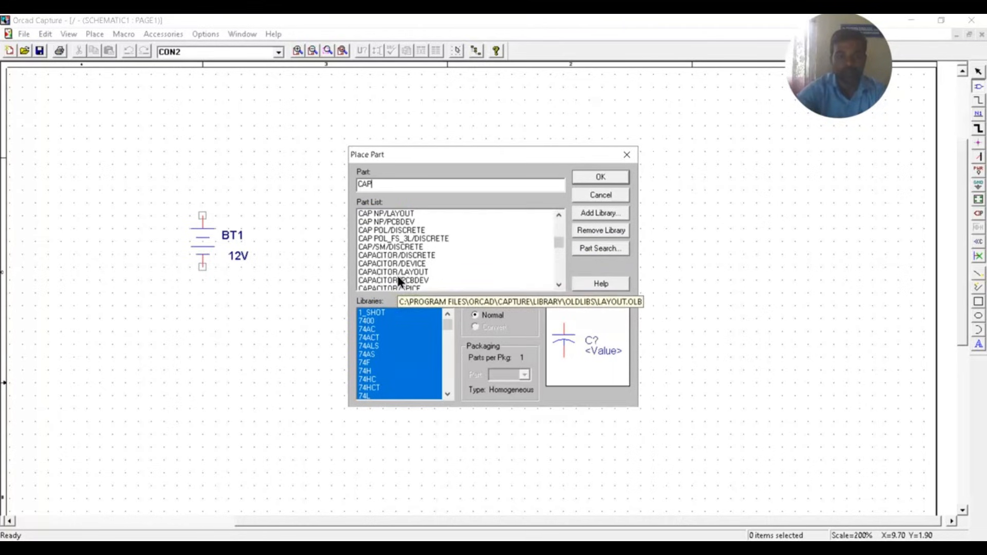
click(391, 230)
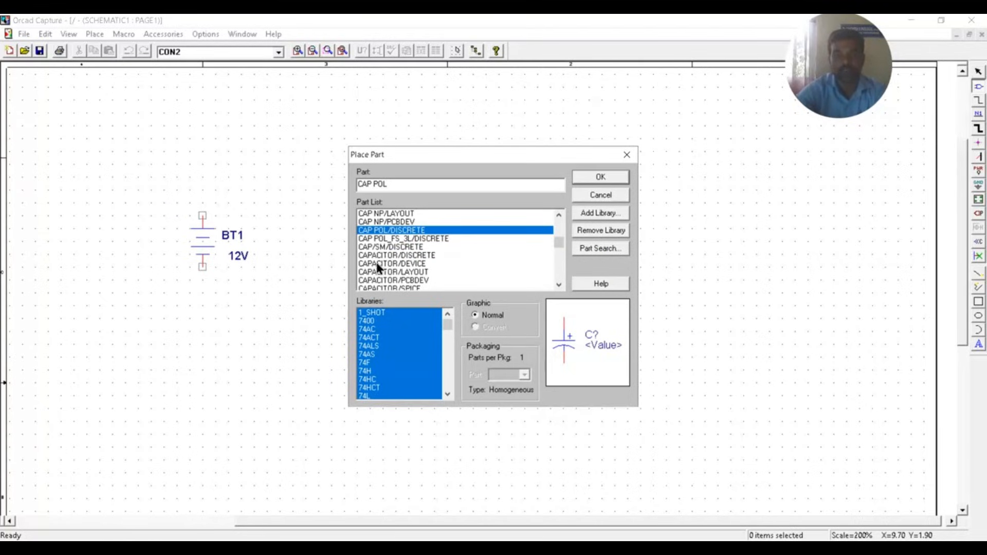
click(601, 178)
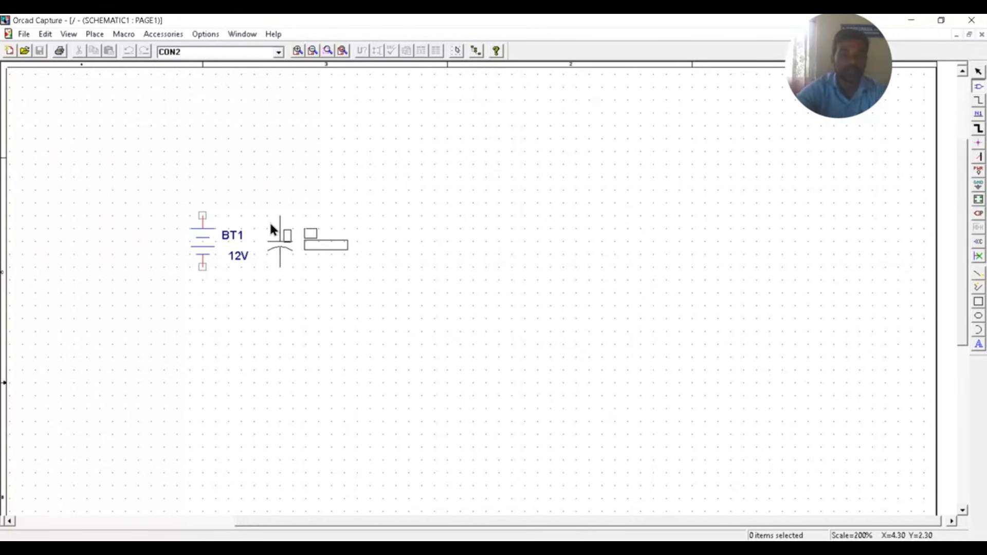
click(271, 225)
key(Escape)
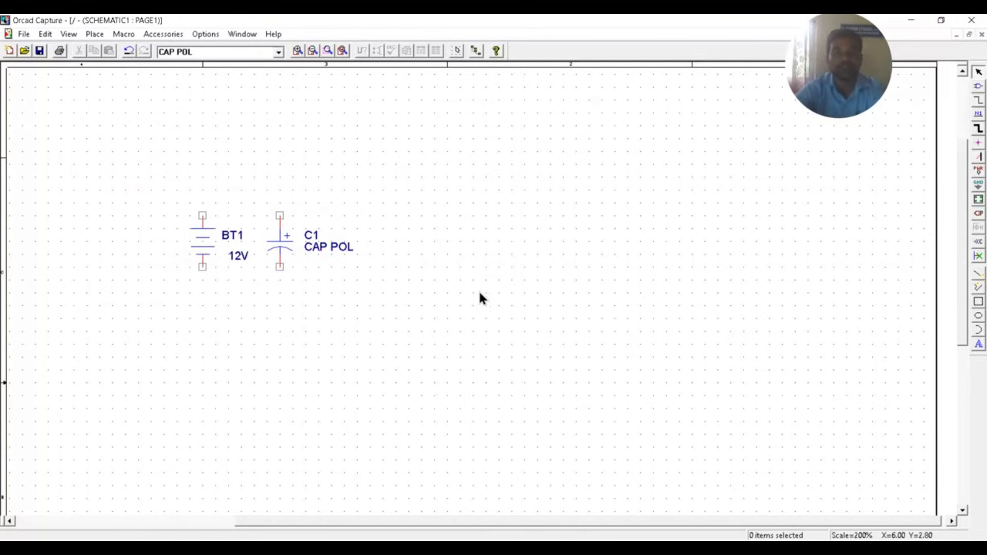
click(978, 86)
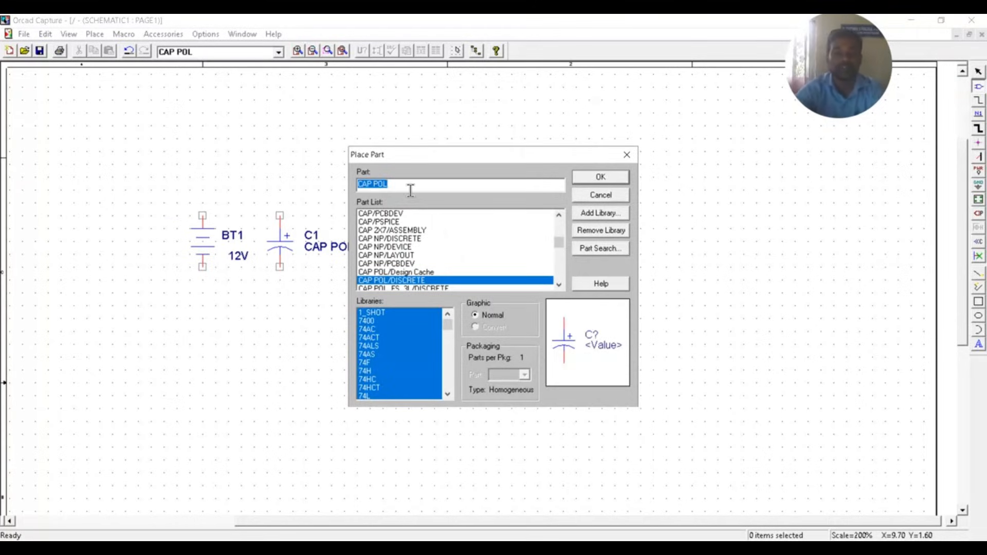
Place the 78XX/SIP regulator U1 above and right of C1, then select it.
key(BackSpace)
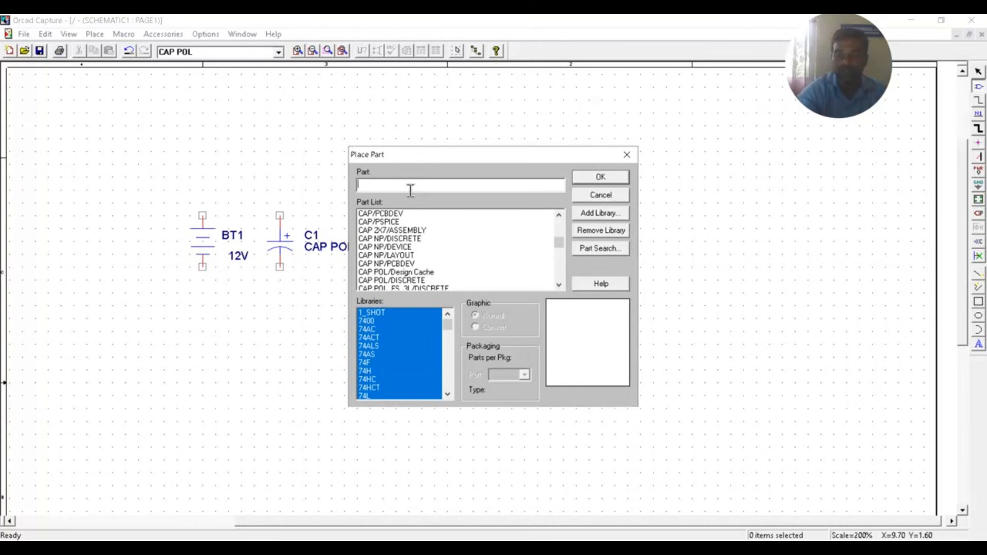
text(78XX/SIP)
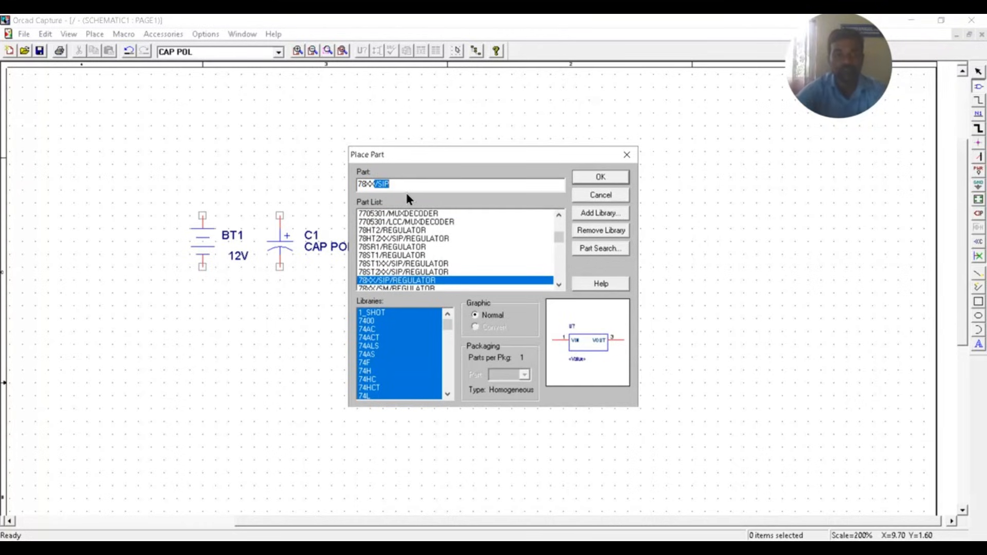
click(409, 279)
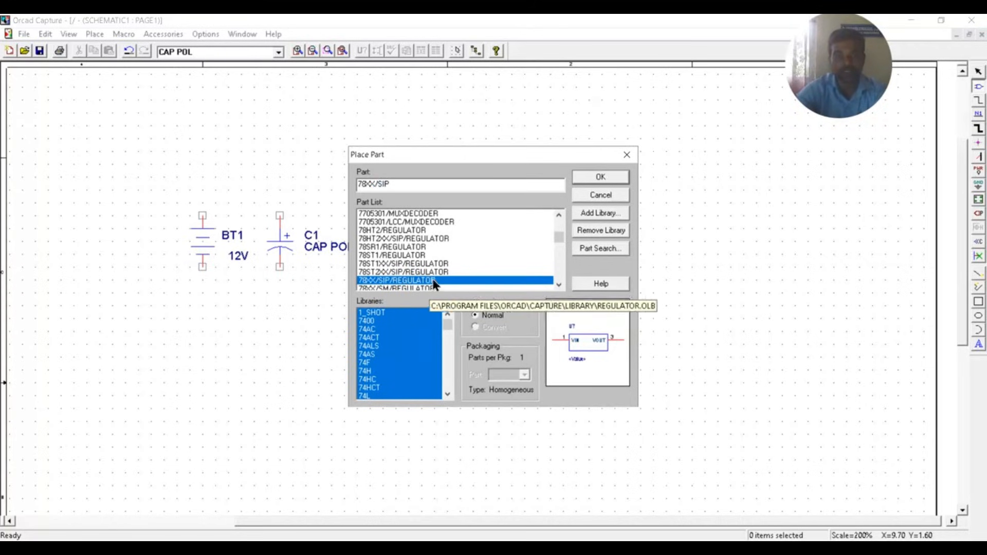
click(600, 179)
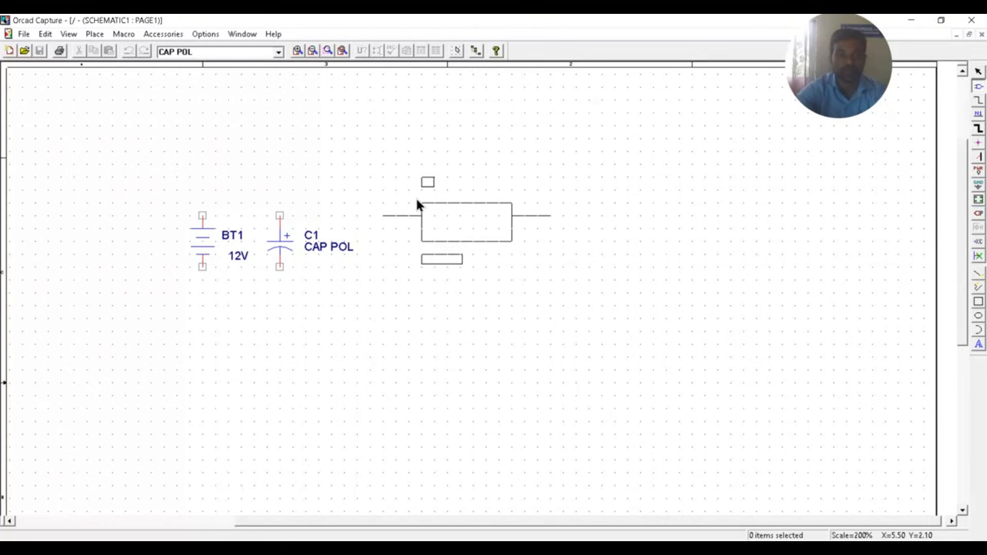
click(409, 196)
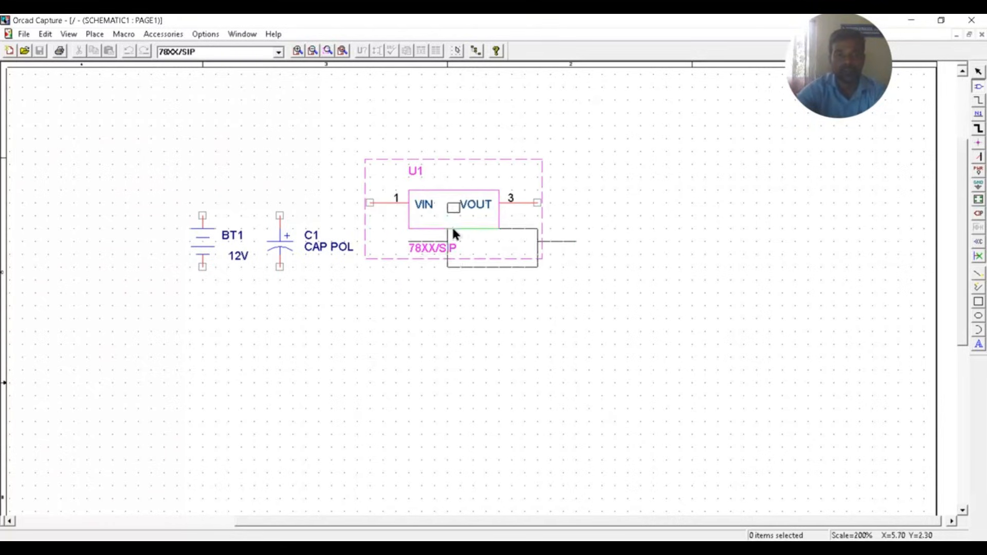
key(Escape)
click(565, 306)
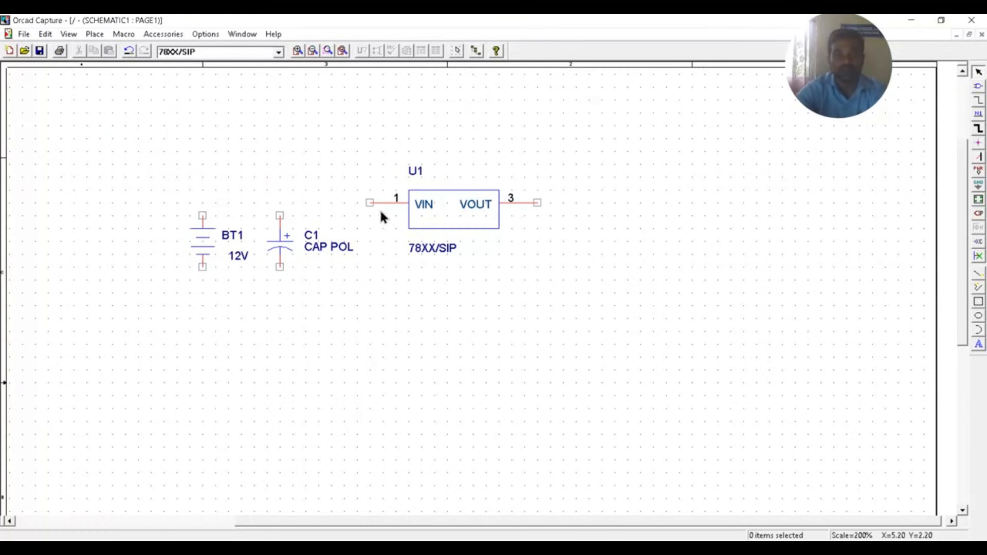
click(519, 200)
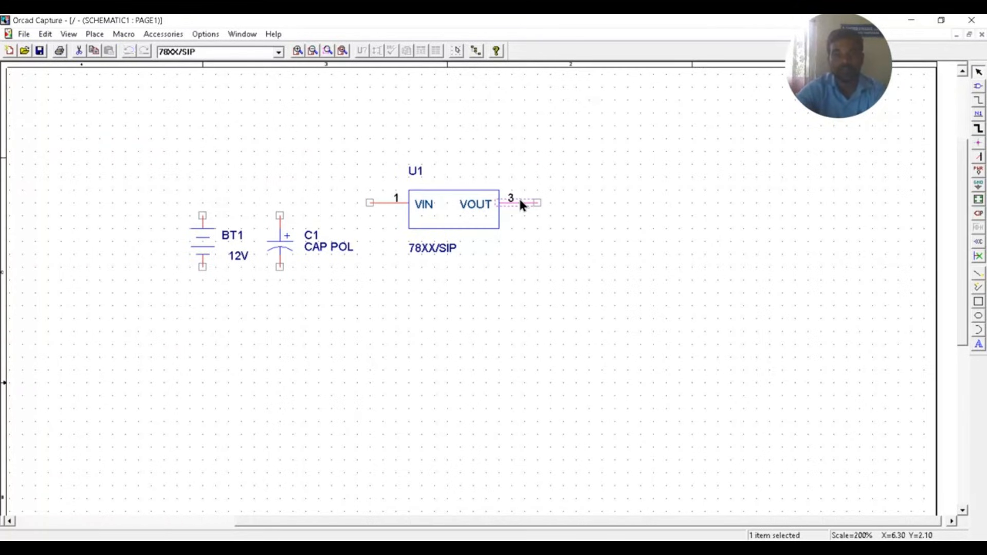
click(567, 249)
click(446, 234)
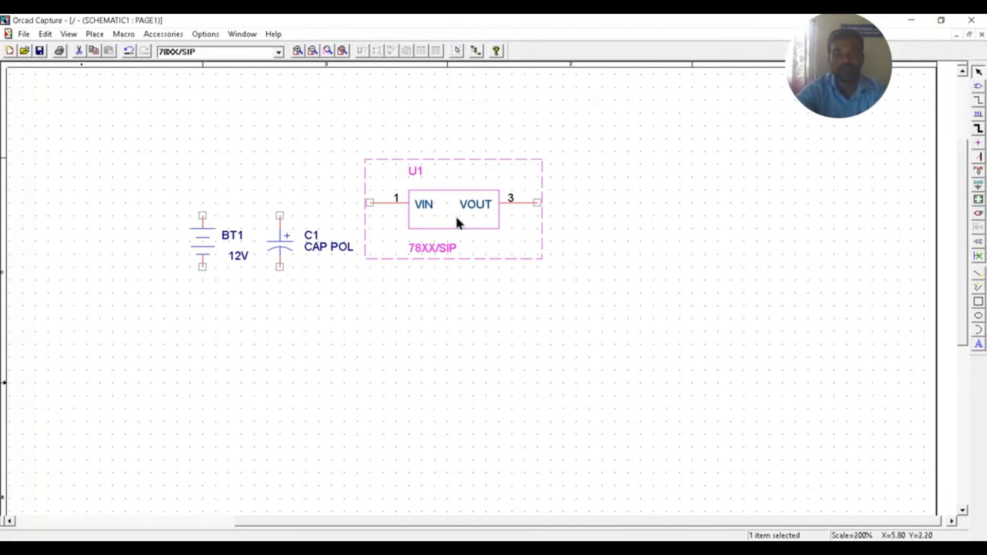
In U1's part editor, make the hidden GND pin 2 visible with Line shape.
right_click(452, 218)
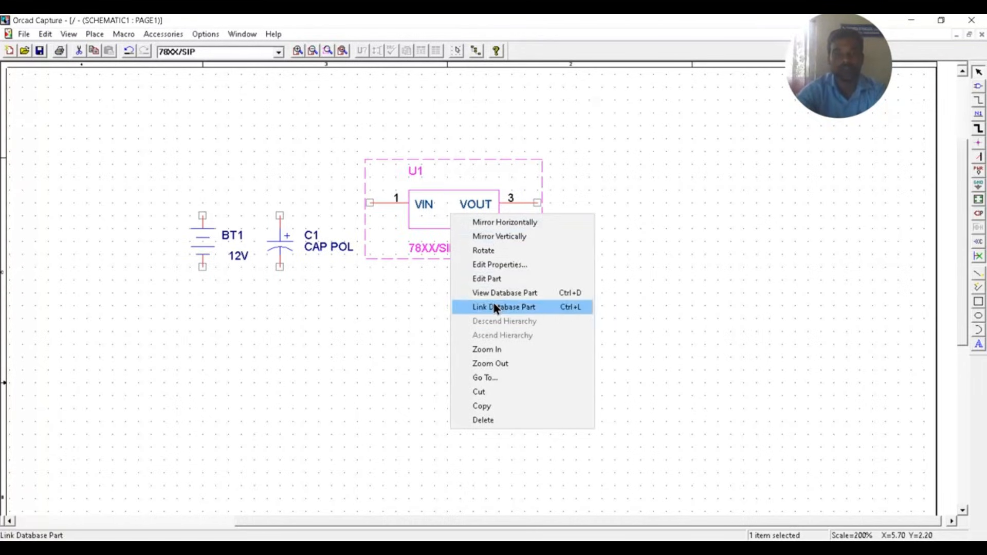
click(484, 278)
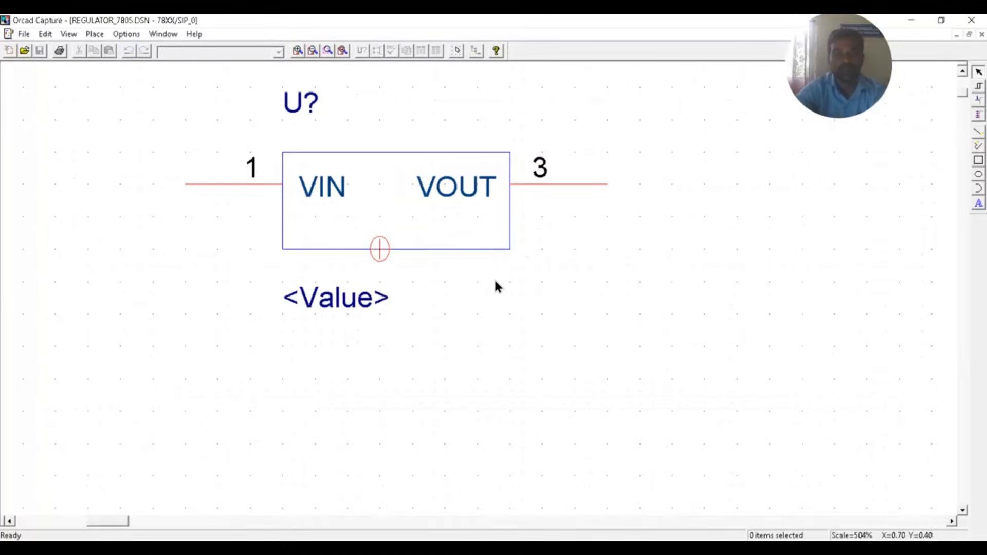
click(382, 251)
double_click(382, 251)
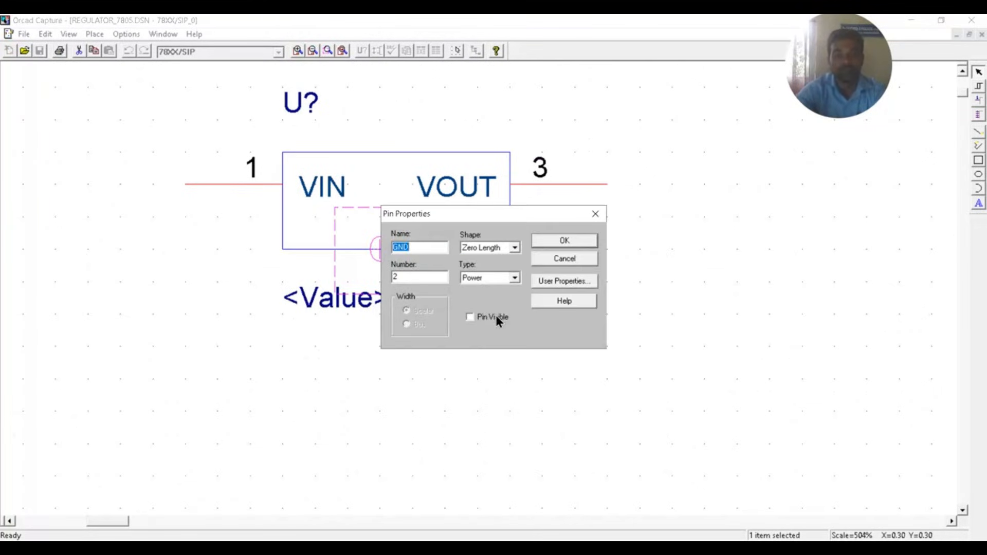
click(470, 317)
click(516, 246)
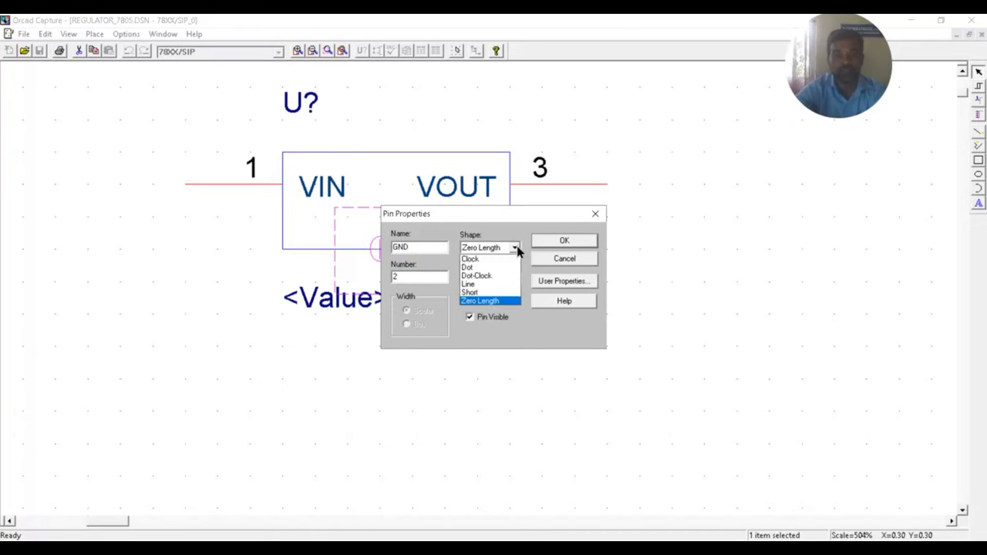
click(479, 285)
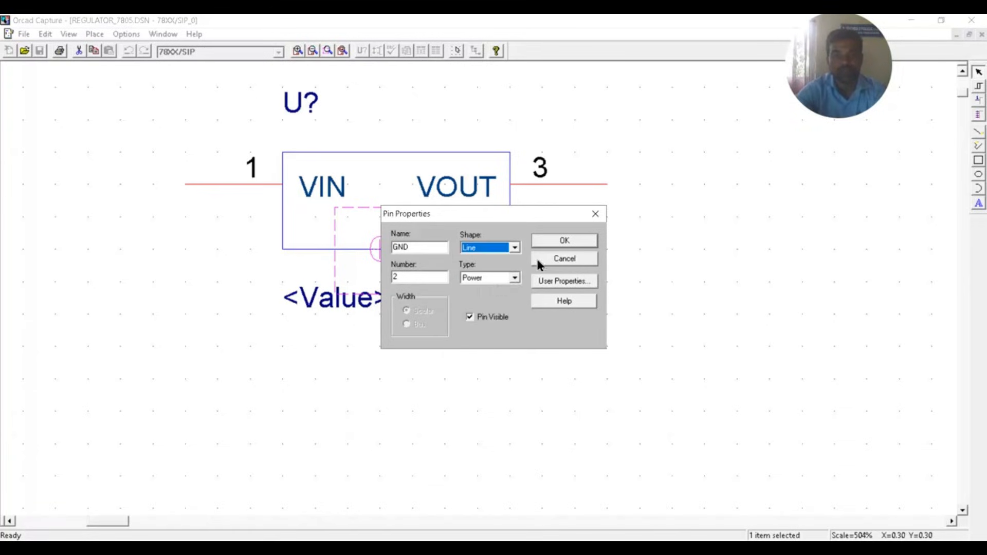
click(563, 241)
click(493, 326)
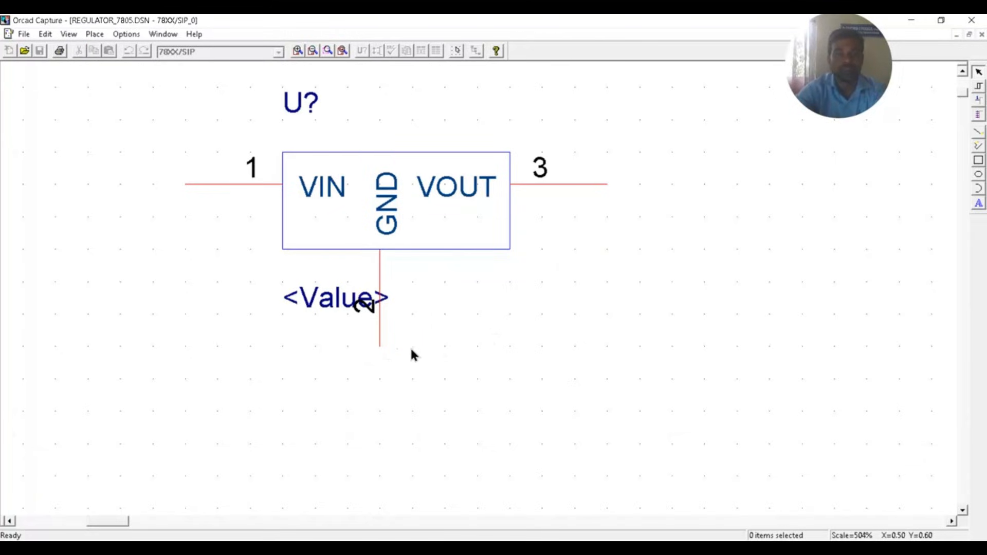
Set the symbol's Value to 7805, close the editor and update the current instance.
double_click(321, 304)
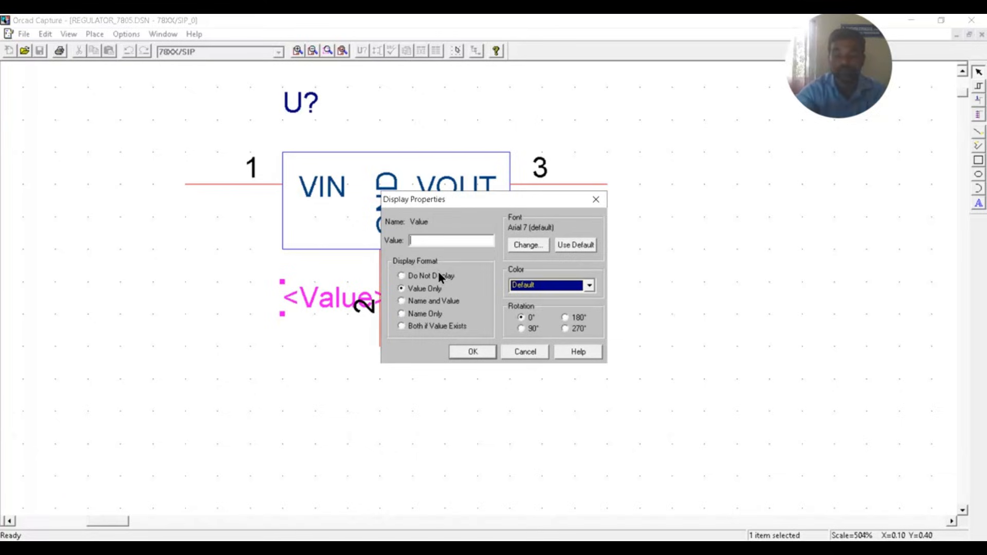
text(7805)
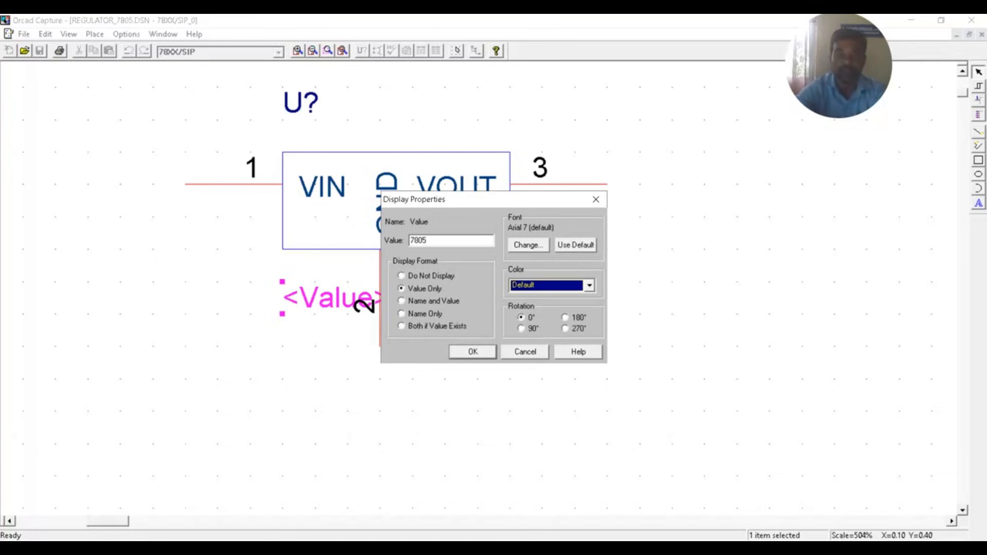
click(472, 353)
click(488, 373)
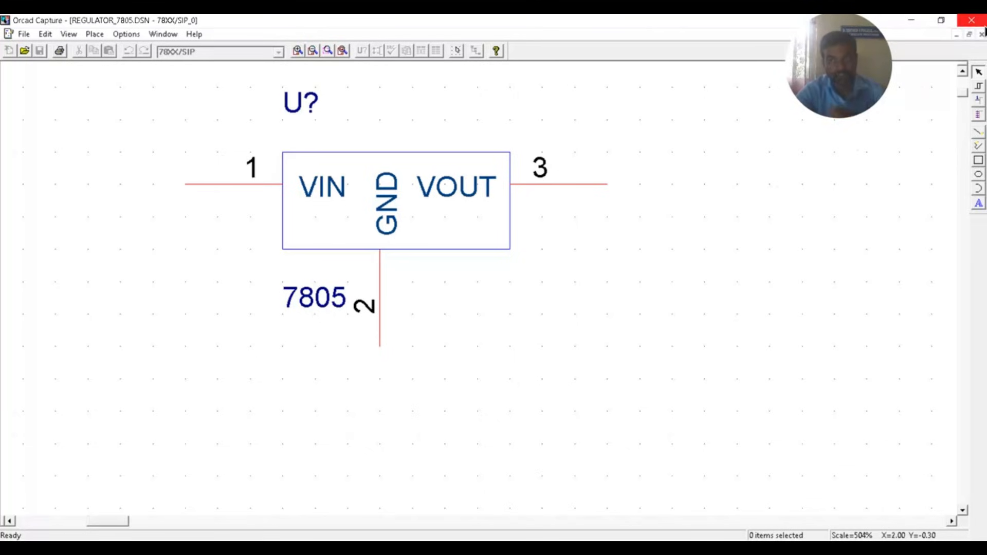
click(981, 34)
click(366, 301)
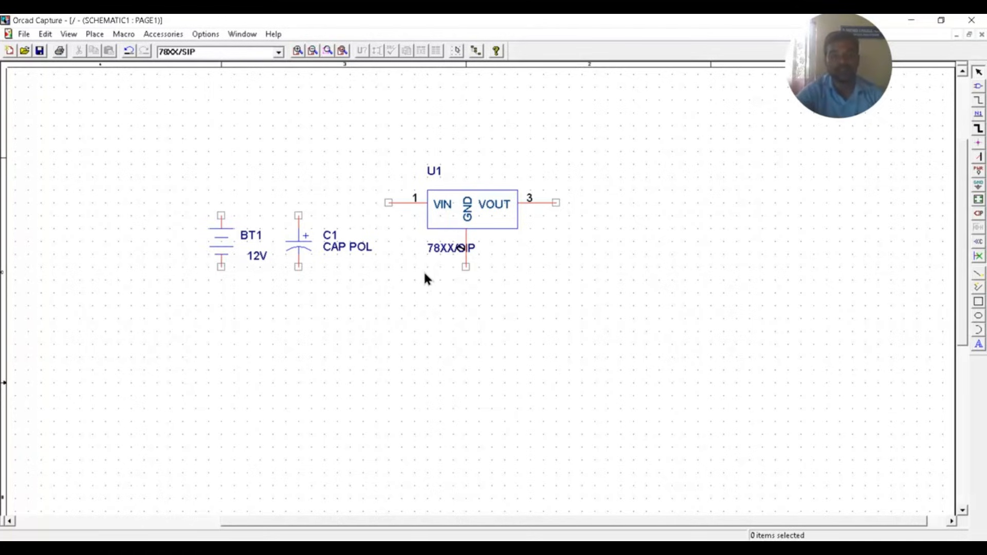
Change U1's value label from 78XX/SIP to 7805 and position it beside pin 2.
click(440, 250)
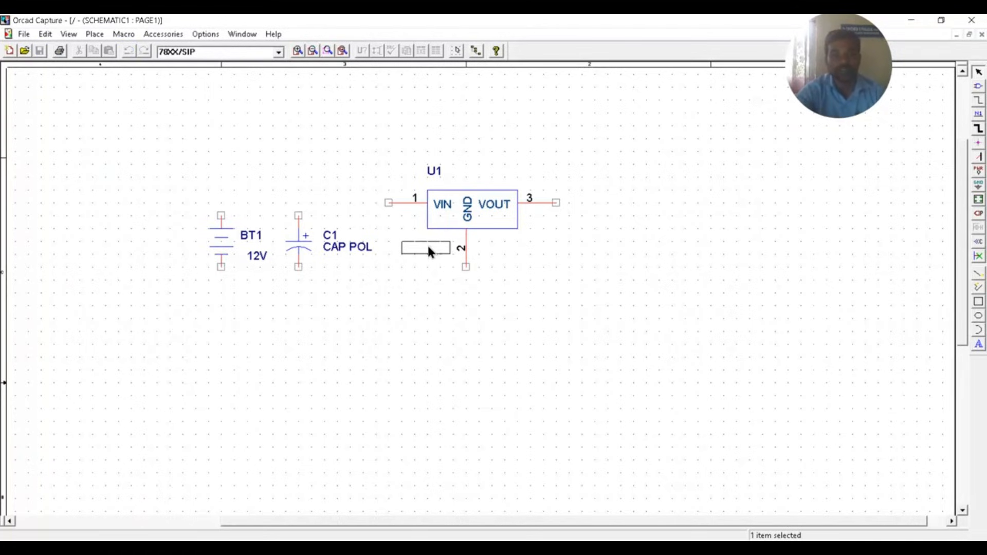
drag(428, 247, 425, 242)
click(579, 265)
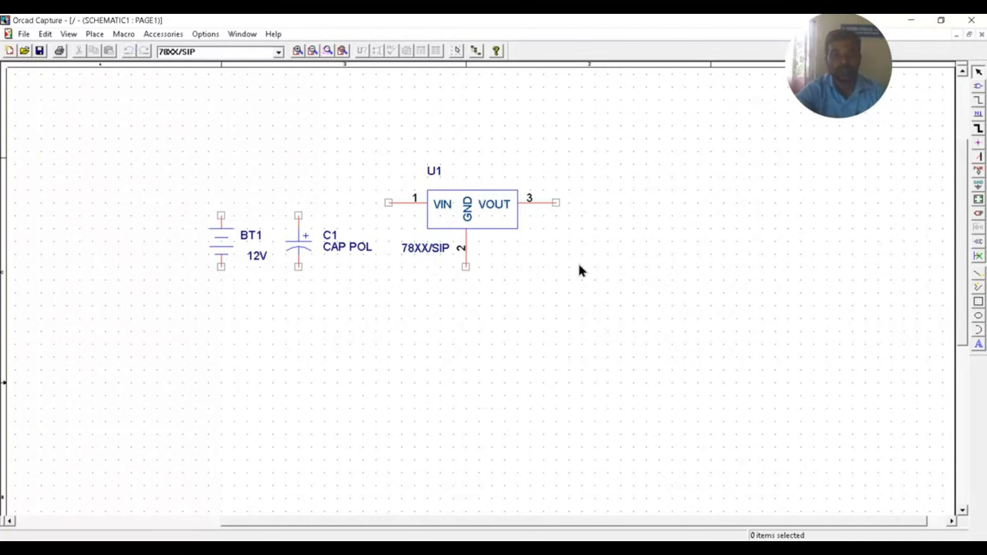
double_click(433, 247)
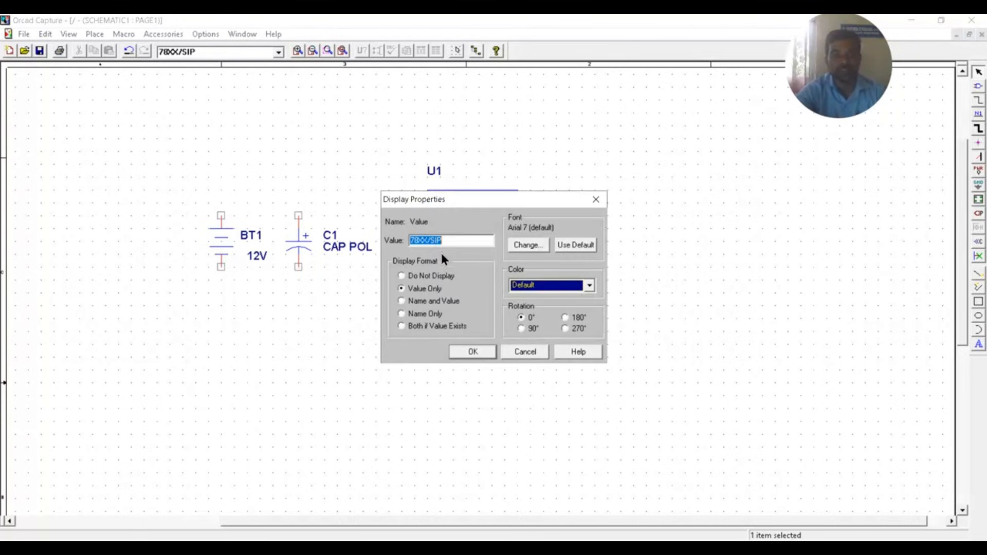
click(453, 242)
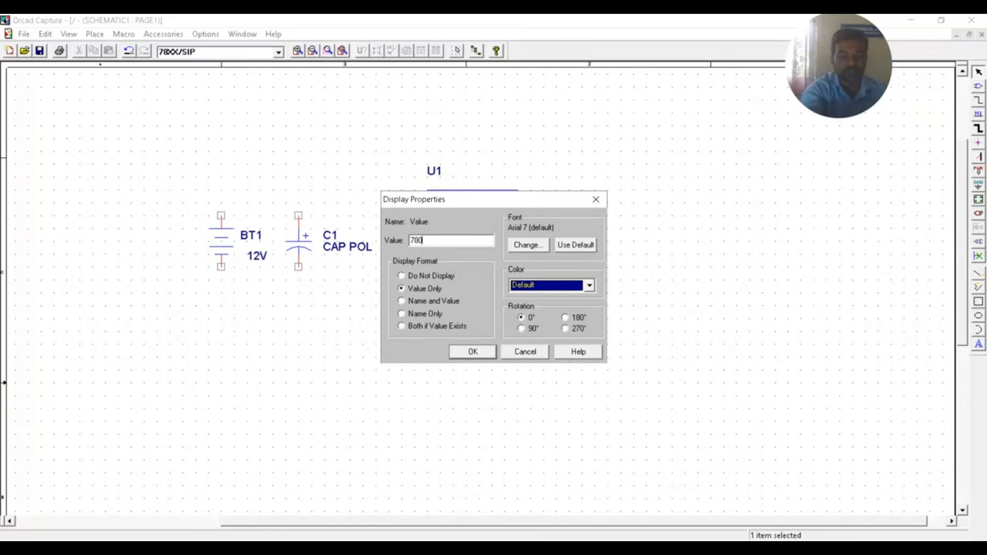
text(05)
click(472, 351)
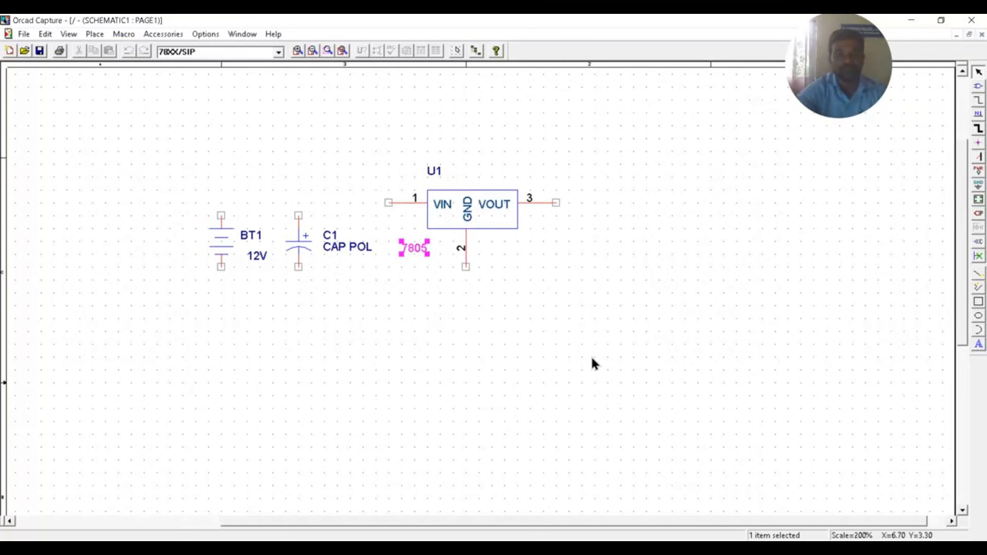
click(417, 249)
drag(428, 253, 428, 254)
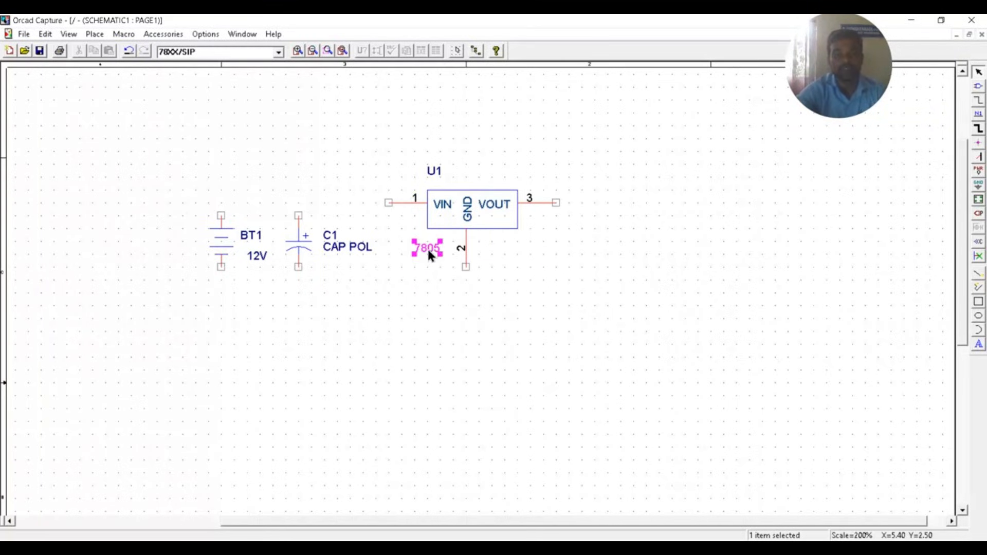
click(483, 283)
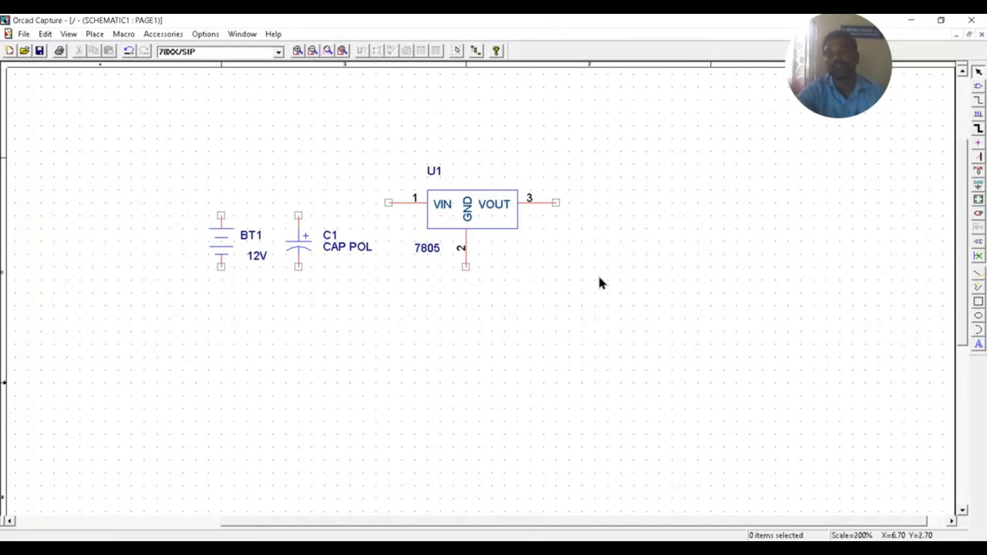
click(979, 85)
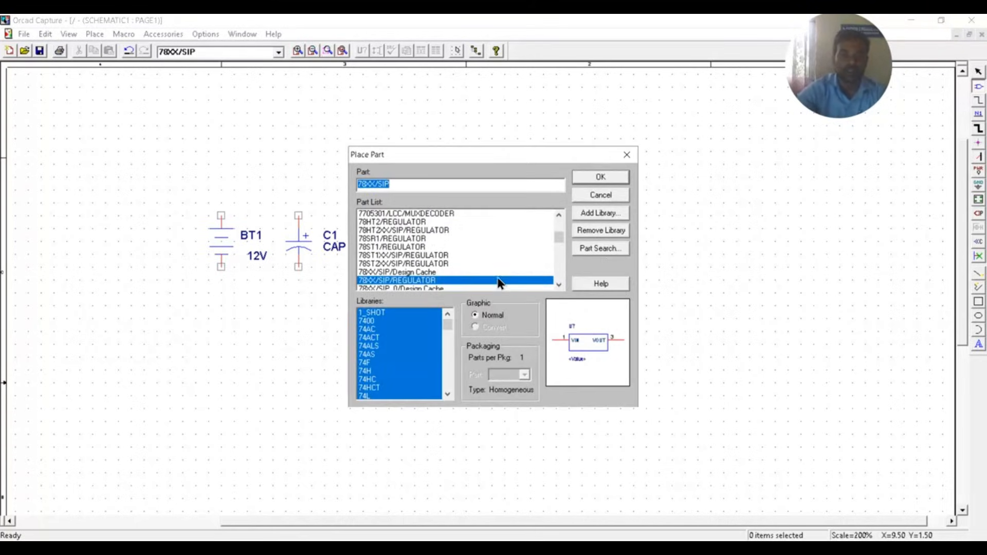
Place capacitor C2 (CAP) to the right of the regulator.
text(CAP)
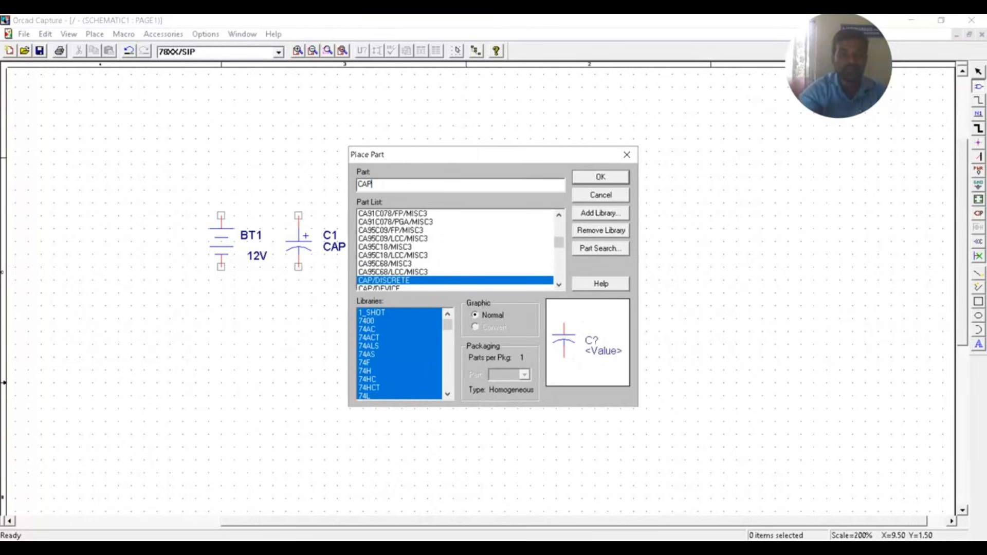
click(601, 178)
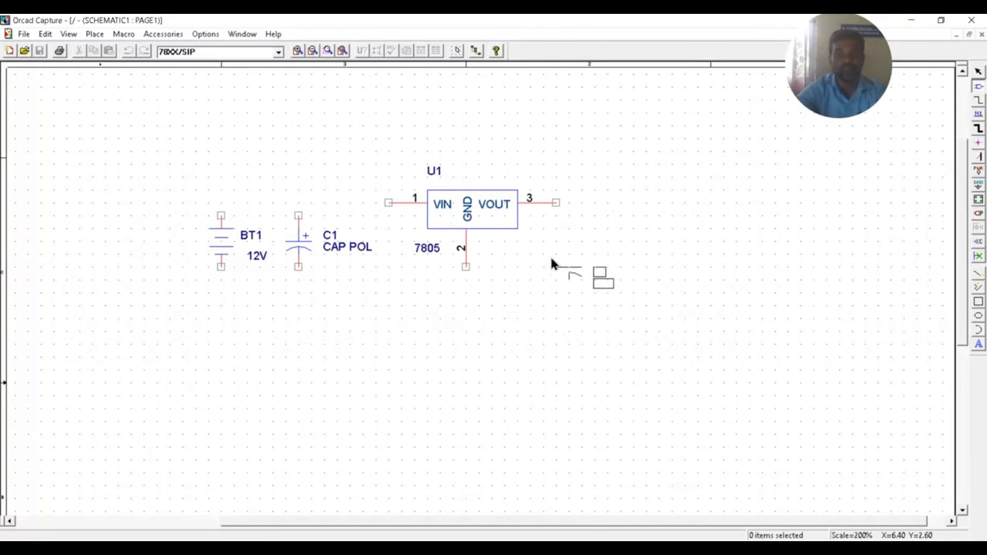
click(589, 217)
key(Escape)
click(652, 328)
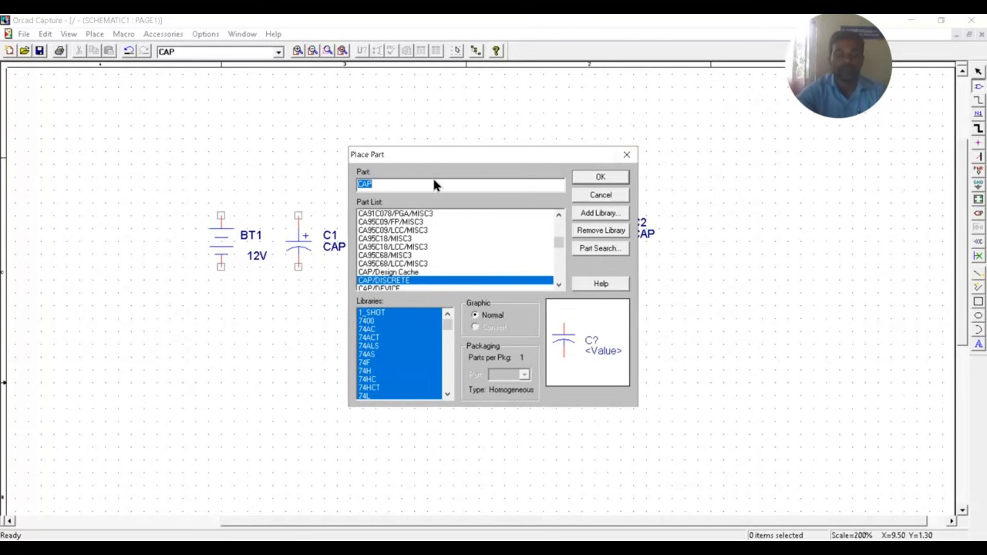
Place resistor R1 (R) beside C2.
text(RE)
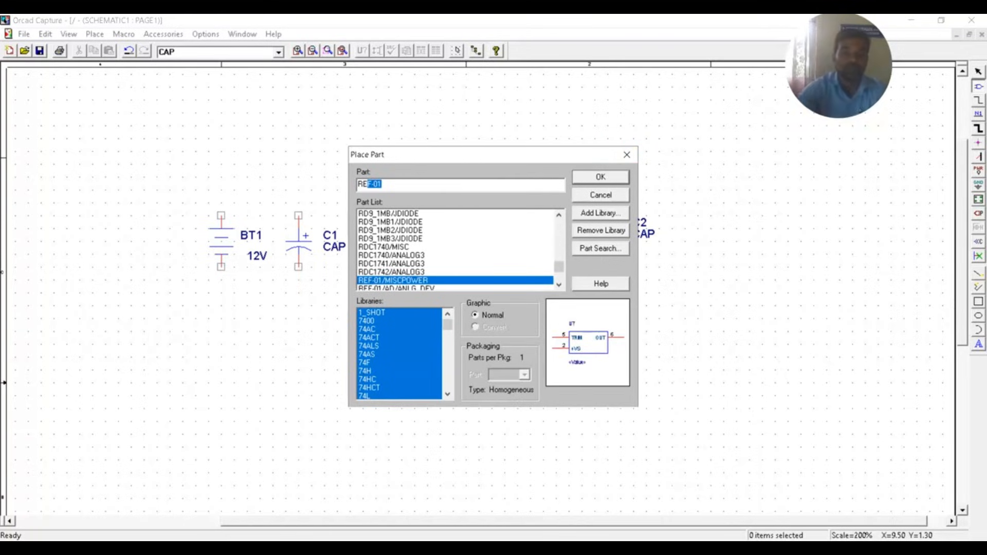
key(BackSpace)
key(BackSpace)
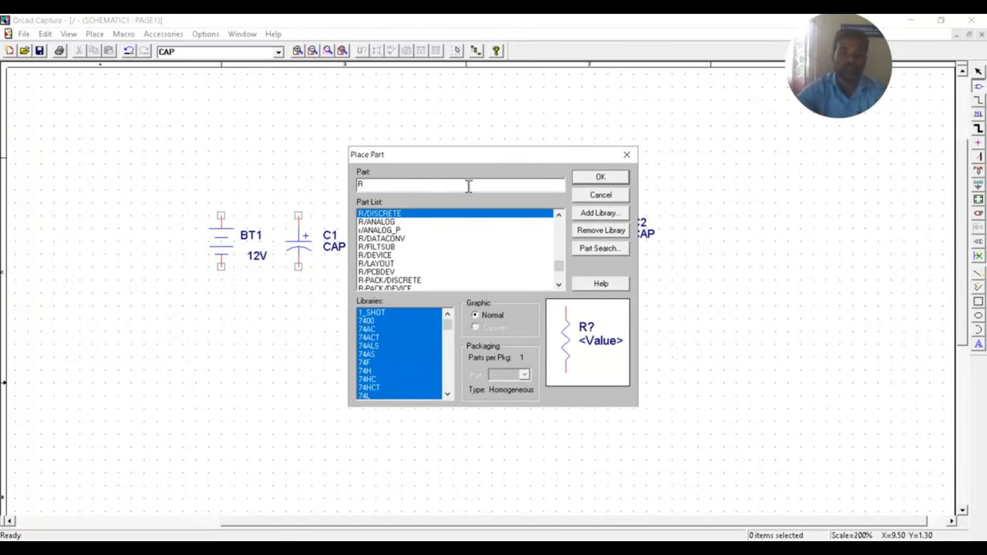
click(599, 177)
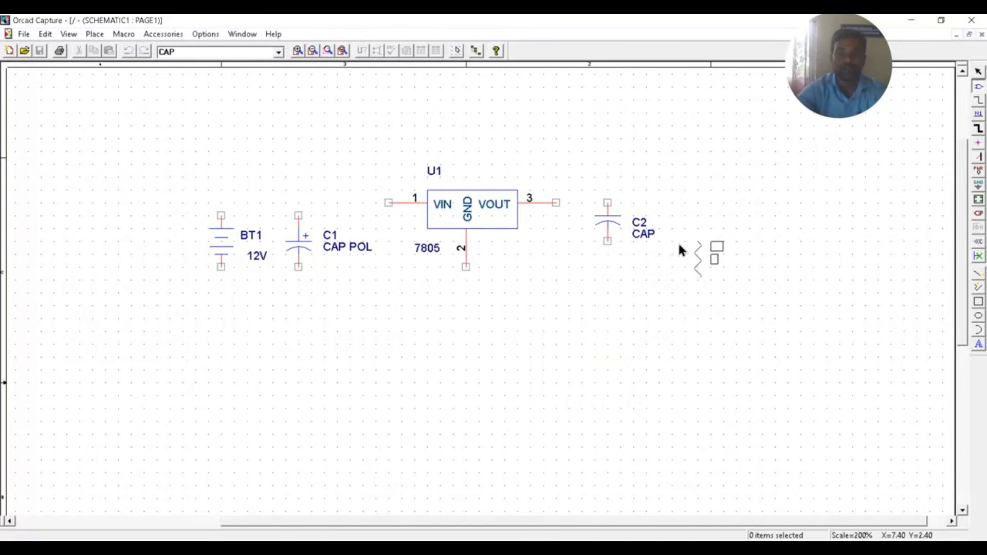
click(670, 208)
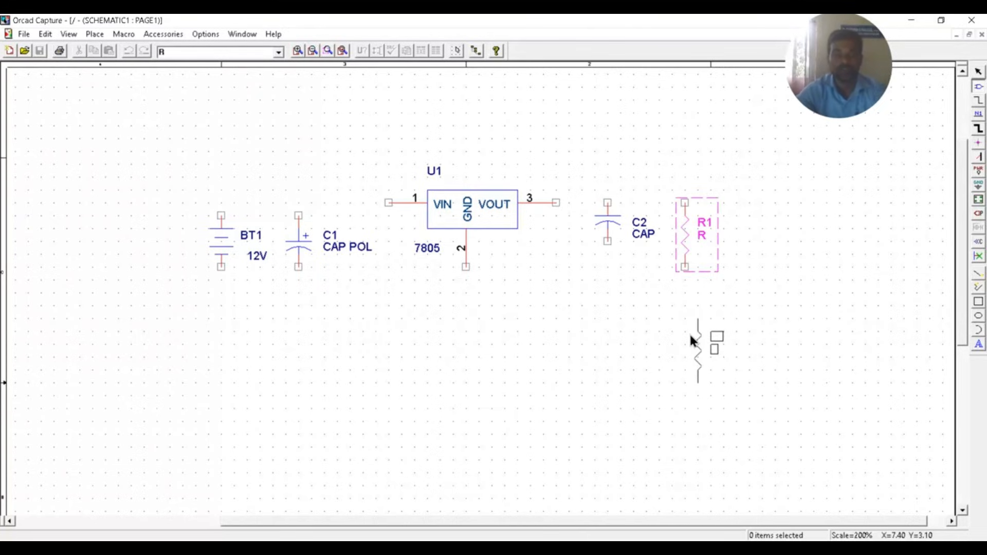
key(Escape)
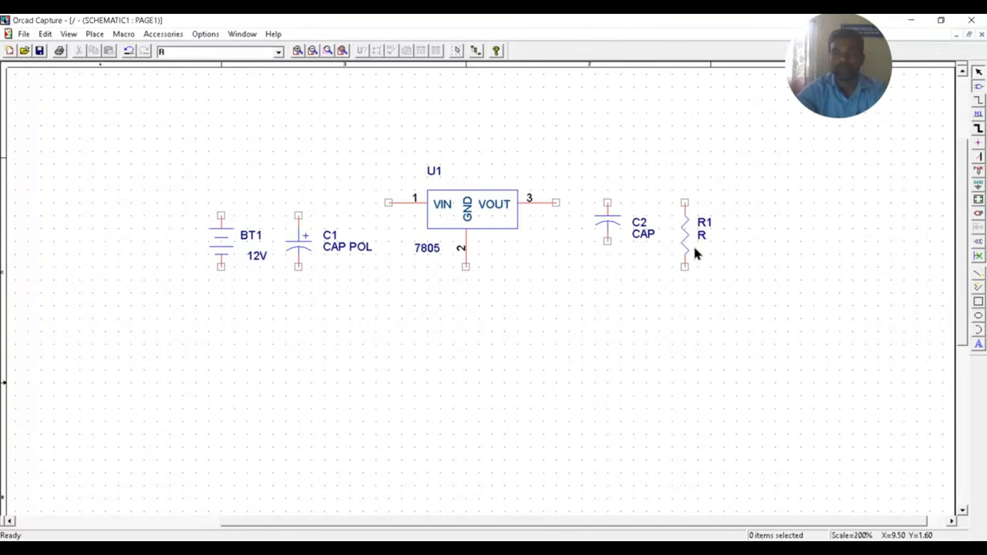
Place a rotated, upright LED D1 below R1.
text(LED)
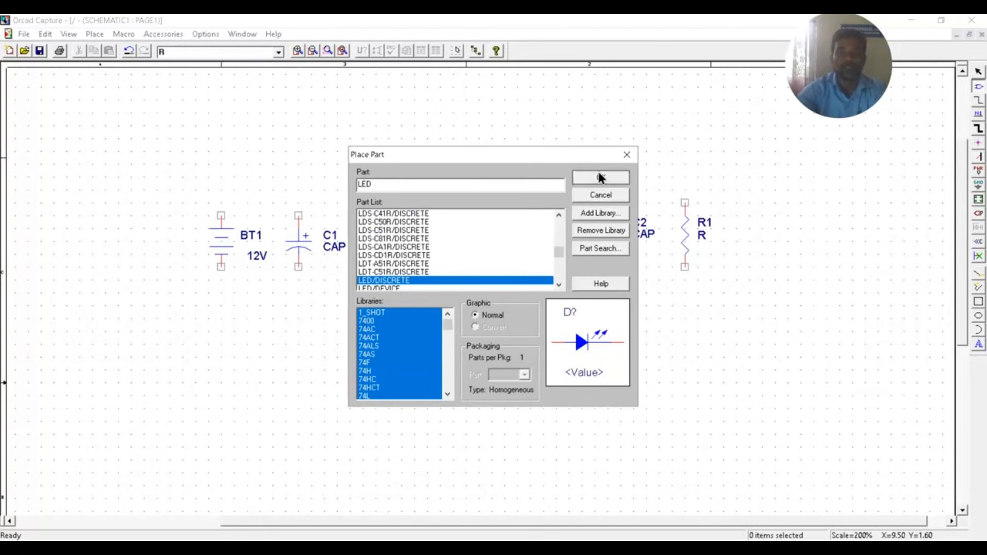
click(599, 175)
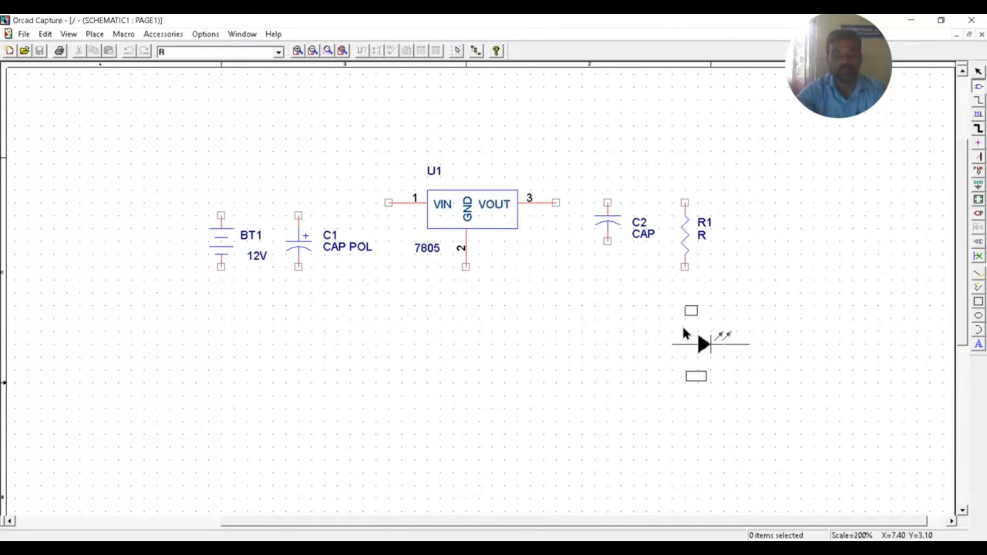
key(r)
key(r)
key(r)
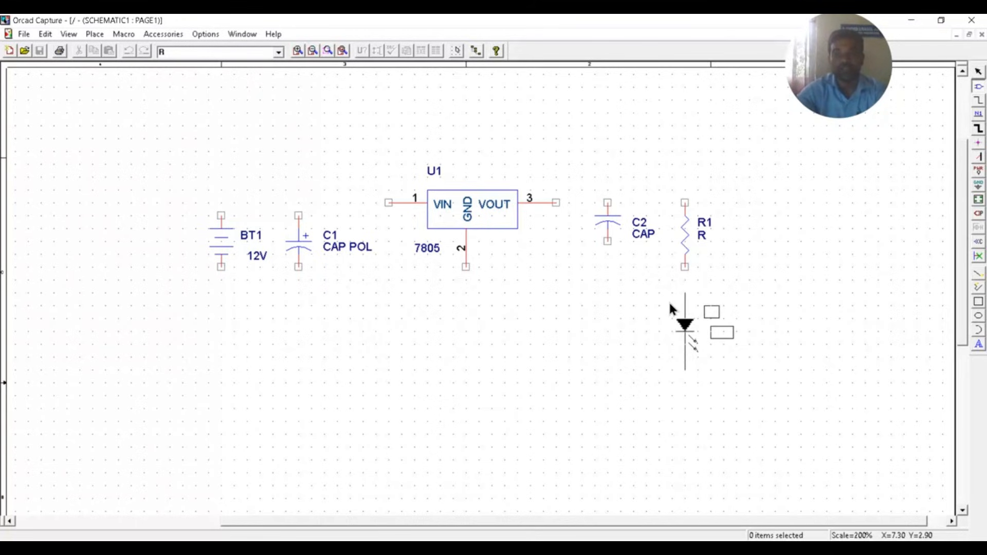
click(670, 305)
key(Escape)
click(786, 390)
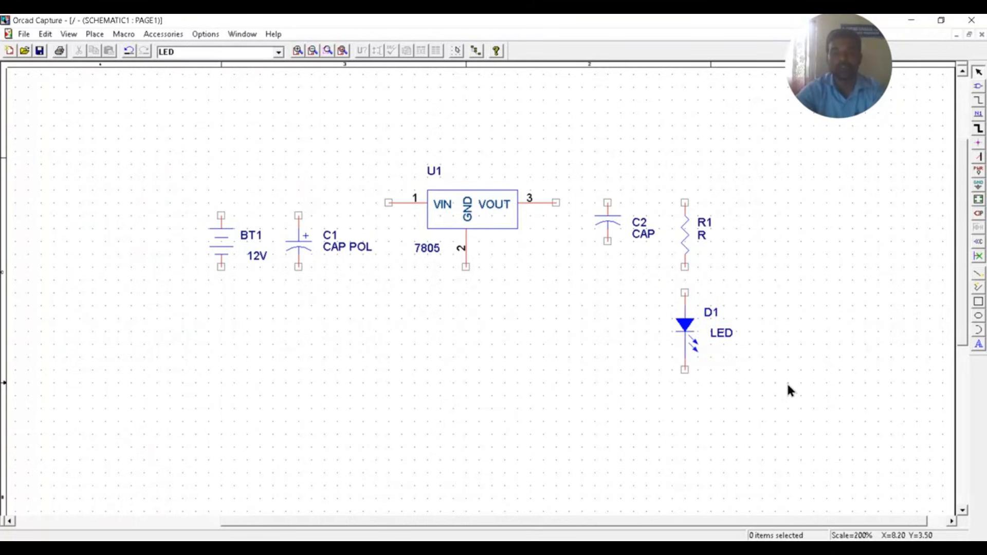
click(977, 87)
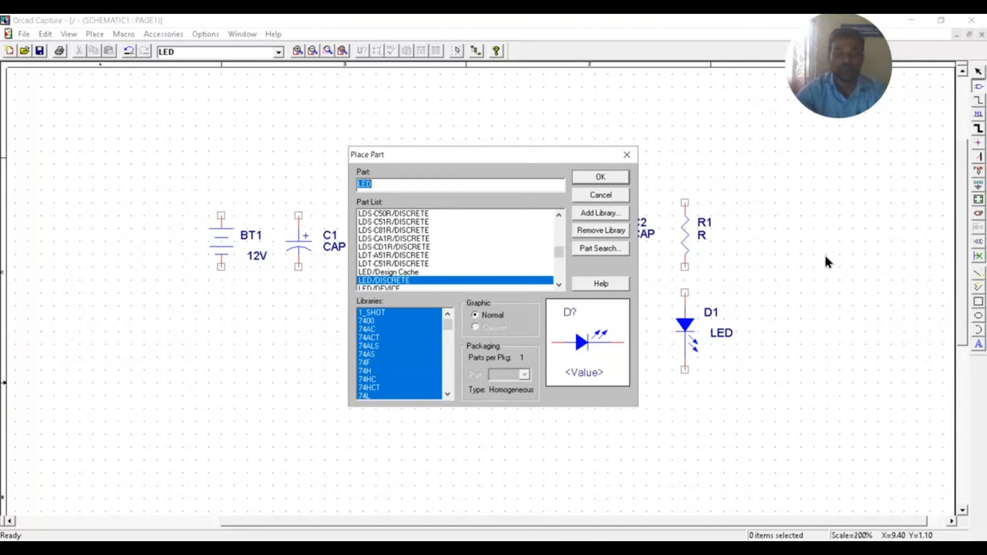
Place the four-pin CON4 connector J3 right of R1.
text(CON)
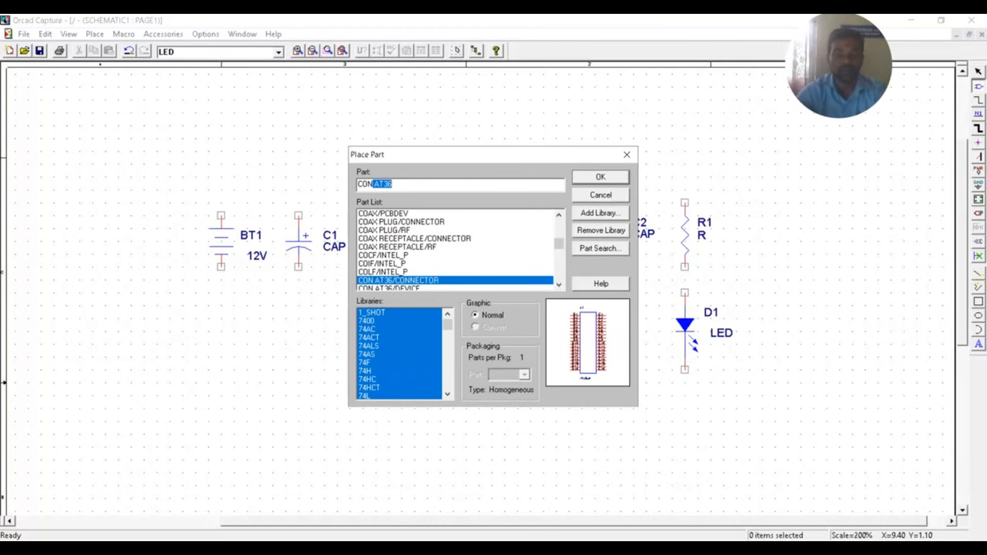
text(4)
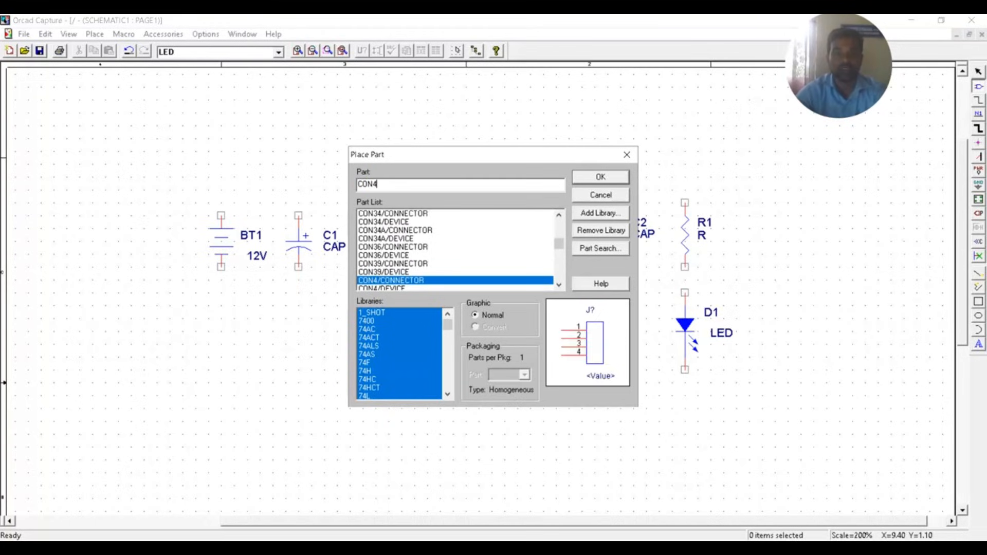
click(590, 178)
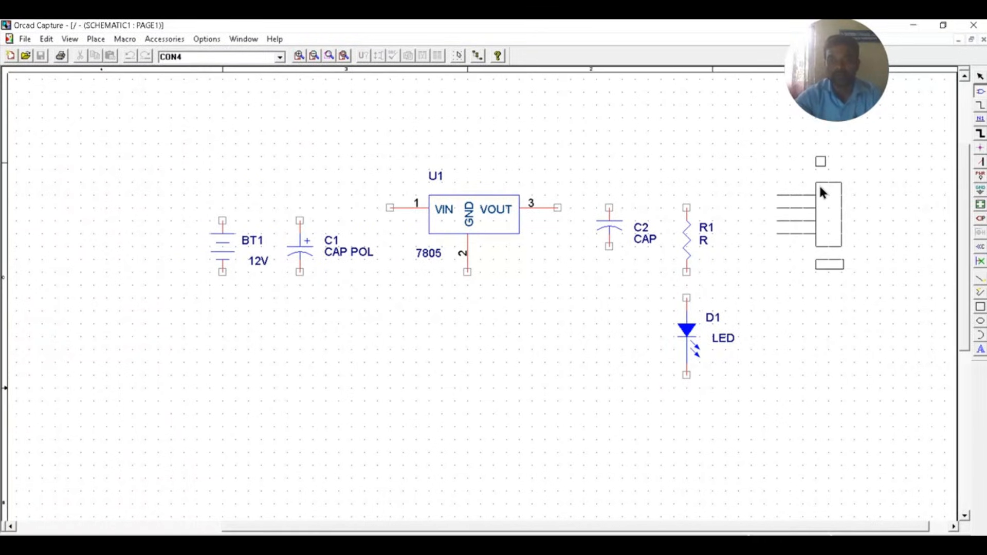
click(819, 198)
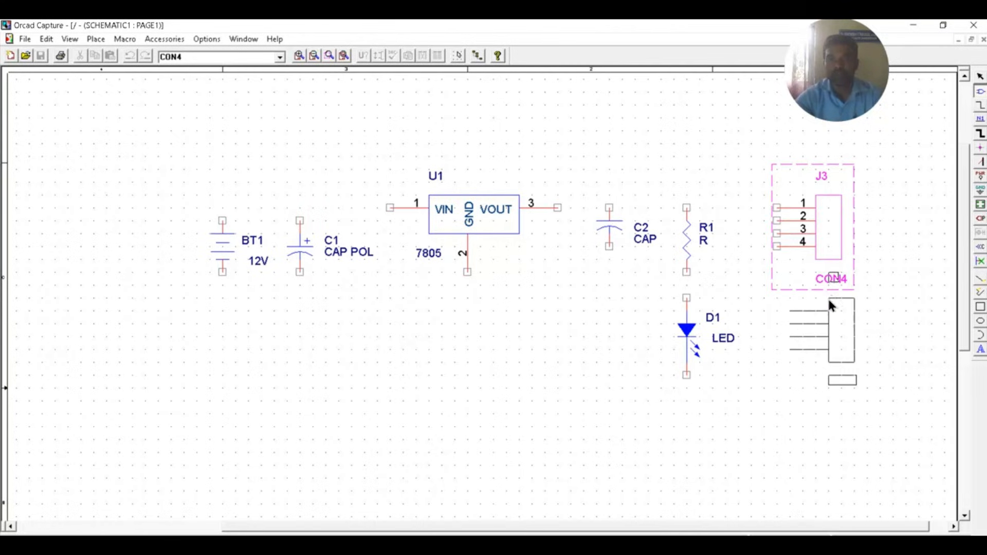
key(Escape)
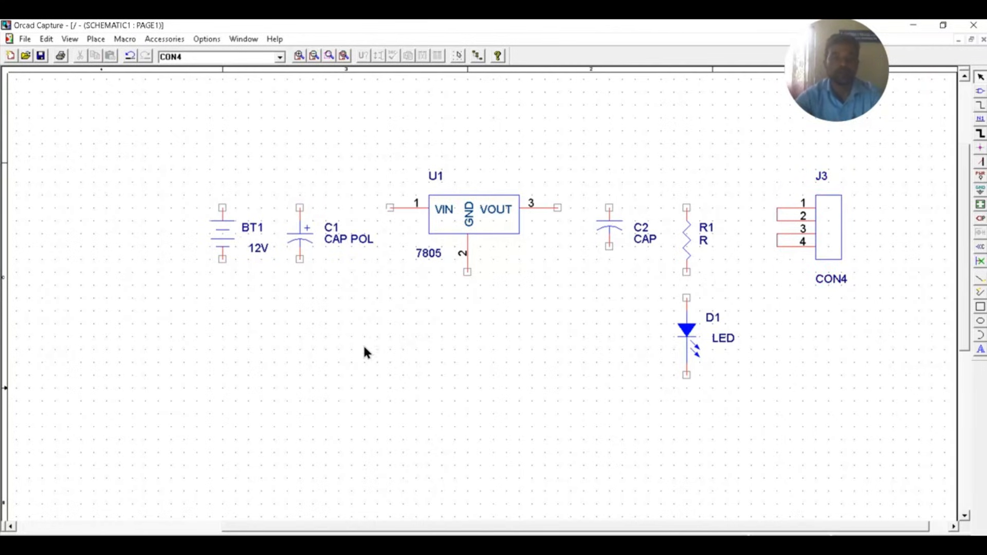
Change the part value labels: C1 to 10, C2 to 0.1uF and R1 to 1K.
double_click(348, 240)
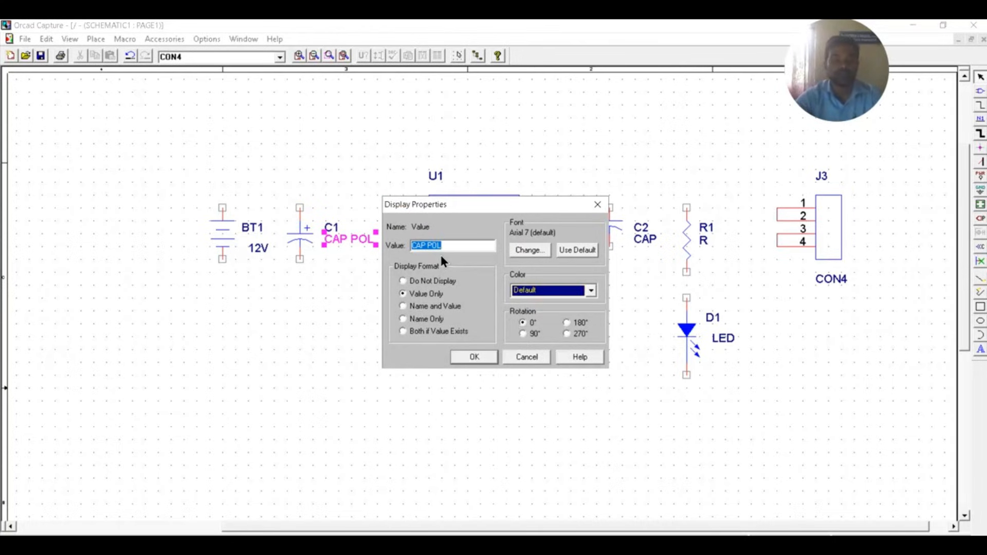
text(10uF)
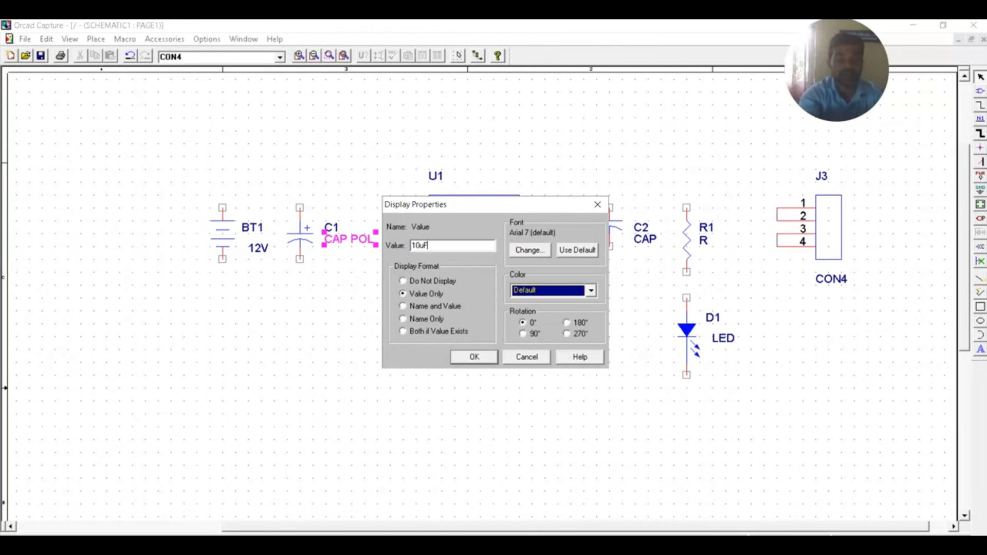
click(468, 359)
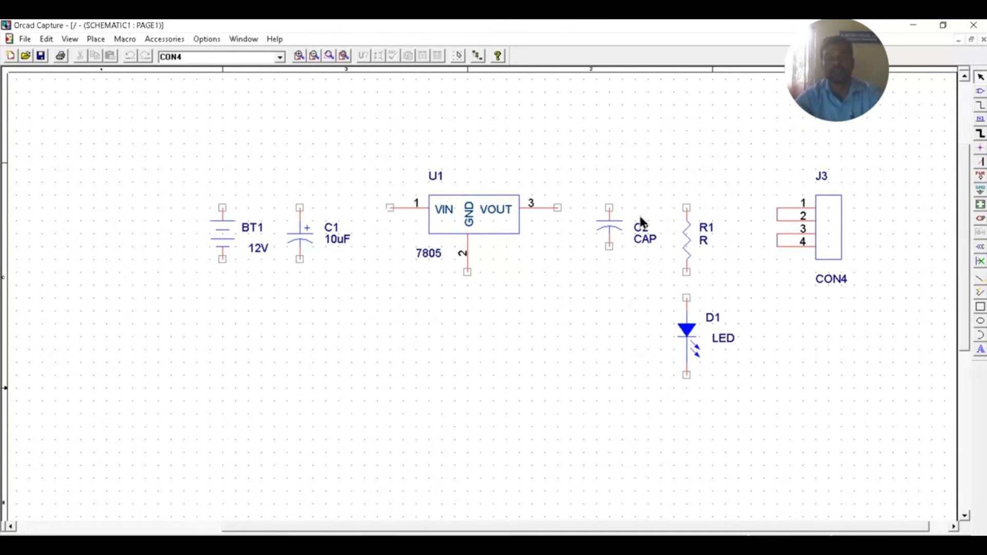
double_click(641, 238)
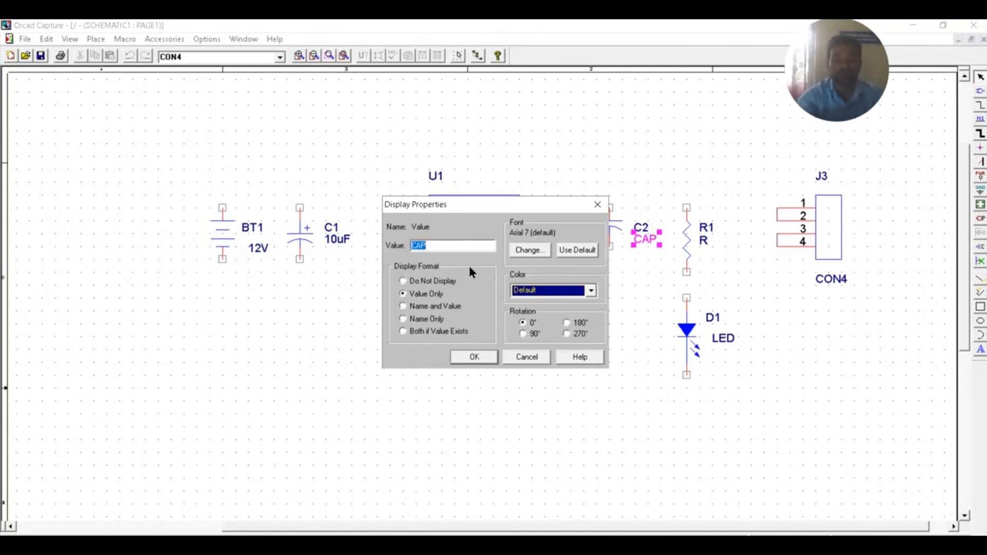
text(0)
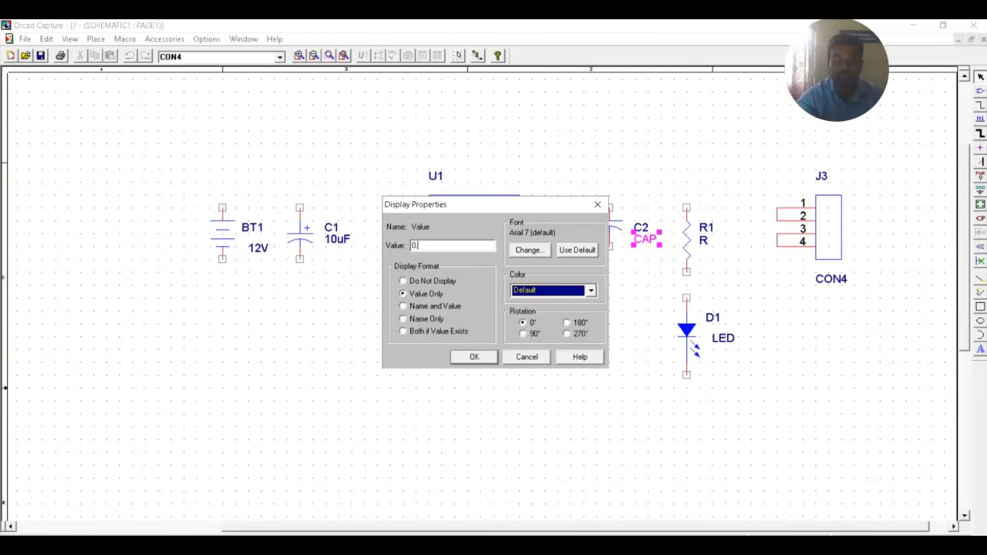
text(.1uF)
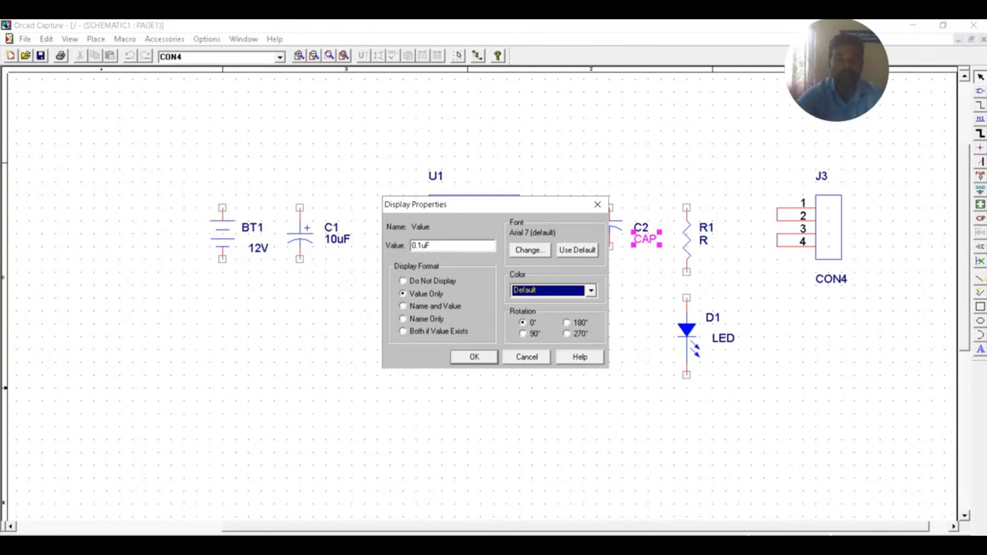
click(465, 354)
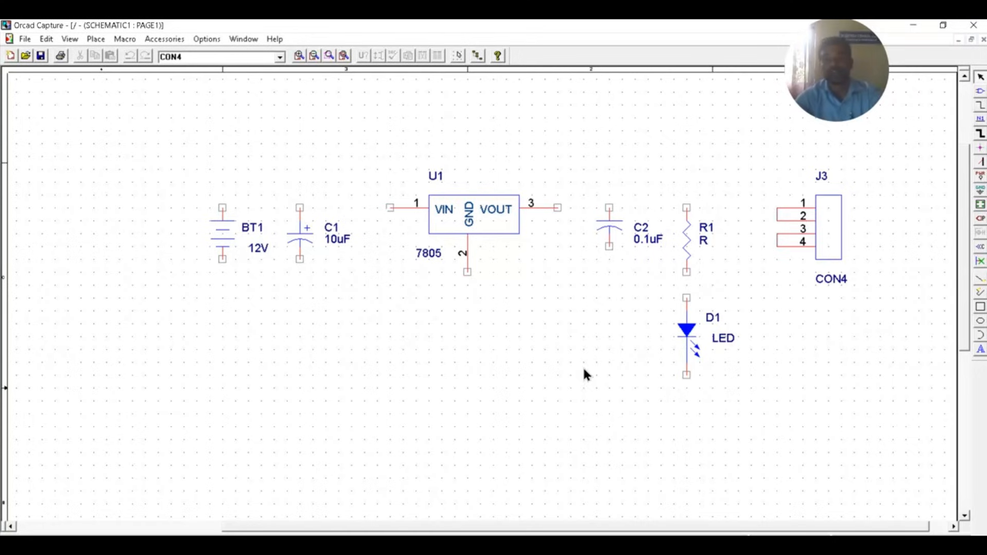
double_click(703, 240)
text(1)
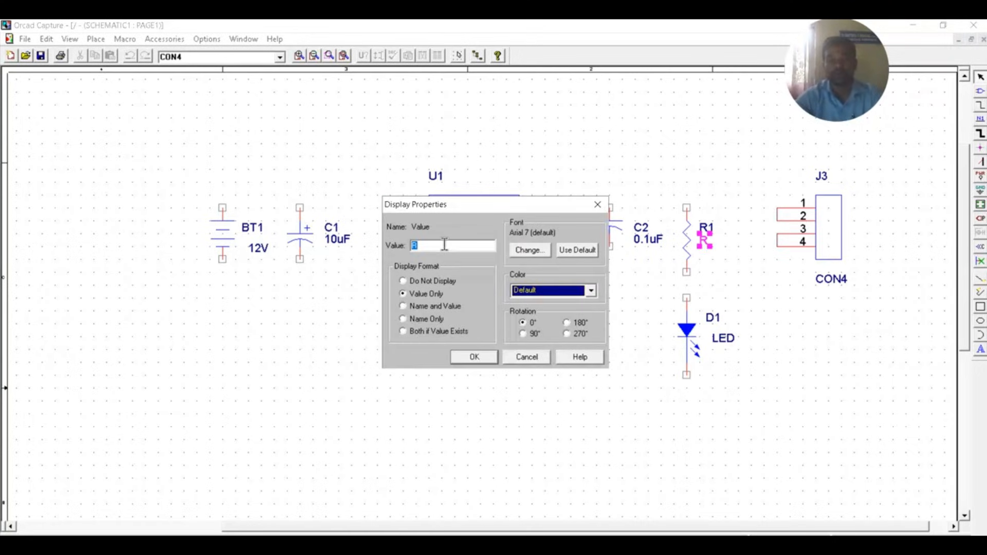
text(K)
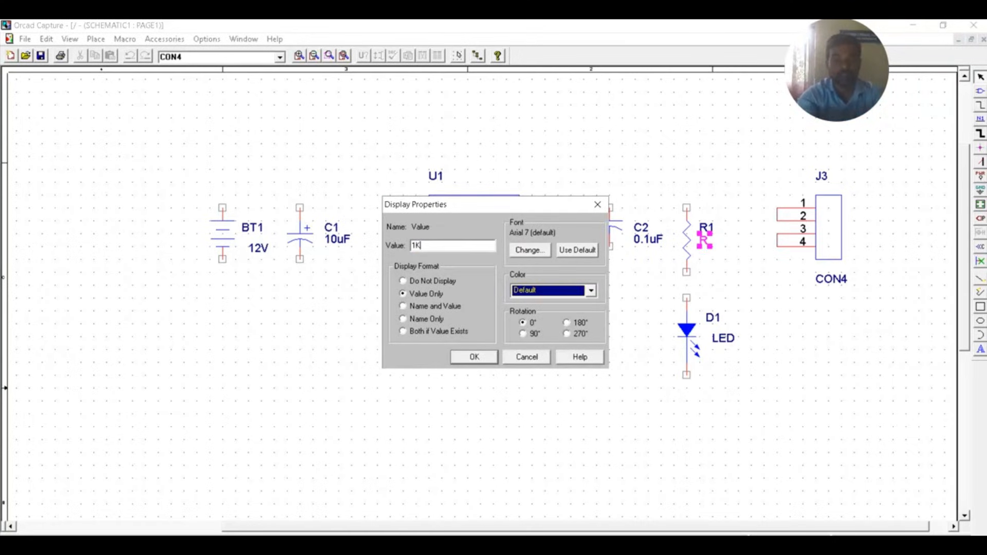
click(471, 359)
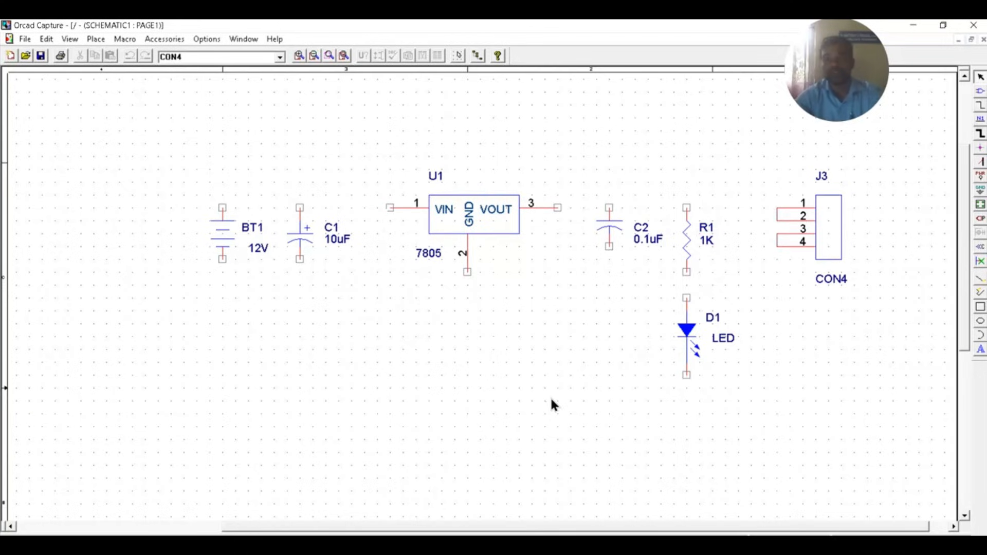
click(980, 106)
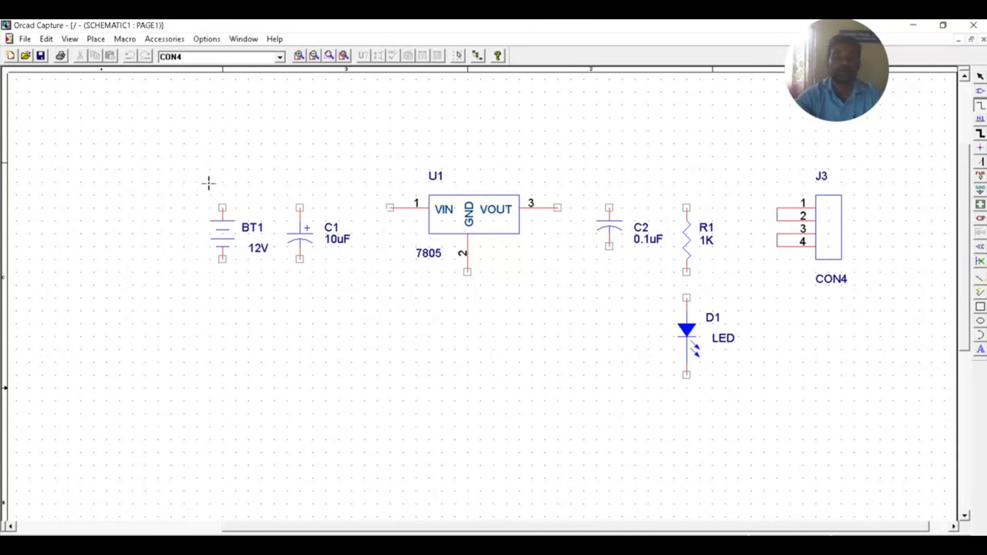
Wire BT1 and C1 to U1's input, and U1's output to C2, R1, J3 pin 1 and D1.
click(222, 207)
click(298, 208)
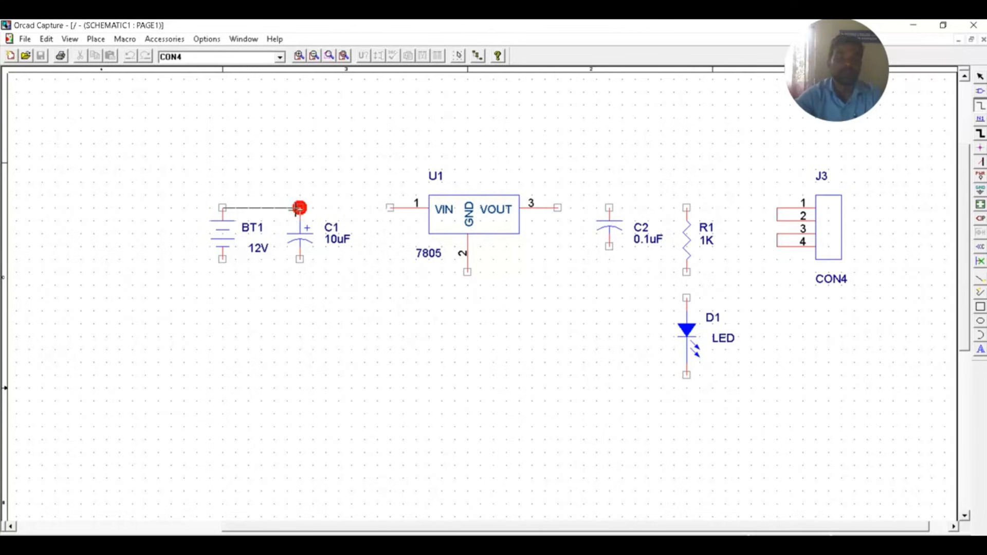
click(392, 207)
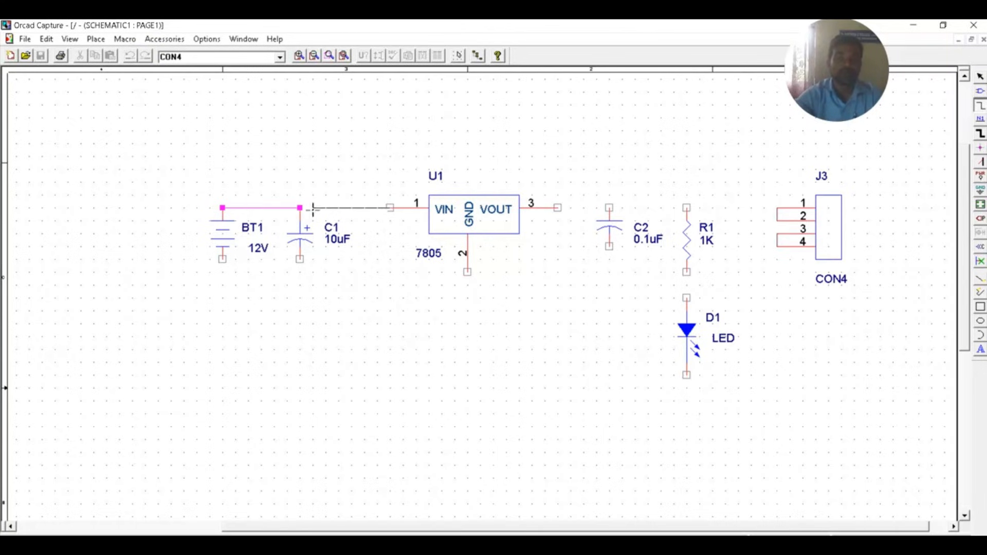
click(299, 208)
click(557, 208)
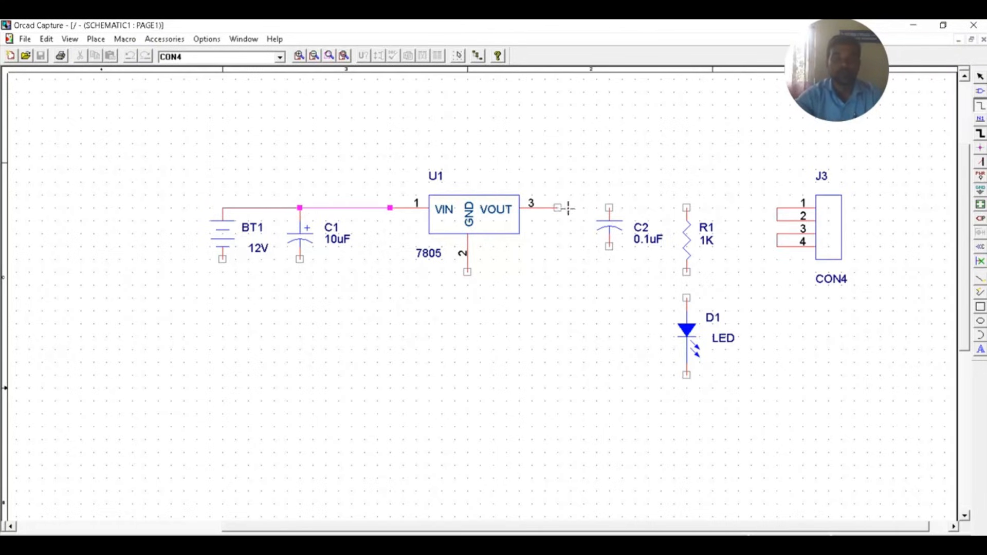
click(608, 208)
click(686, 208)
click(608, 208)
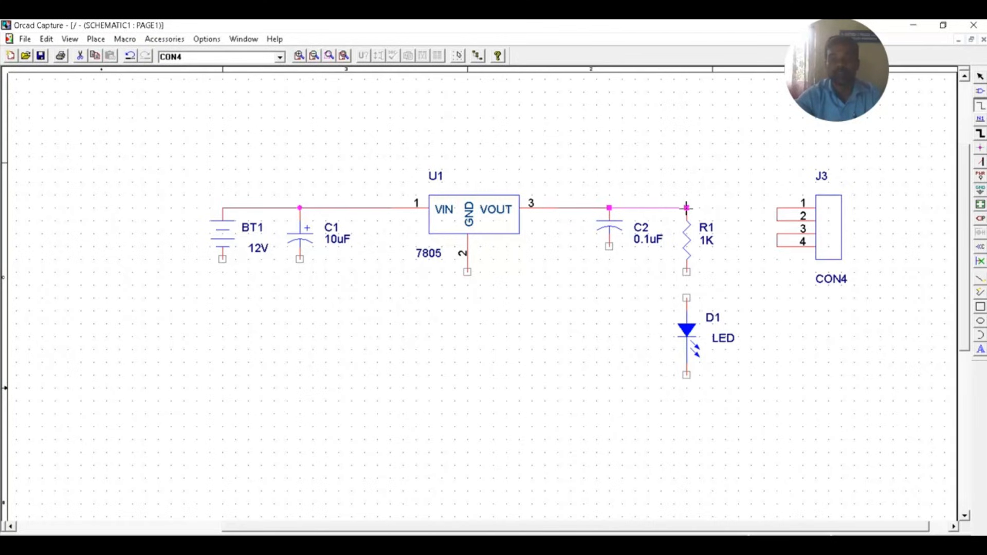
click(686, 207)
click(776, 208)
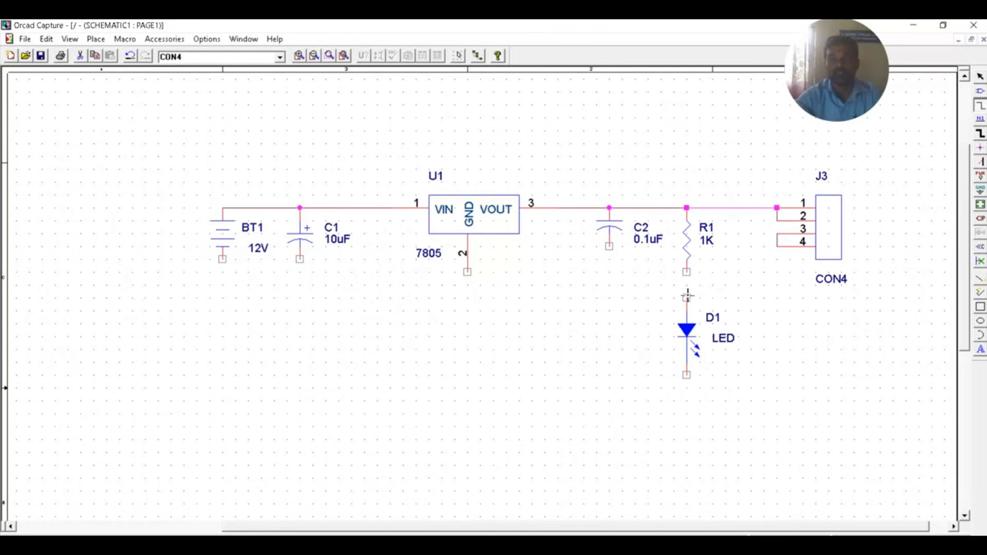
click(686, 272)
click(686, 298)
Draw the ground rail from BT1 to D1, joining U1, C1, C2 and J3 pin 4.
click(223, 259)
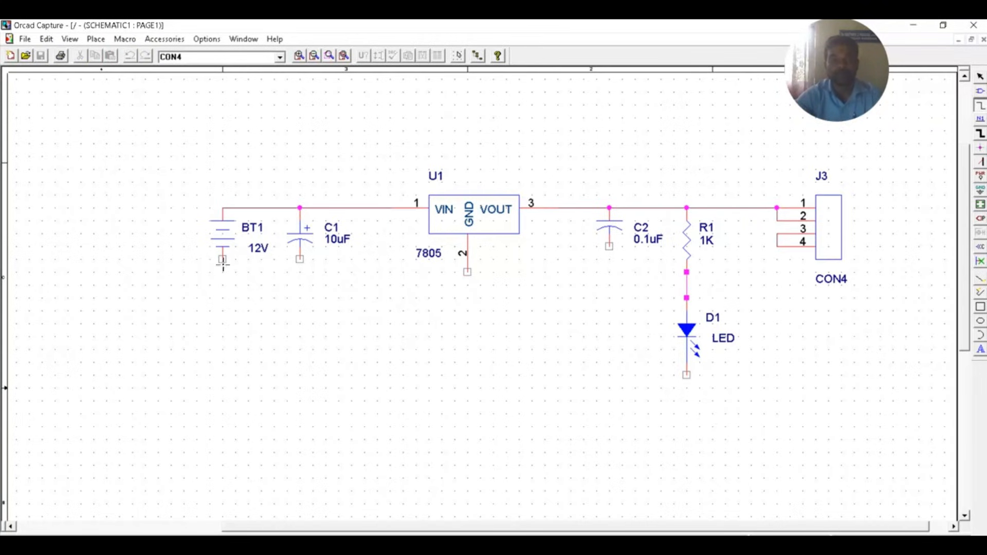
click(686, 374)
click(468, 272)
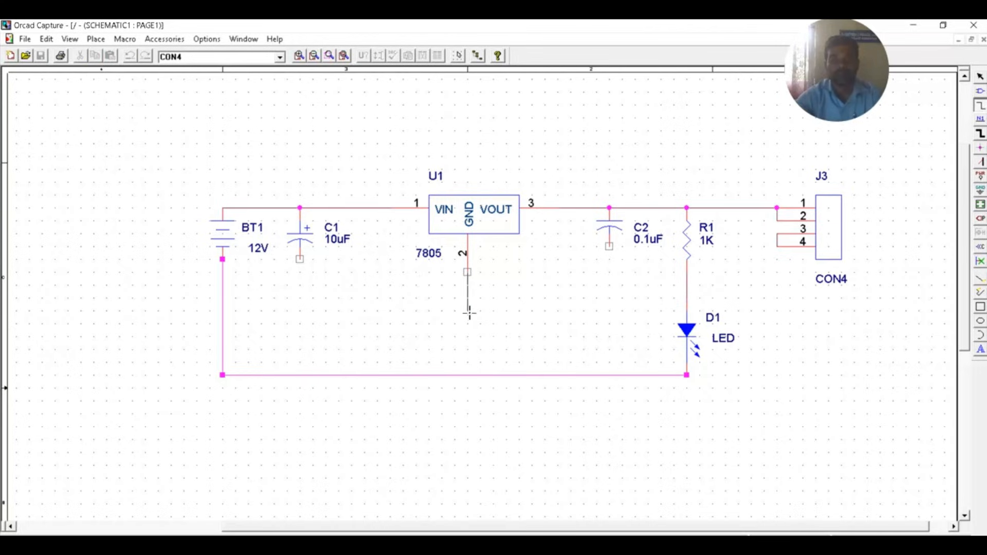
click(467, 374)
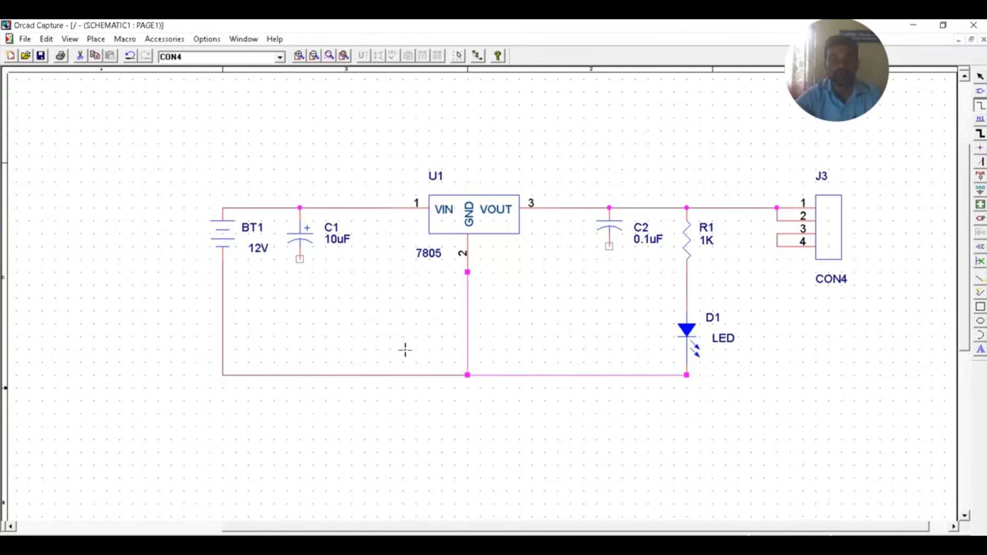
click(300, 259)
click(299, 375)
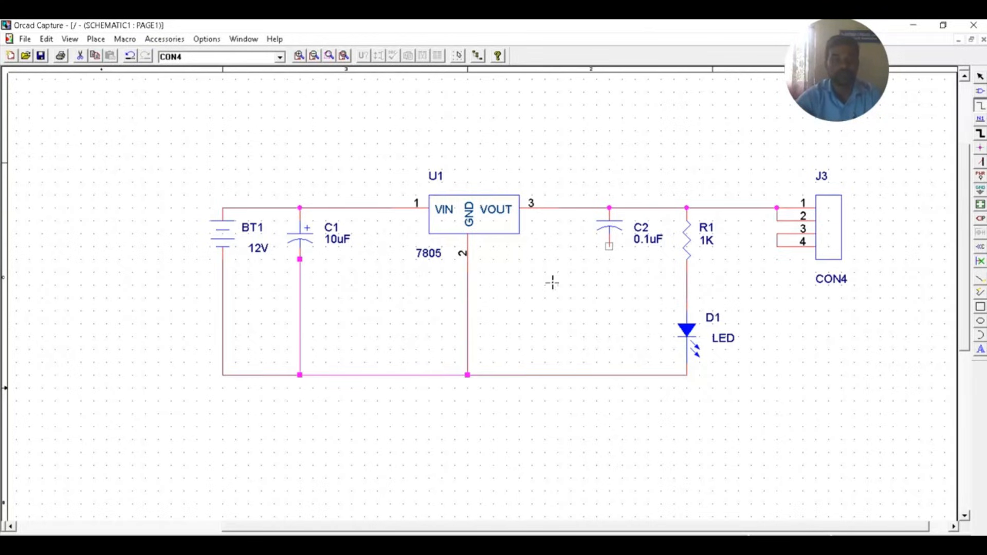
click(608, 245)
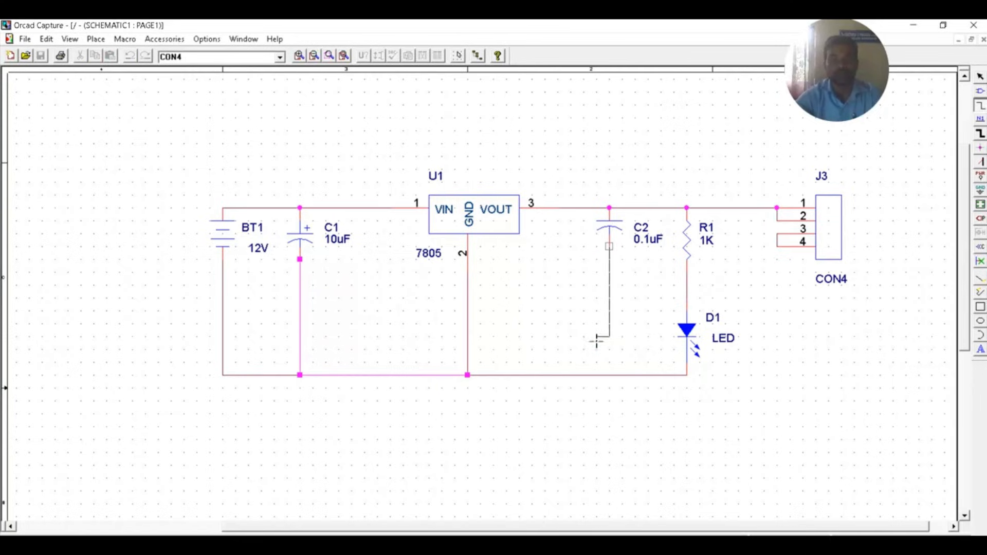
click(609, 374)
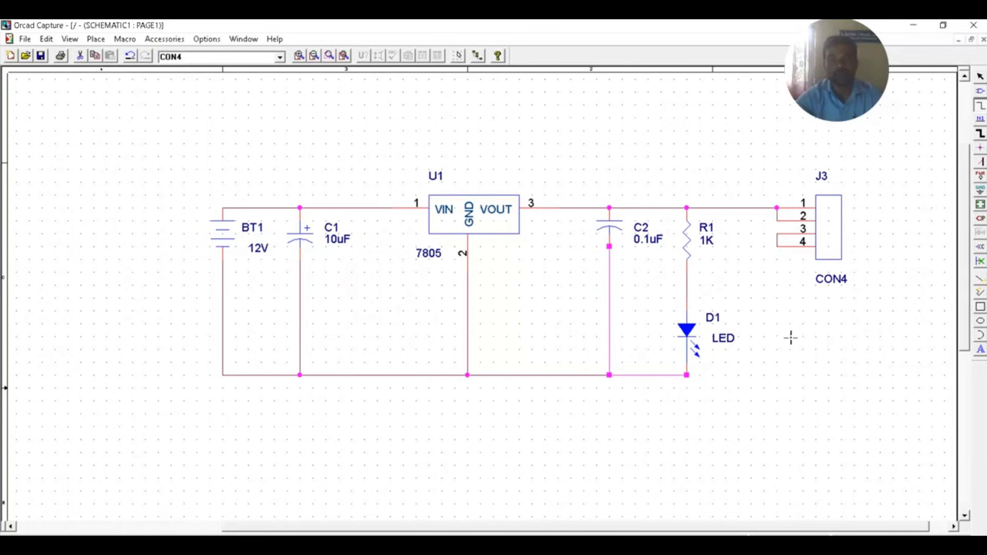
click(688, 374)
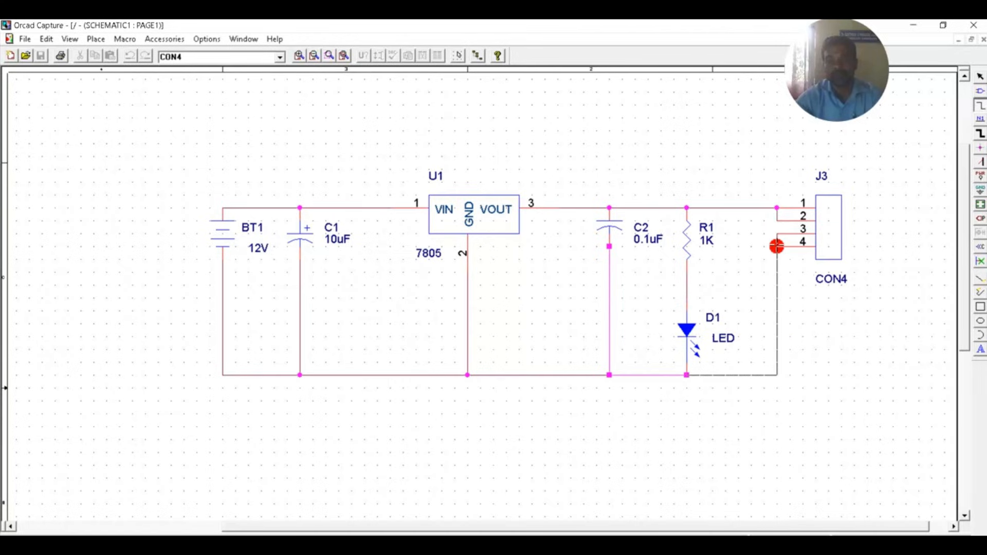
click(776, 246)
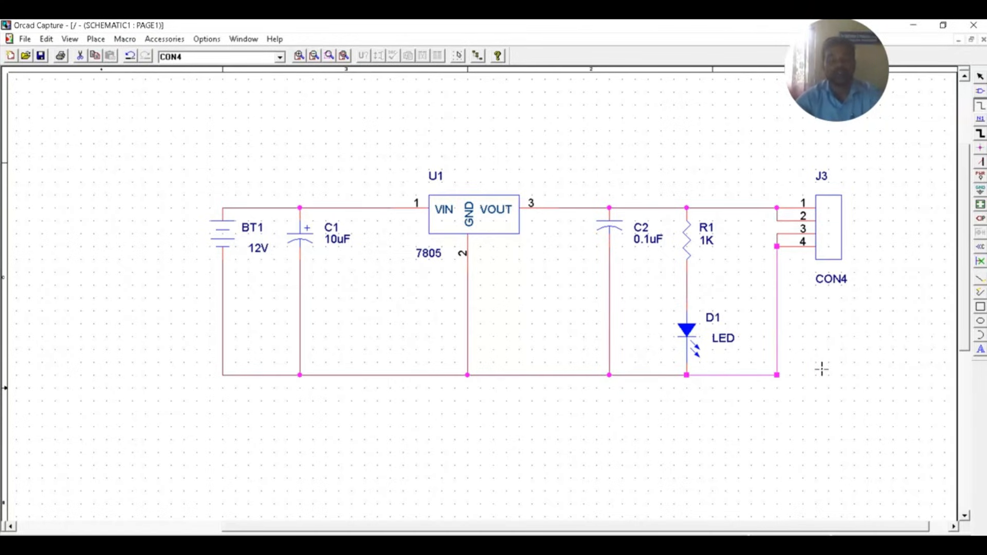
key(Escape)
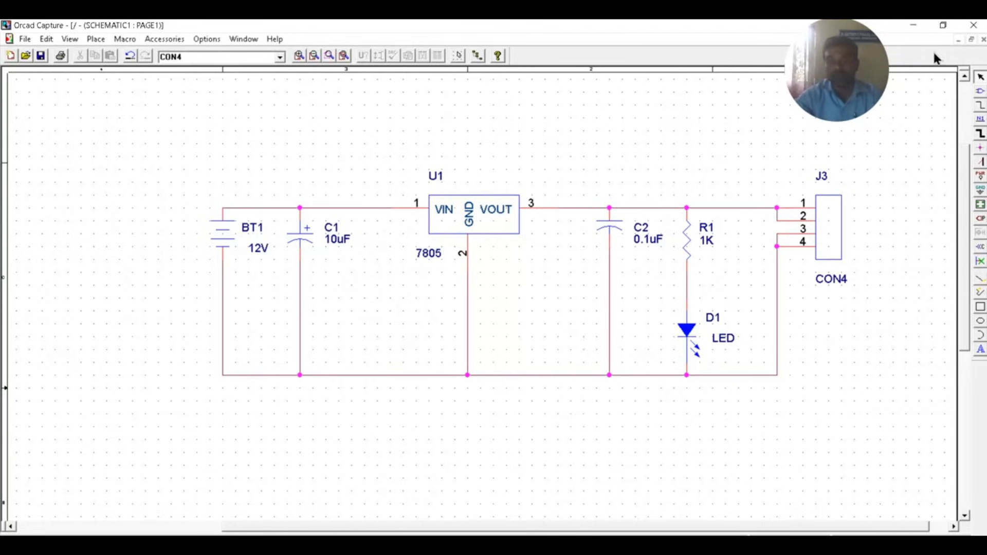
Resize the schematic window so the whole circuit, including connector J3, is visible.
click(972, 41)
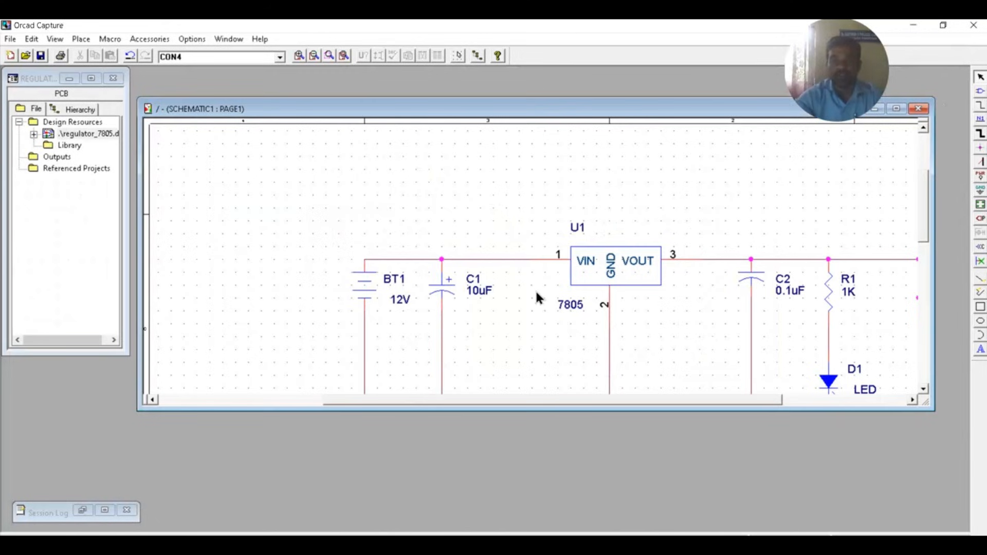
drag(927, 408, 952, 473)
drag(949, 327, 968, 327)
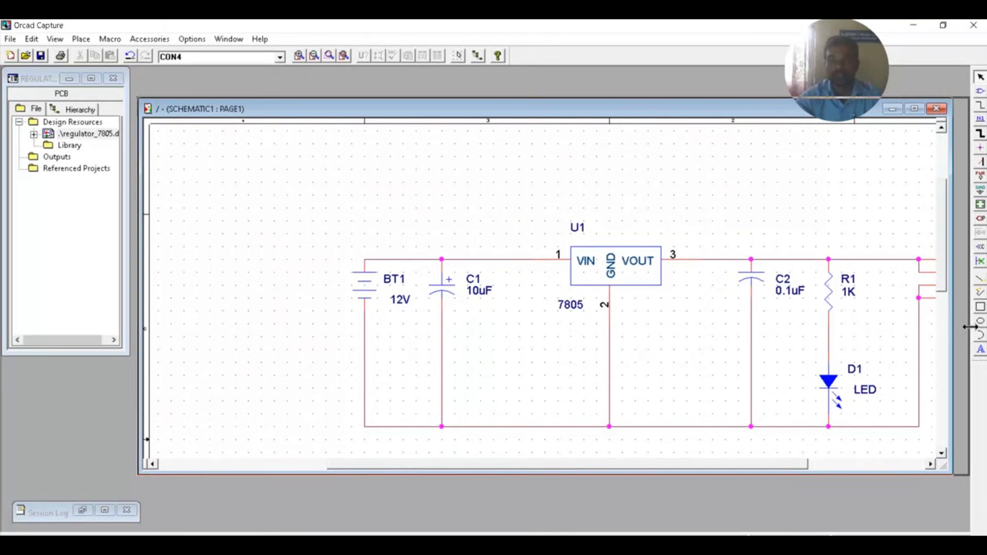
drag(549, 467, 591, 468)
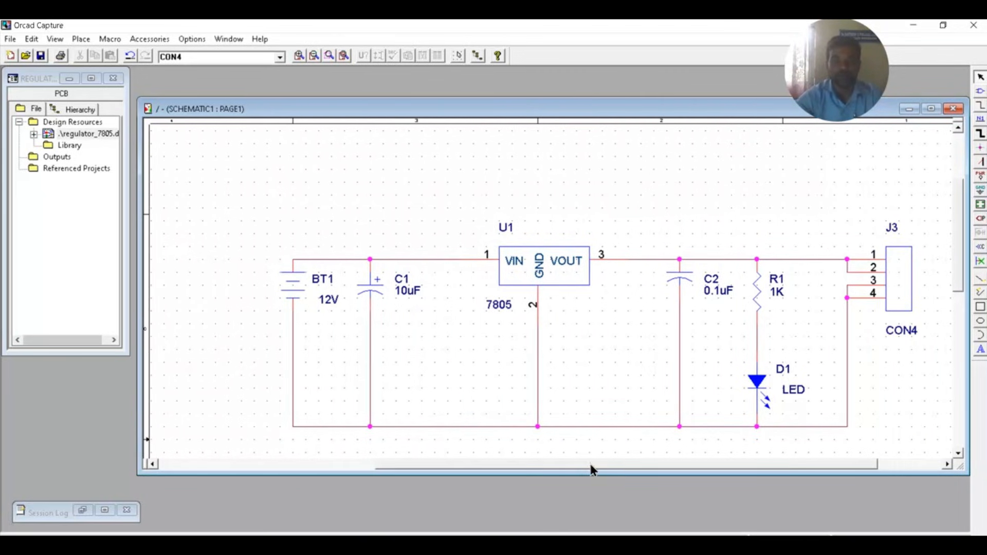
Run a design rules check on the regulator_7805 design.
click(81, 133)
drag(129, 178, 147, 178)
click(110, 39)
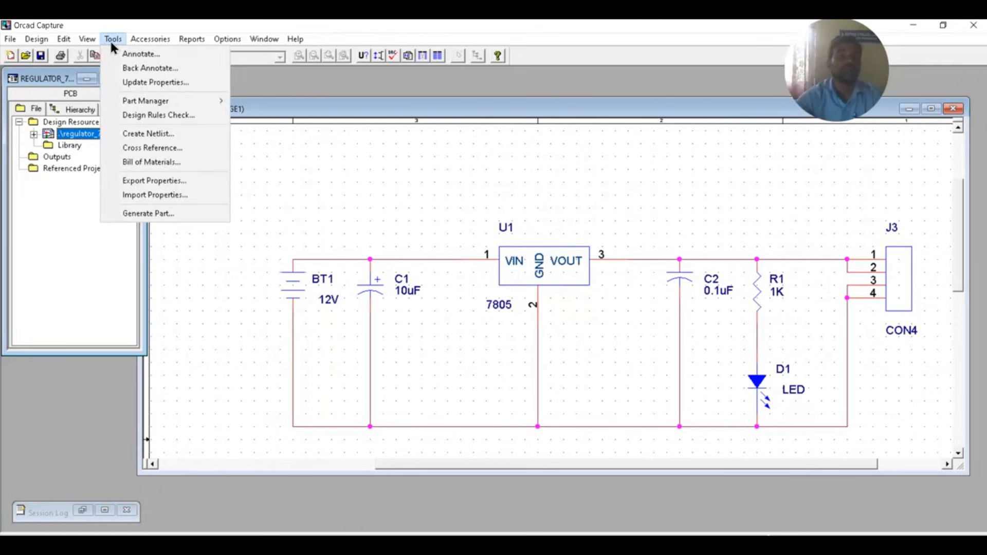
click(159, 115)
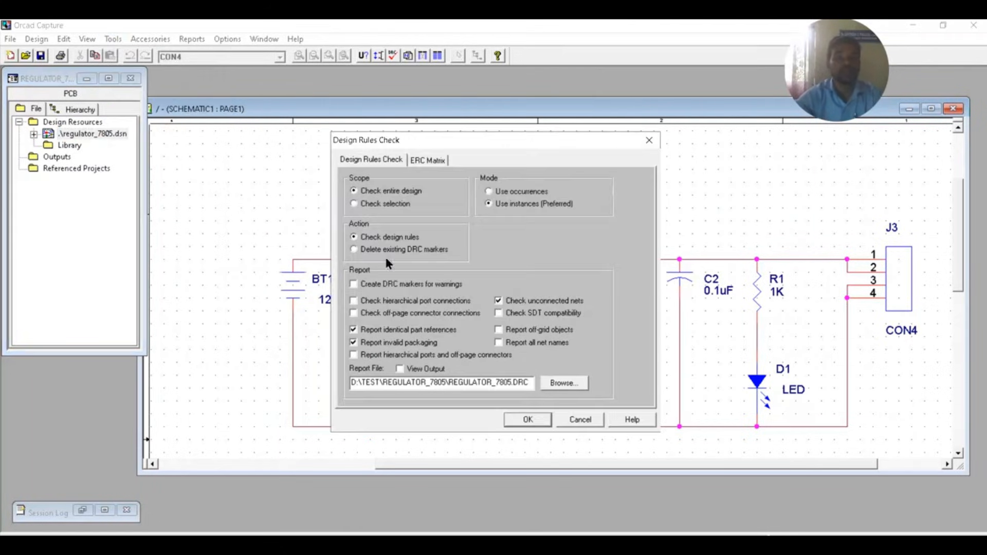
click(520, 419)
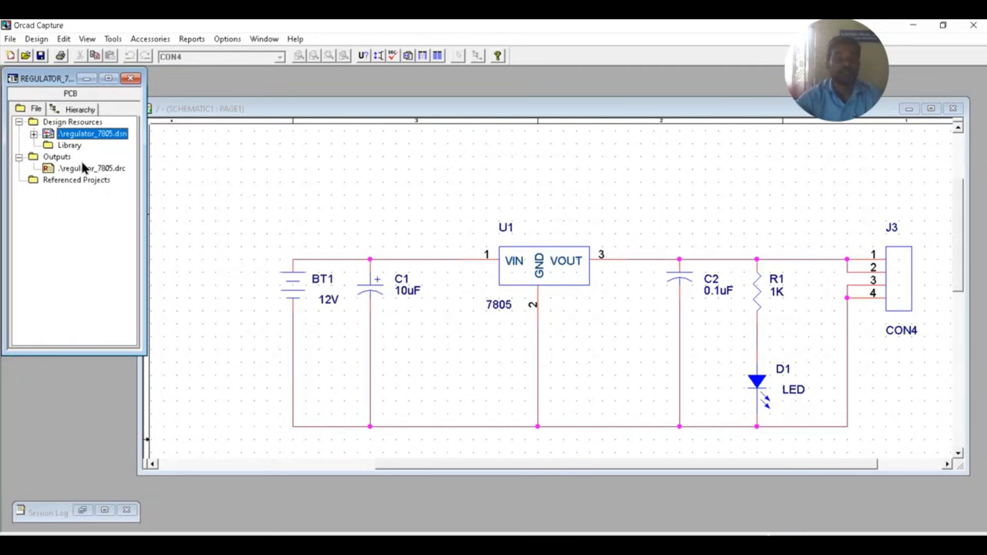
Review the regulator_7805.drc report's results and close it.
double_click(82, 167)
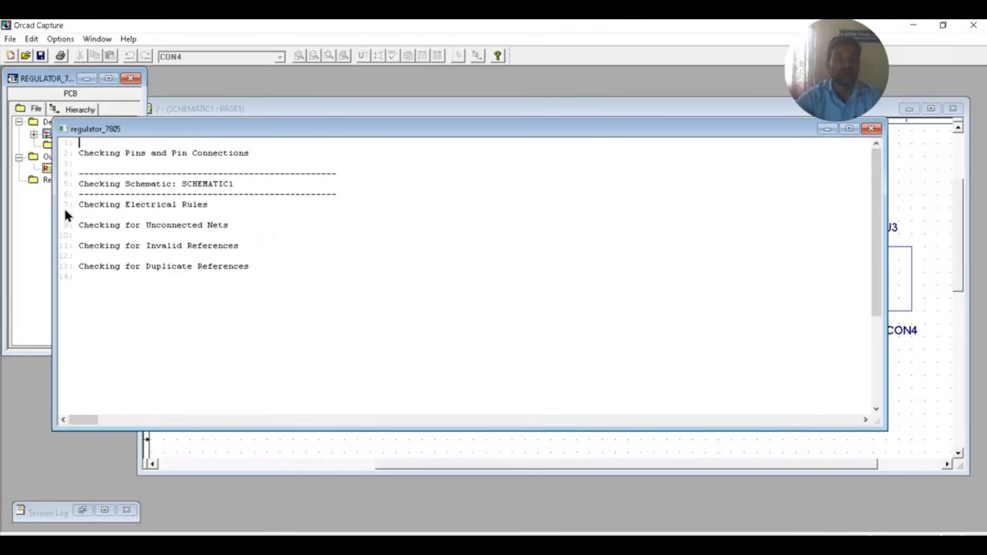
drag(79, 205, 282, 302)
click(355, 292)
click(871, 129)
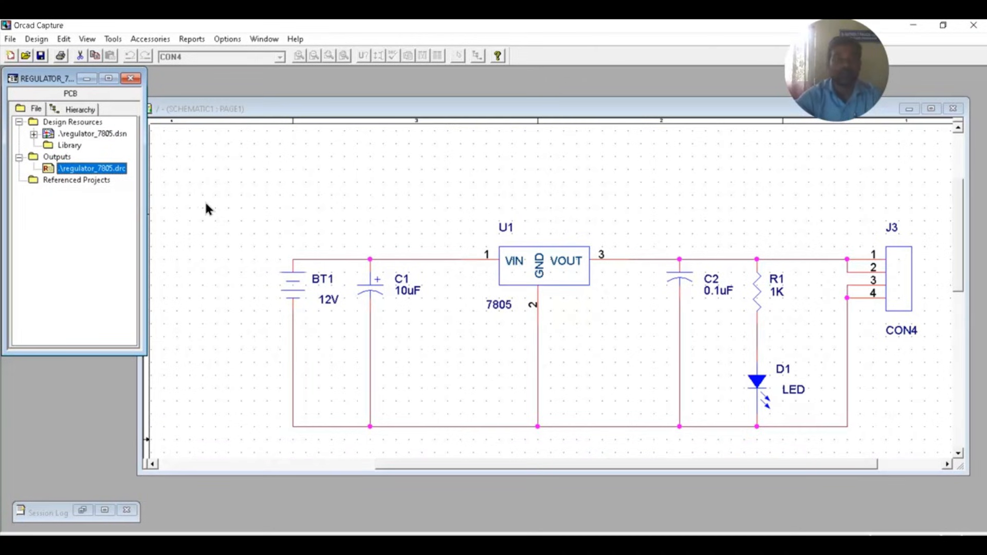
click(110, 37)
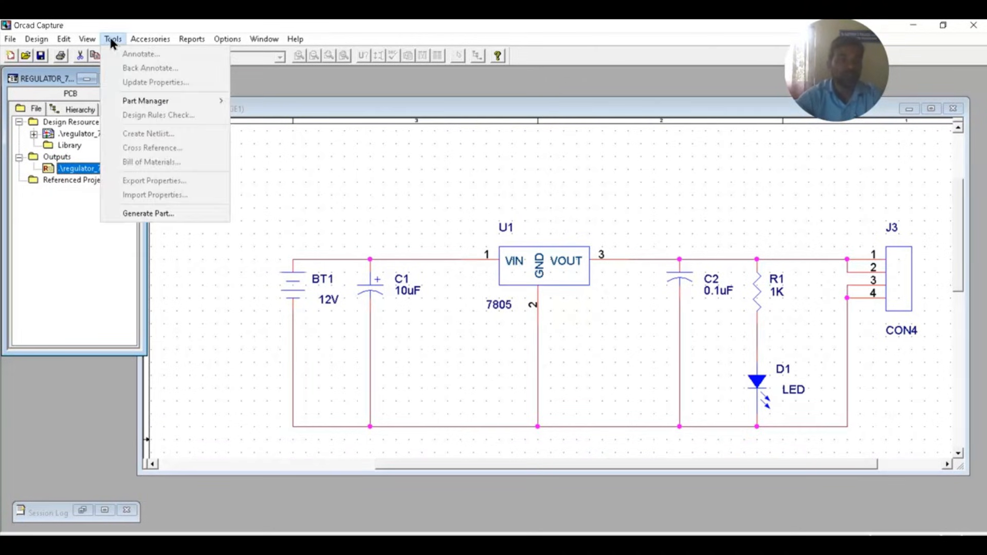
Create a Layout-format netlist from regulator_7805.dsn, saving the design when prompted.
click(75, 134)
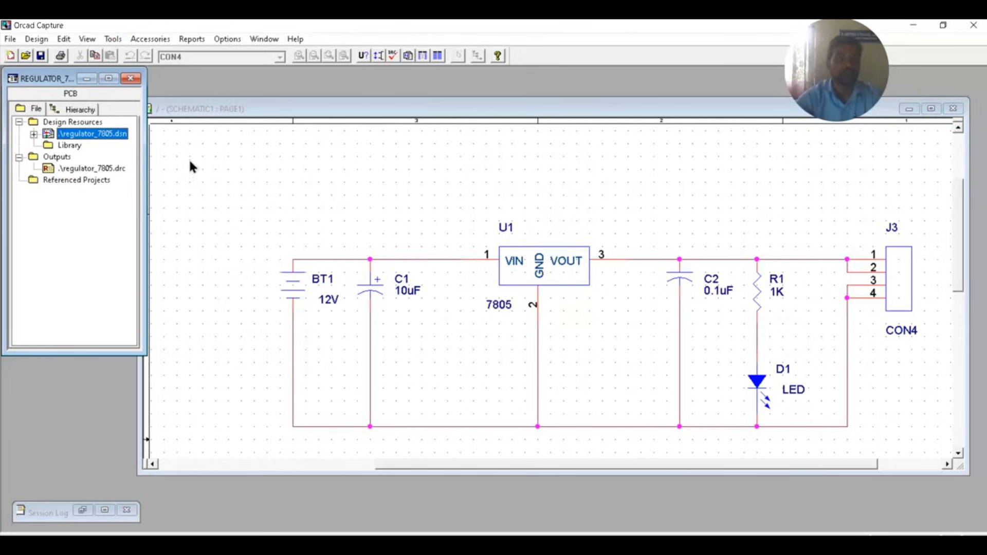
click(113, 39)
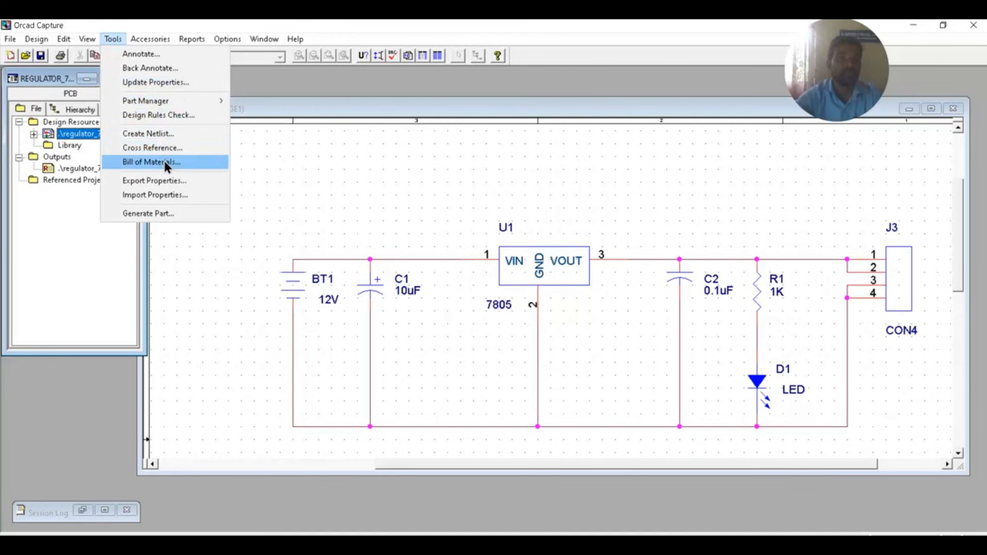
click(154, 135)
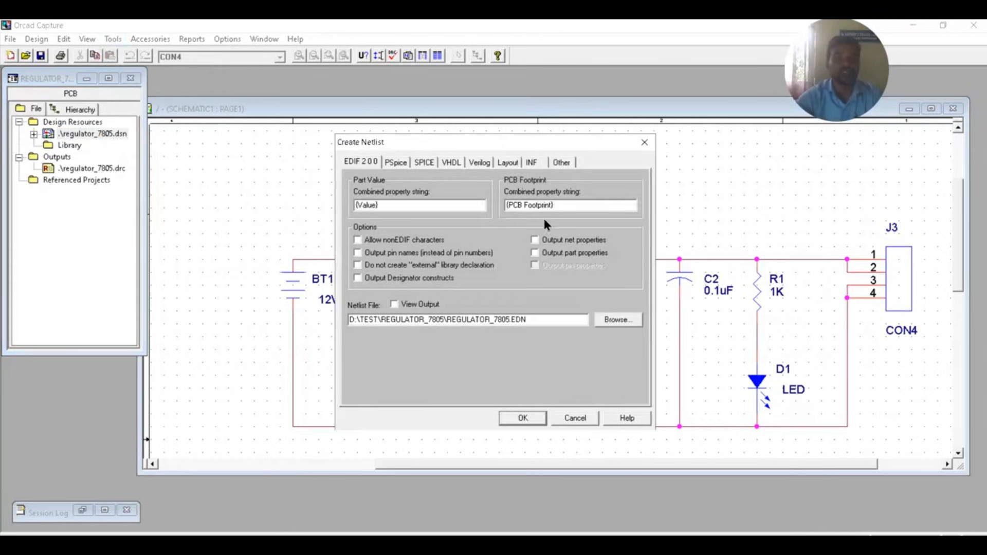
click(507, 162)
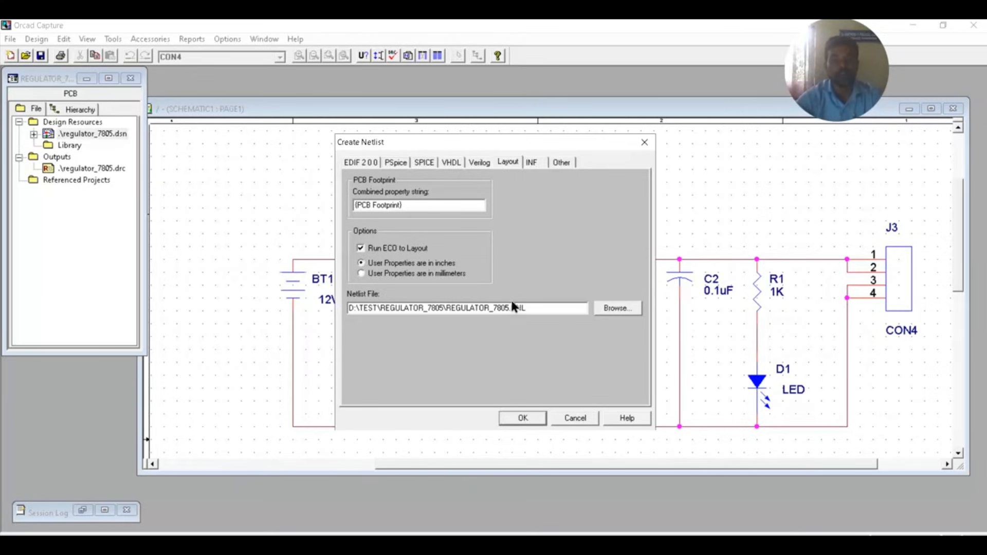
click(523, 418)
click(537, 316)
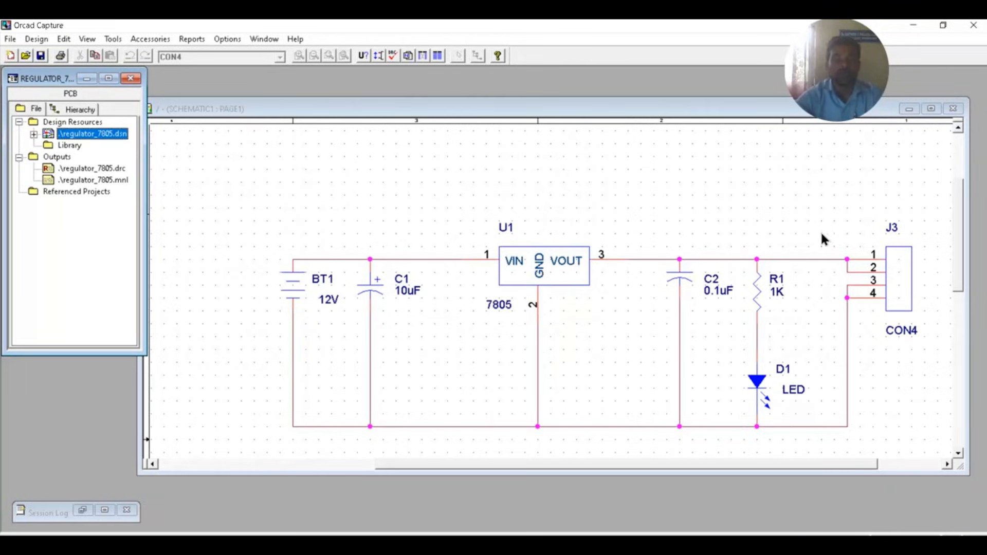
click(612, 534)
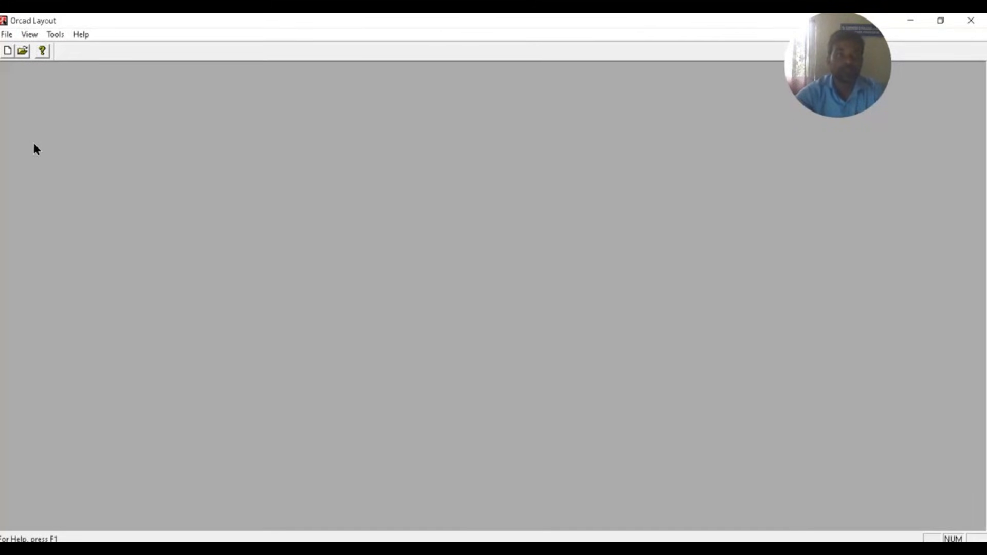
Create a new board using C:\Program Files\Orcad\Layout_Plus\Data\_DEFAULT.TCH as the template.
click(6, 34)
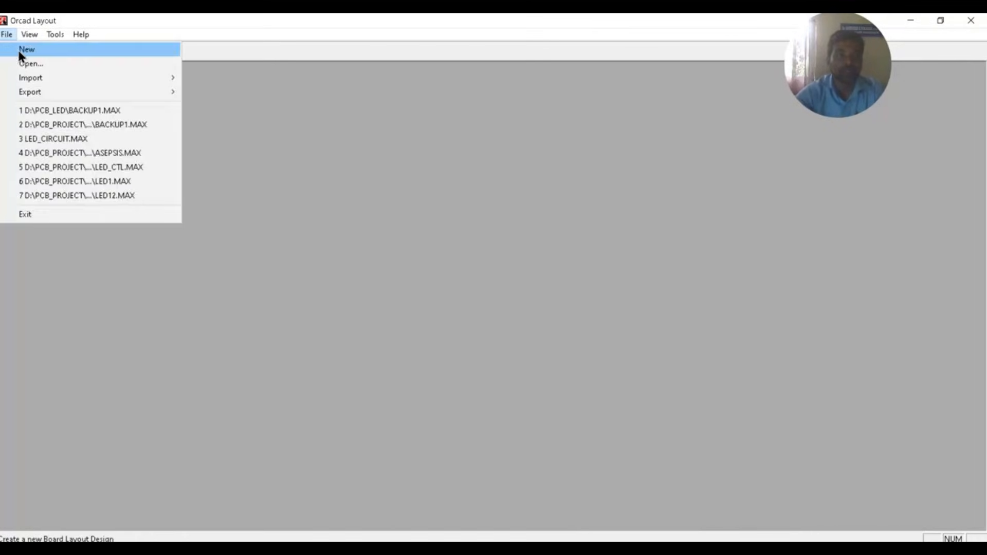
click(54, 50)
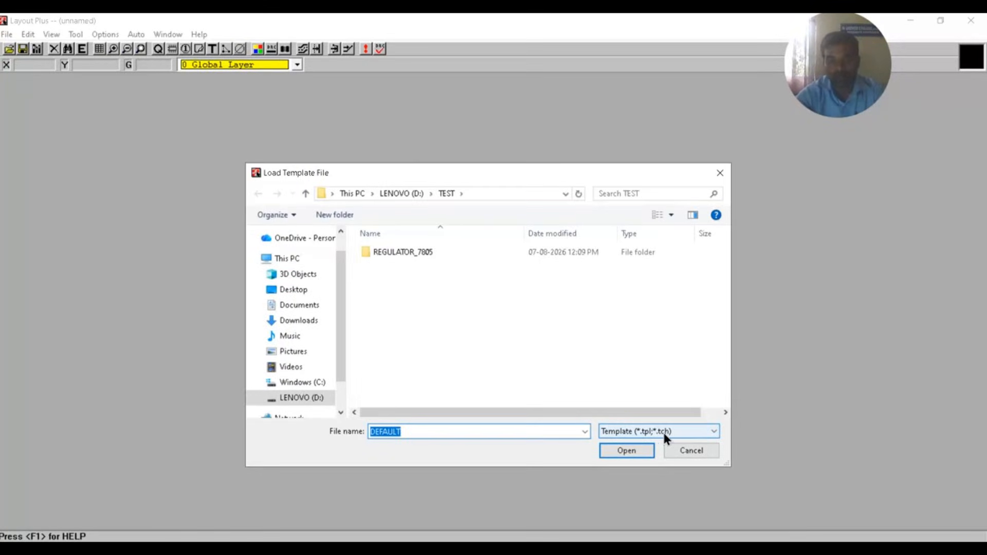
click(301, 383)
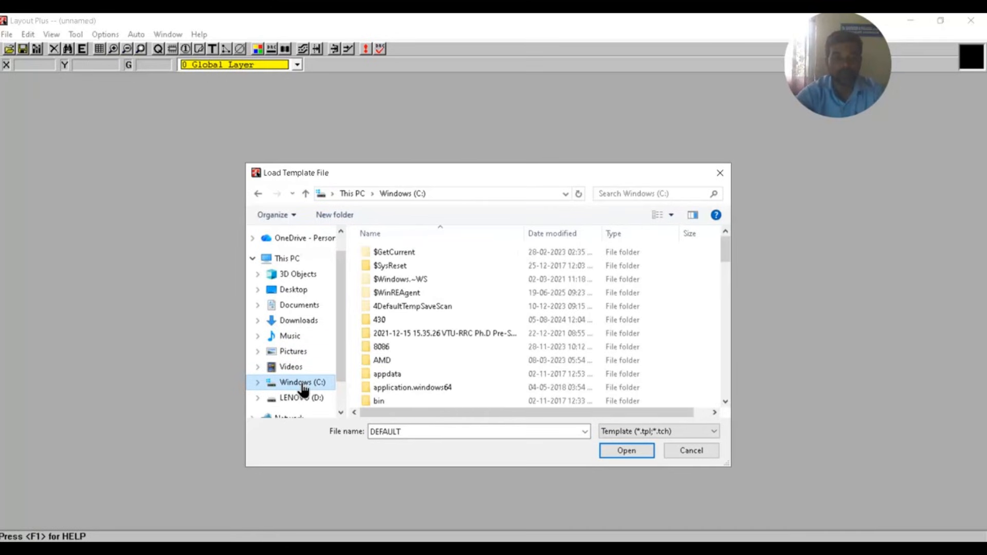
click(395, 362)
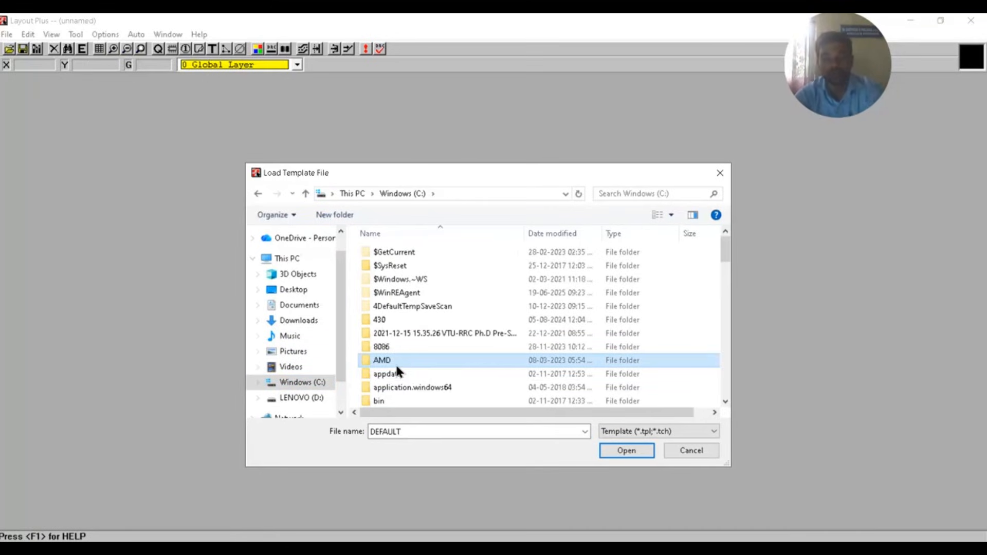
key(p)
key(p)
key(p)
key(p)
key(p)
key(p)
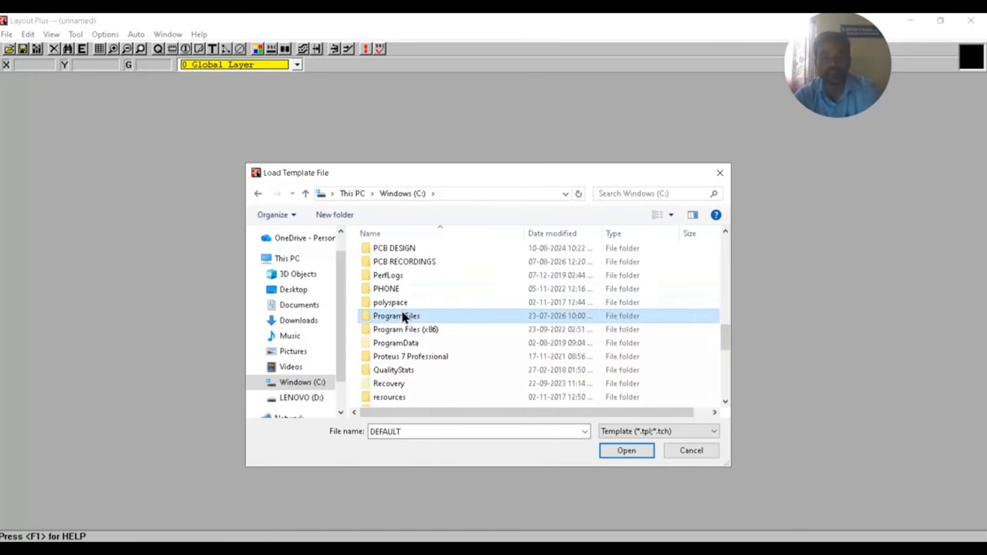
double_click(401, 315)
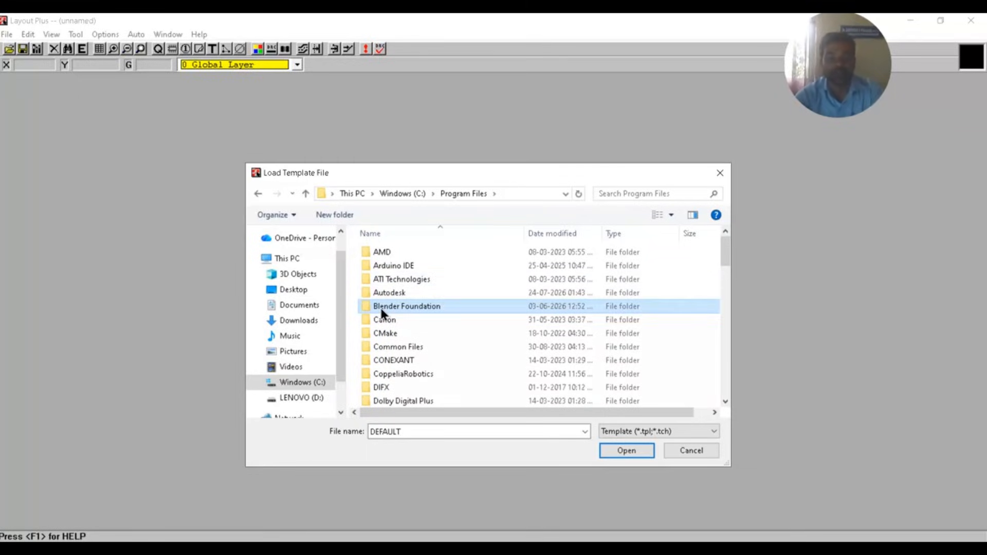
key(o)
double_click(390, 247)
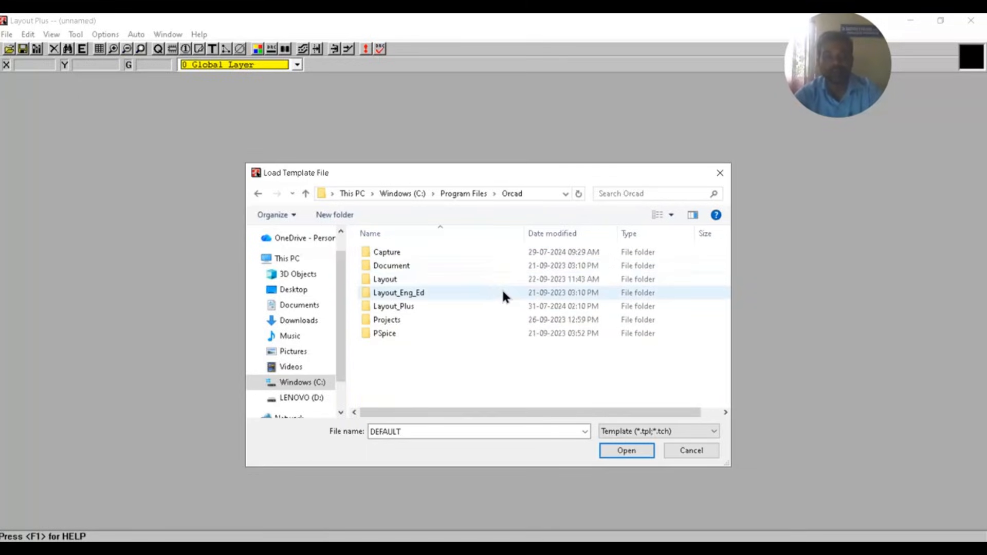
double_click(417, 306)
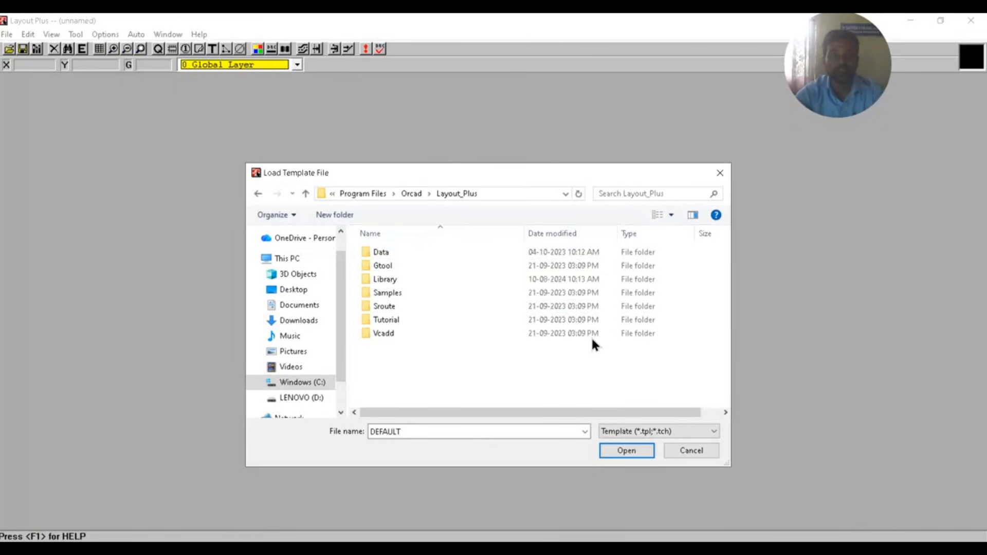
double_click(399, 250)
click(398, 252)
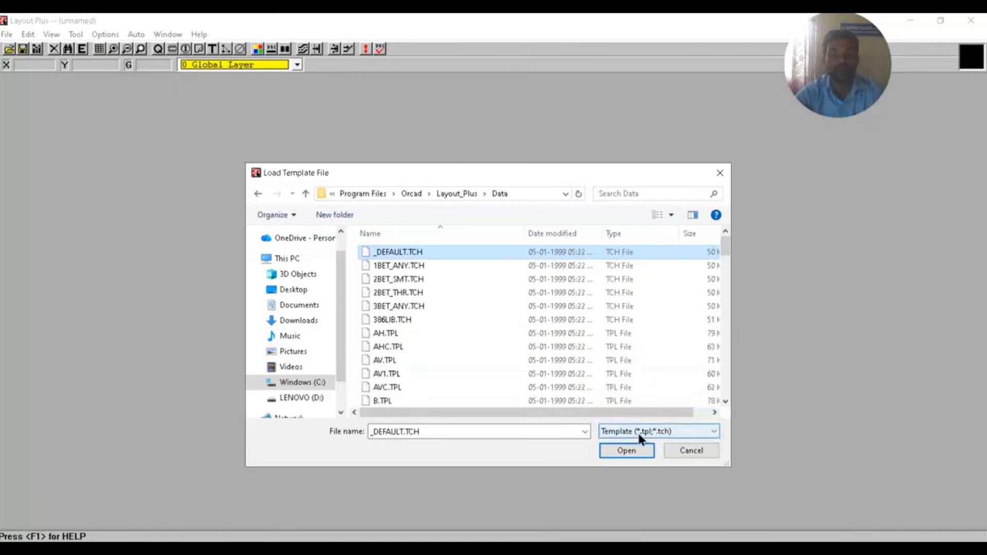
click(623, 452)
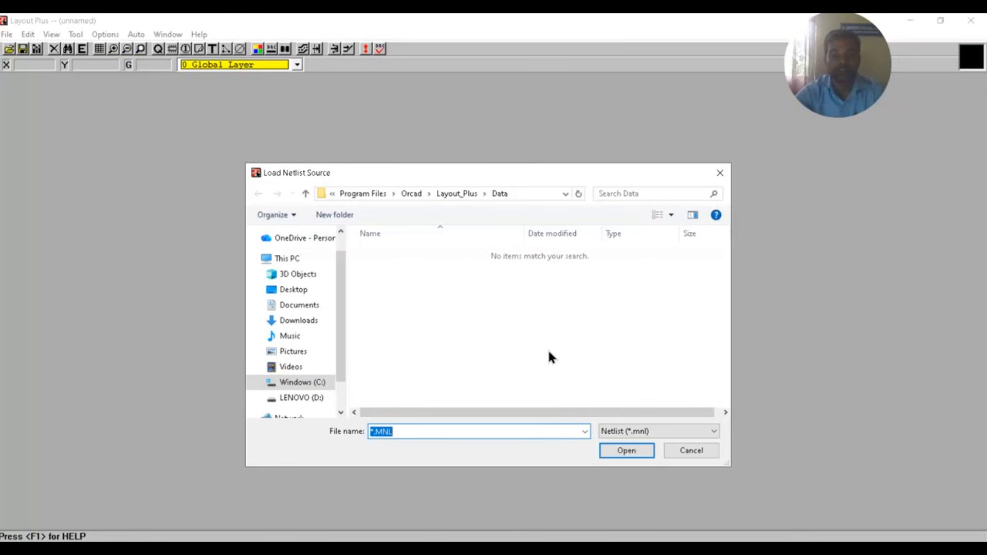
Load D:\TEST\REGULATOR_7805\REGULATOR_7805.MNL and save the board as REGULATOR_7805.
click(302, 399)
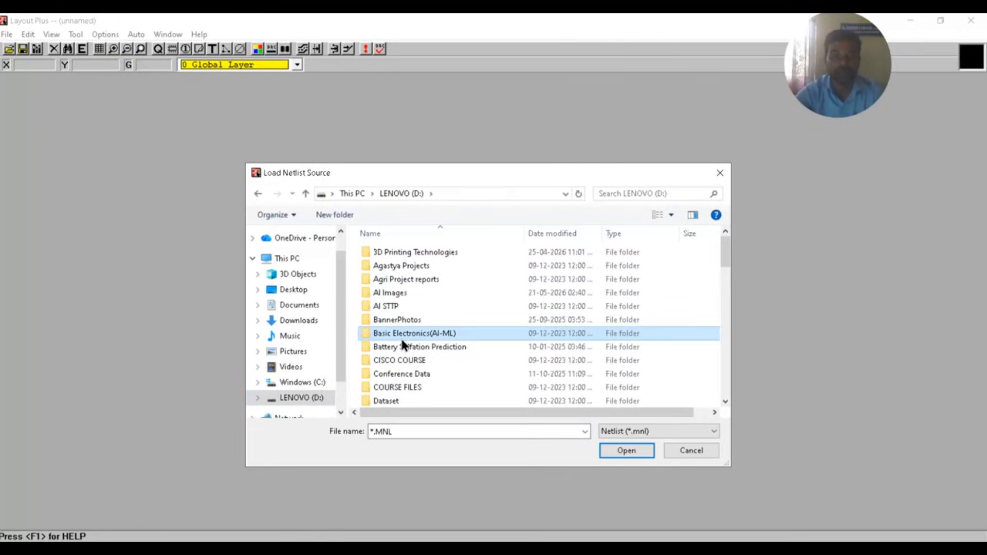
scroll(402, 341, down, 10)
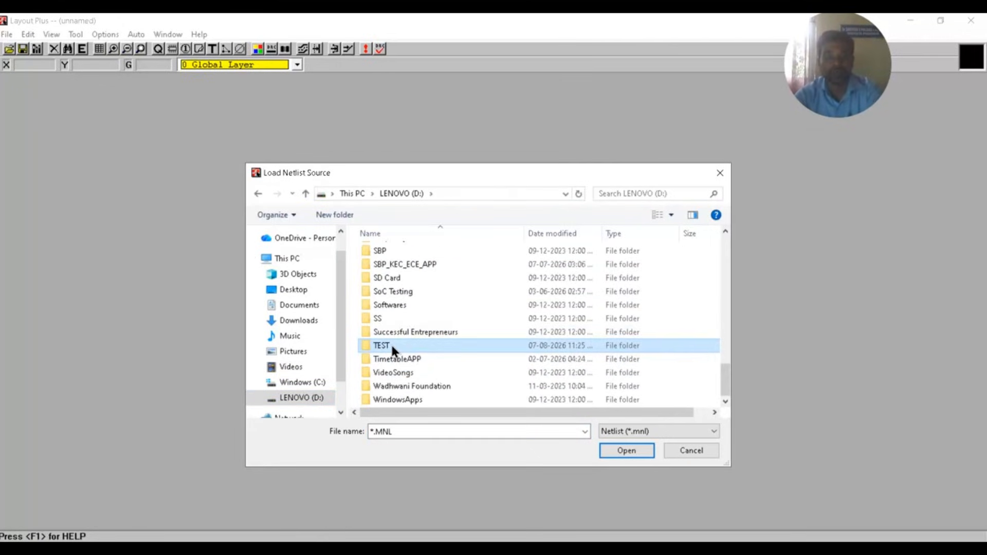
double_click(390, 345)
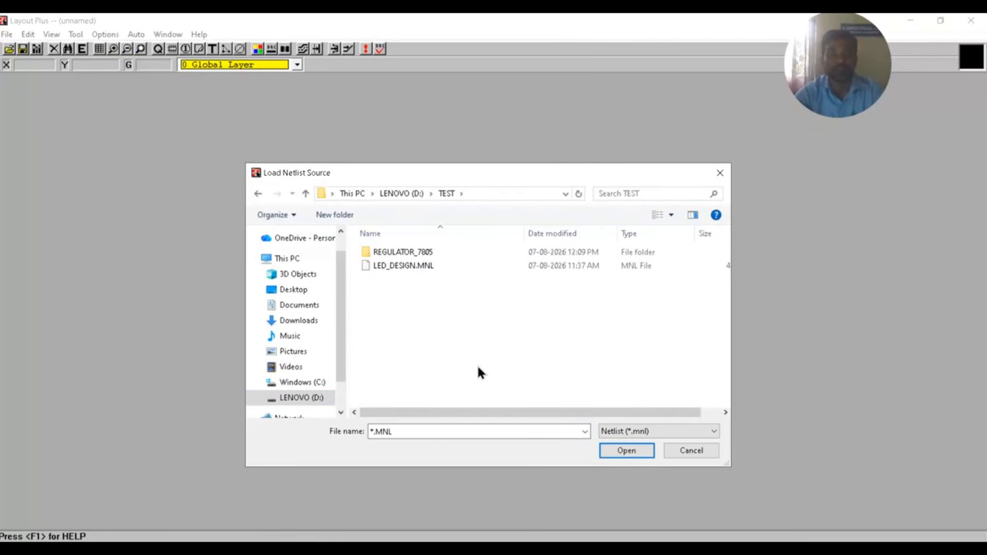
click(421, 252)
double_click(421, 251)
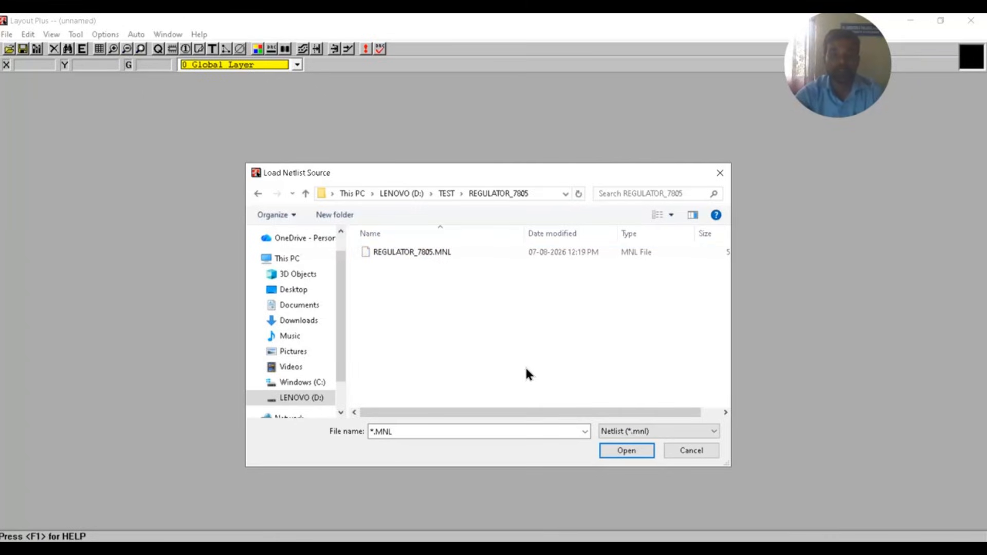
click(415, 253)
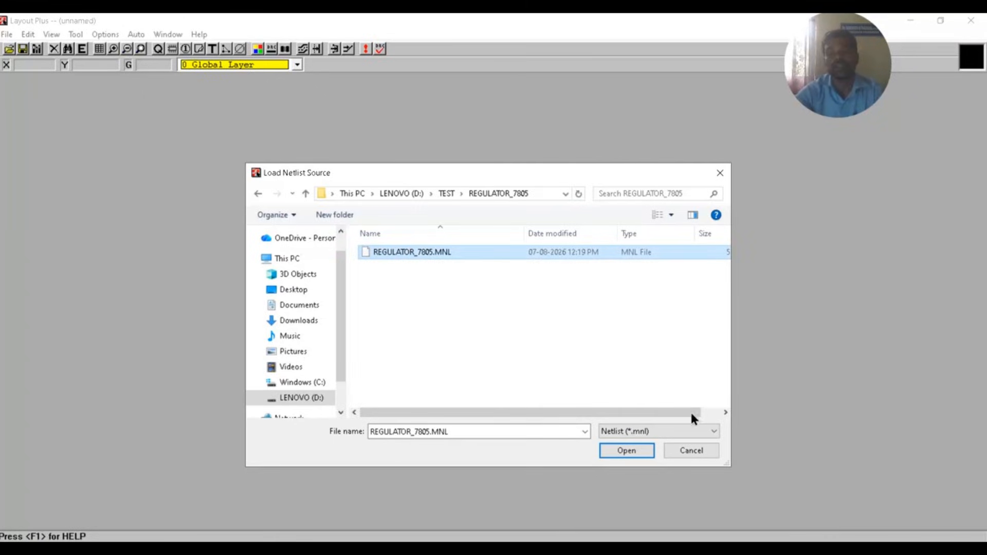
click(627, 450)
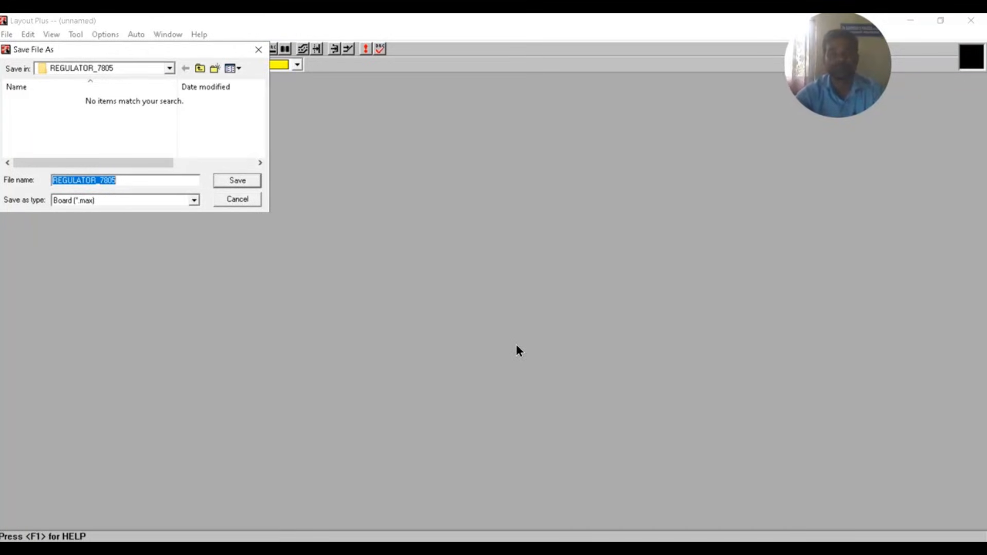
click(236, 181)
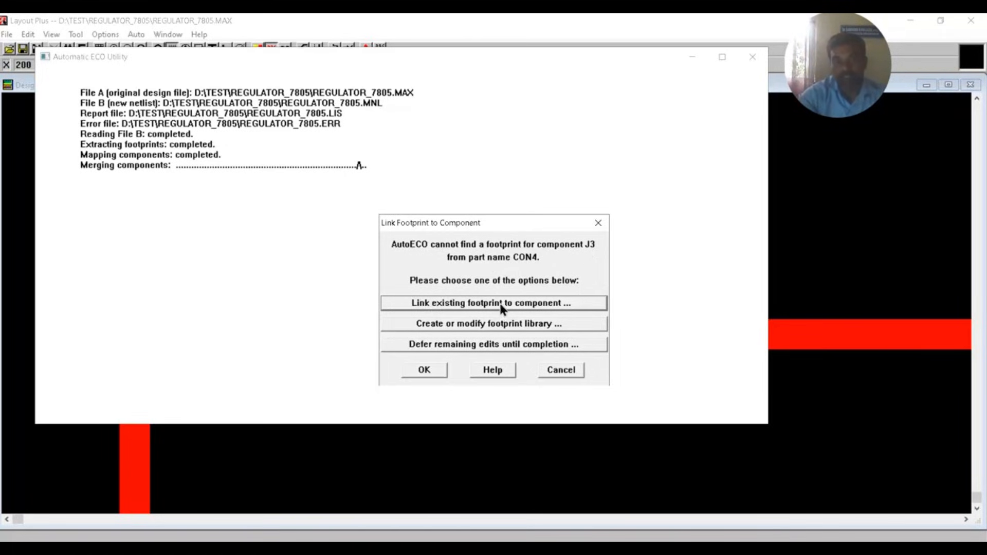
Link connector J3 (CON4) to the SIP library's SIP/TM/L.400/4 footprint to finish the import.
click(529, 306)
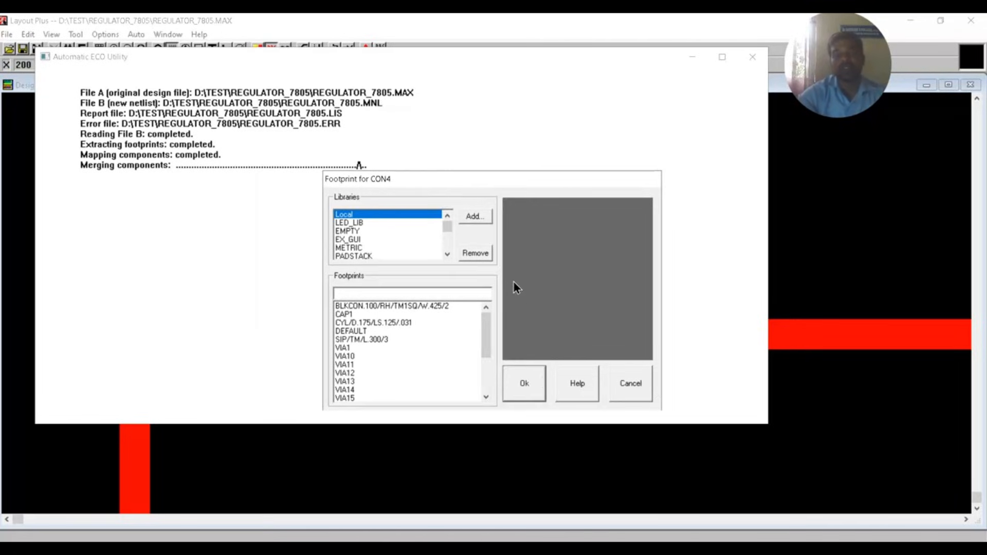
click(349, 243)
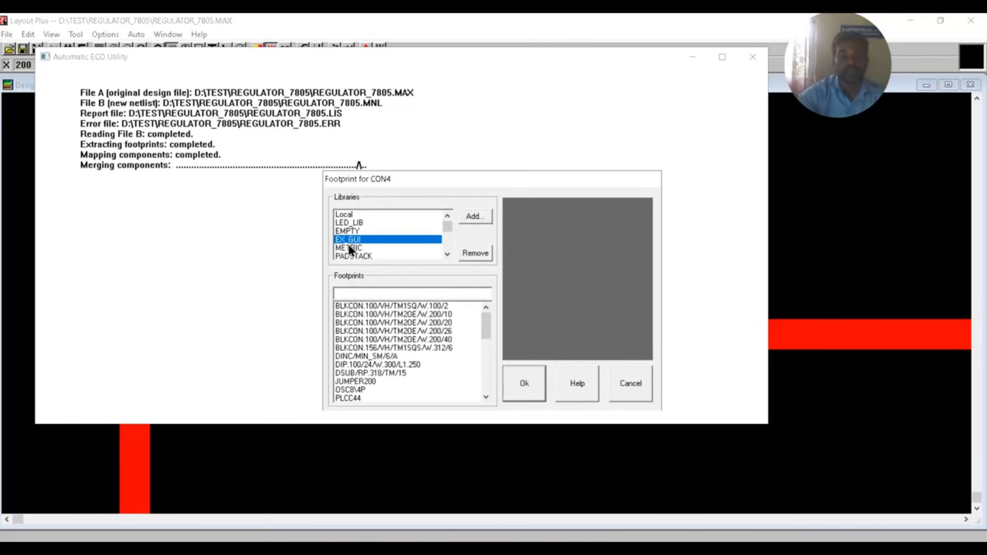
scroll(349, 249, down, 3)
click(349, 249)
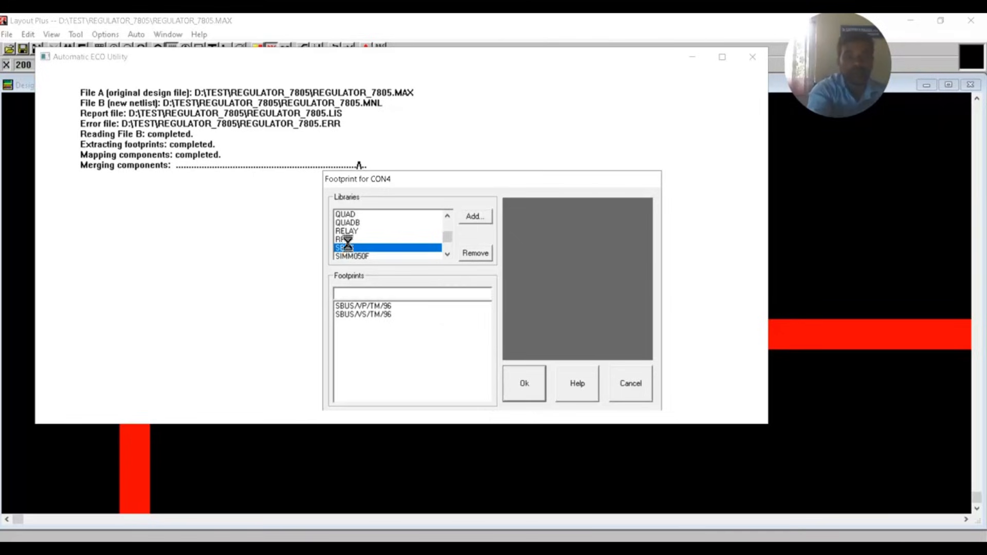
key(Down)
key(Down)
key(Down)
key(Down)
key(Down)
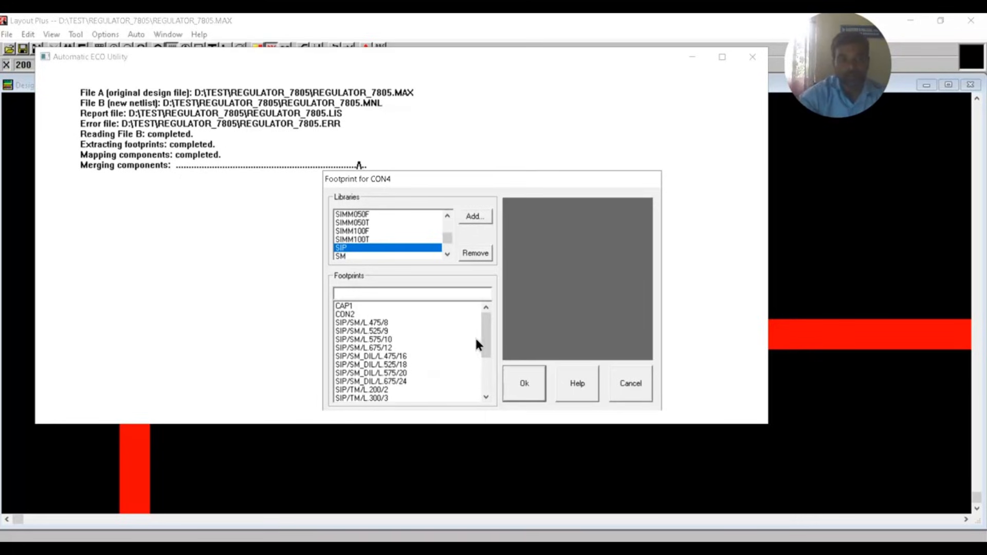
drag(483, 334, 486, 353)
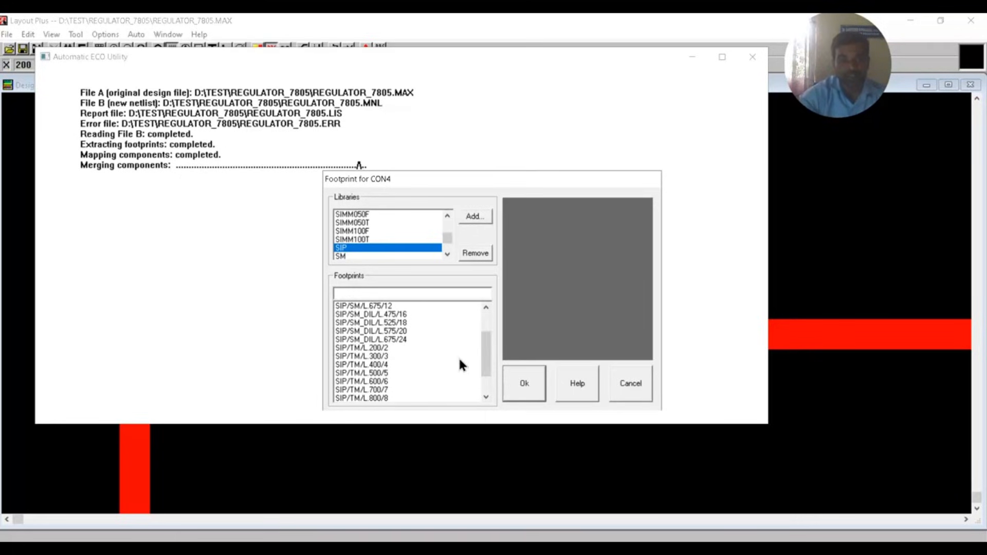
click(374, 365)
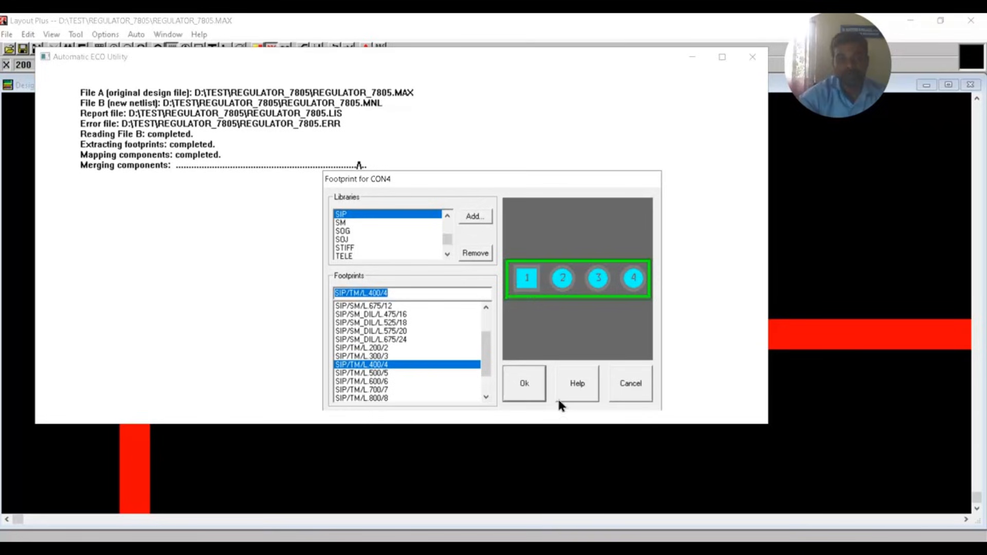
click(523, 384)
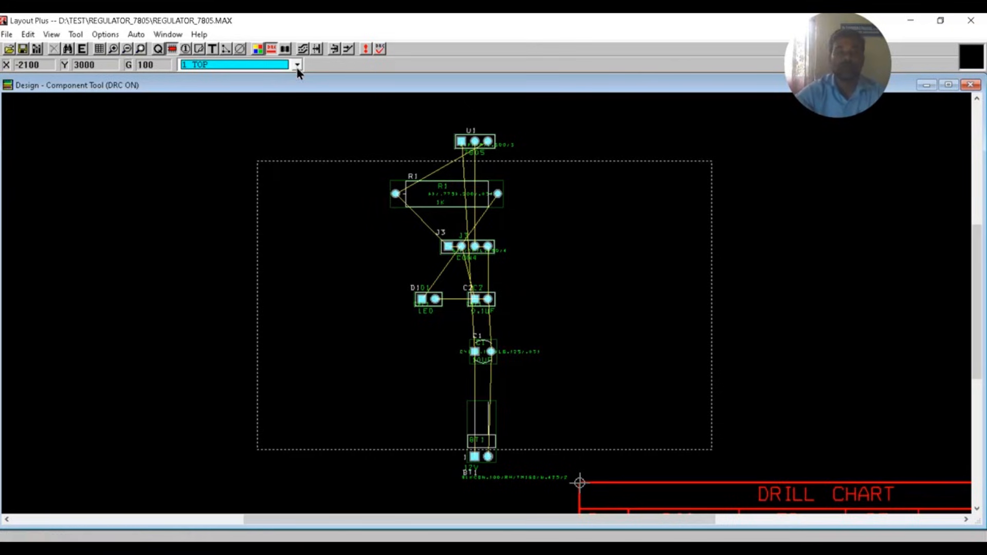
Inspect the parts close up, then fit the board and box-select all seven components.
click(141, 49)
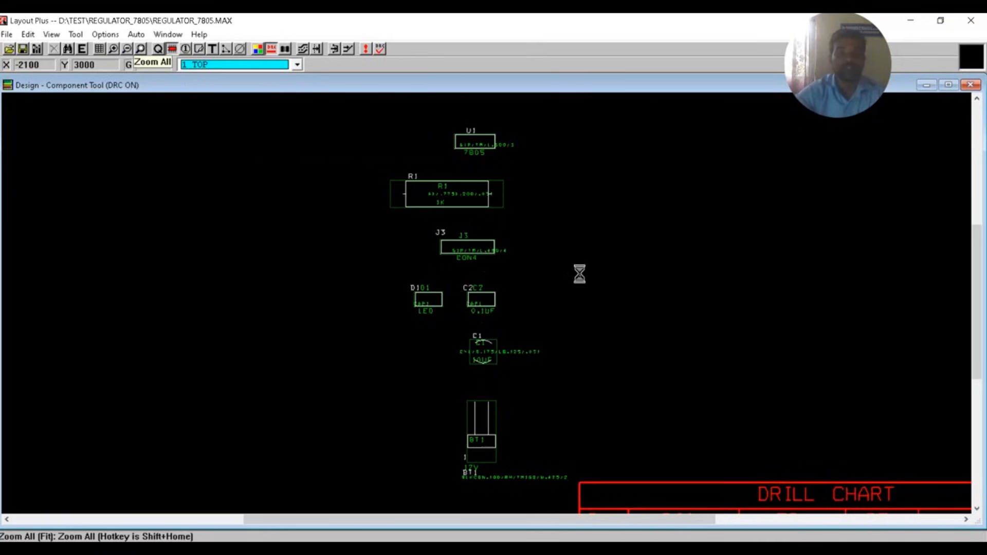
click(112, 49)
click(711, 352)
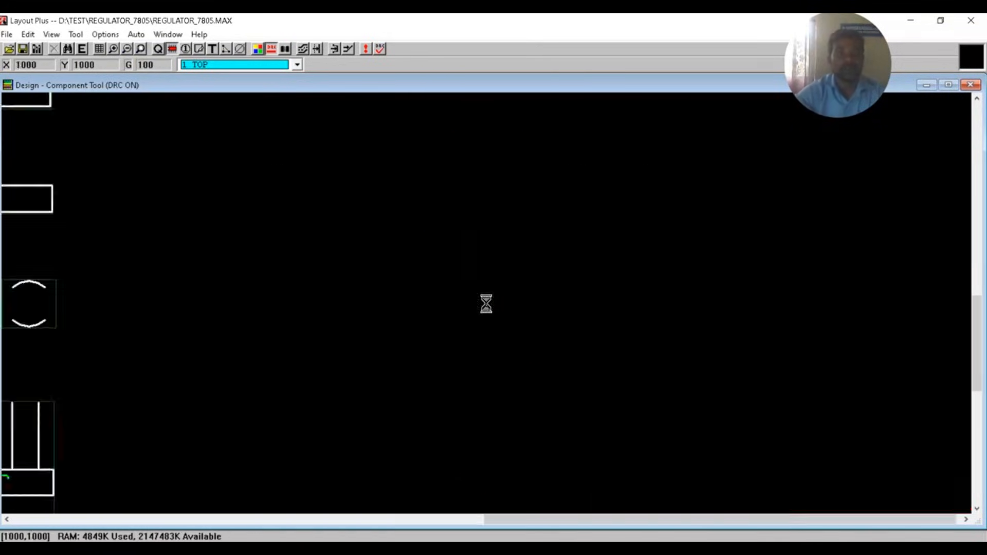
drag(558, 516, 194, 520)
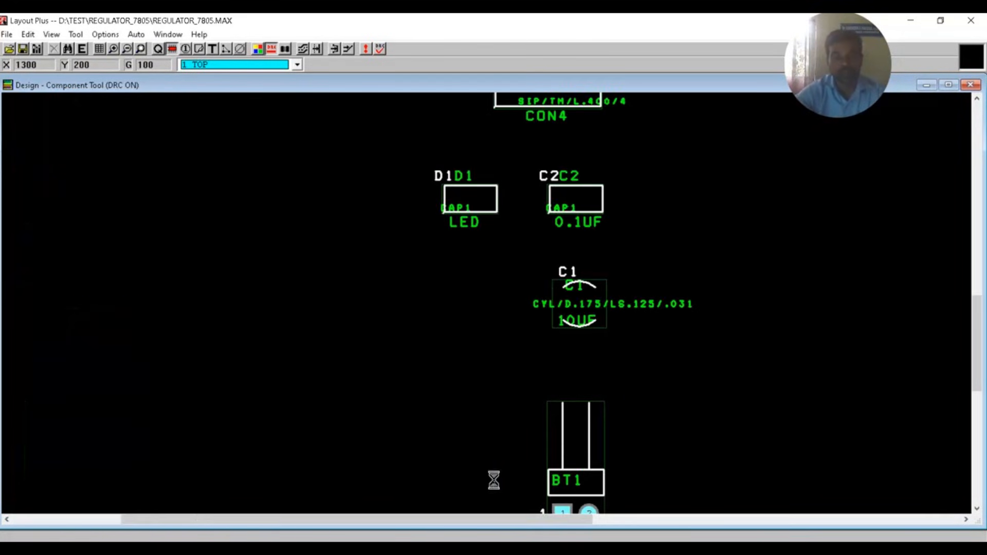
drag(976, 362, 966, 289)
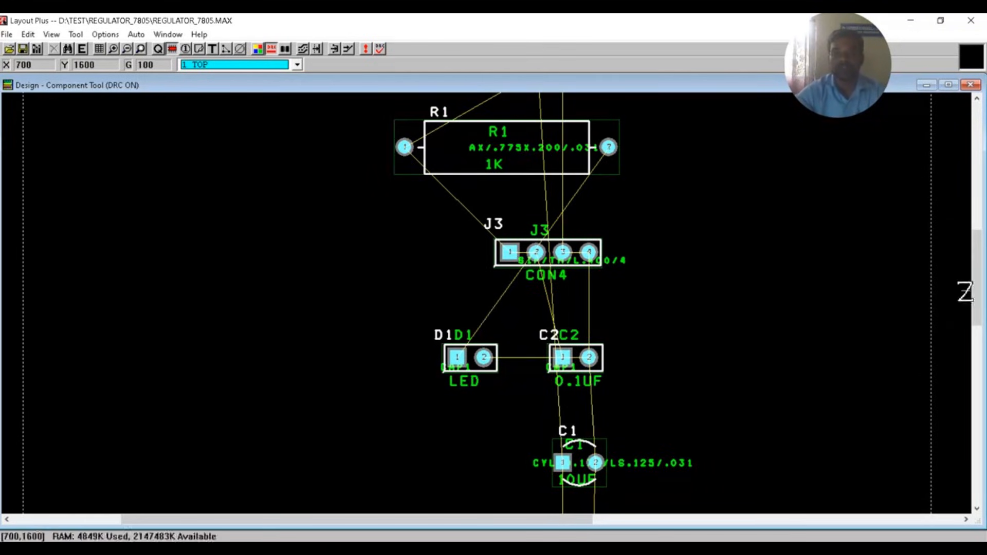
drag(976, 293, 972, 206)
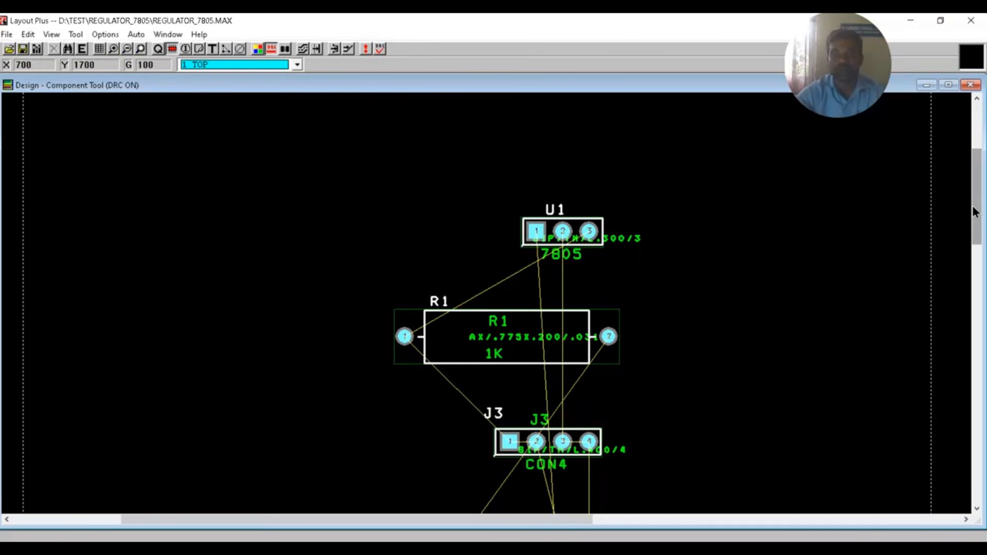
drag(975, 211, 982, 443)
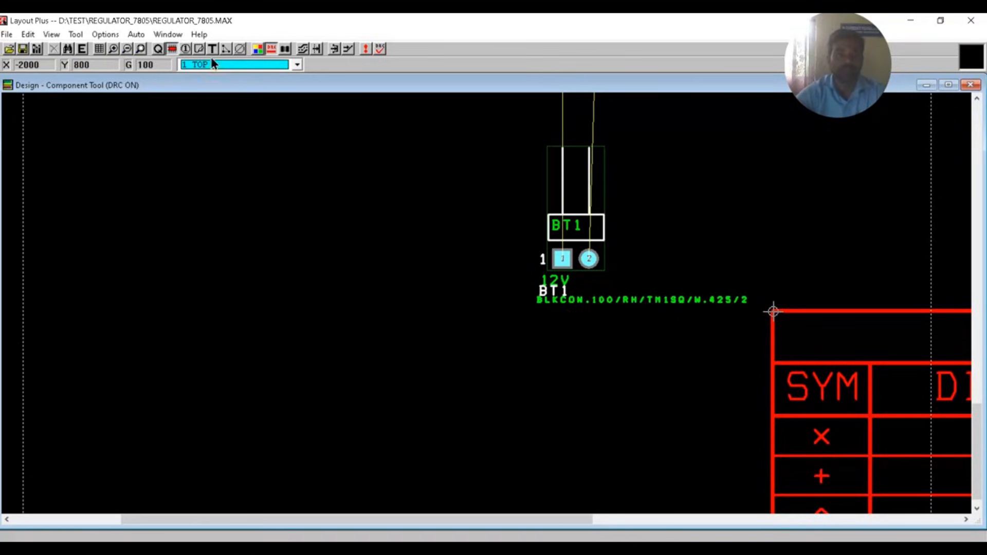
click(140, 51)
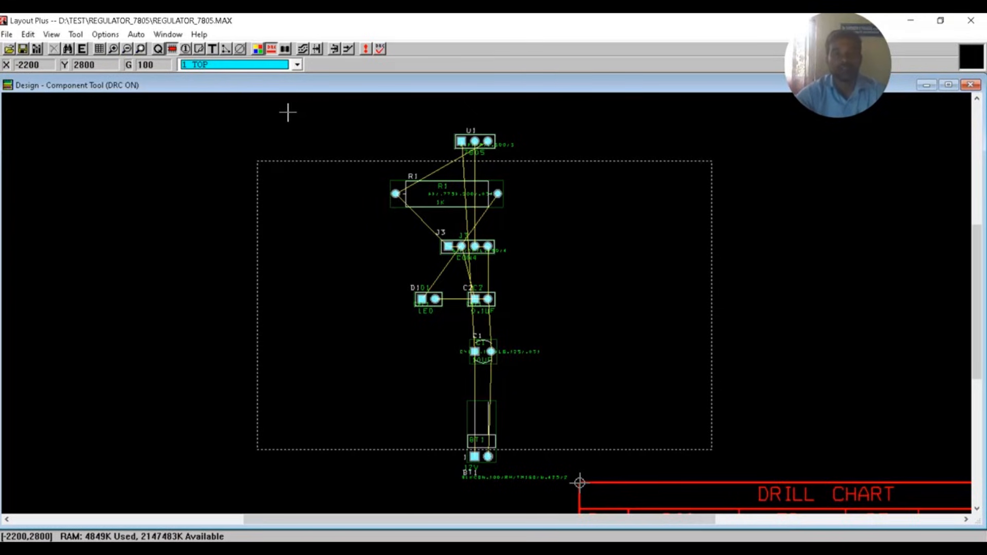
drag(304, 116, 567, 486)
Move the selected group to the board's right edge, then pick up regulator U1.
click(476, 308)
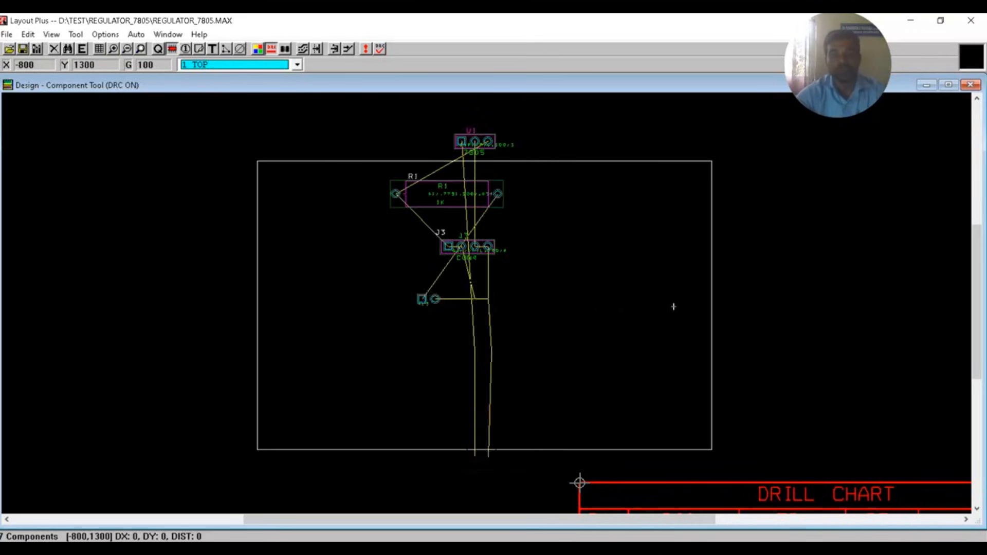
click(703, 294)
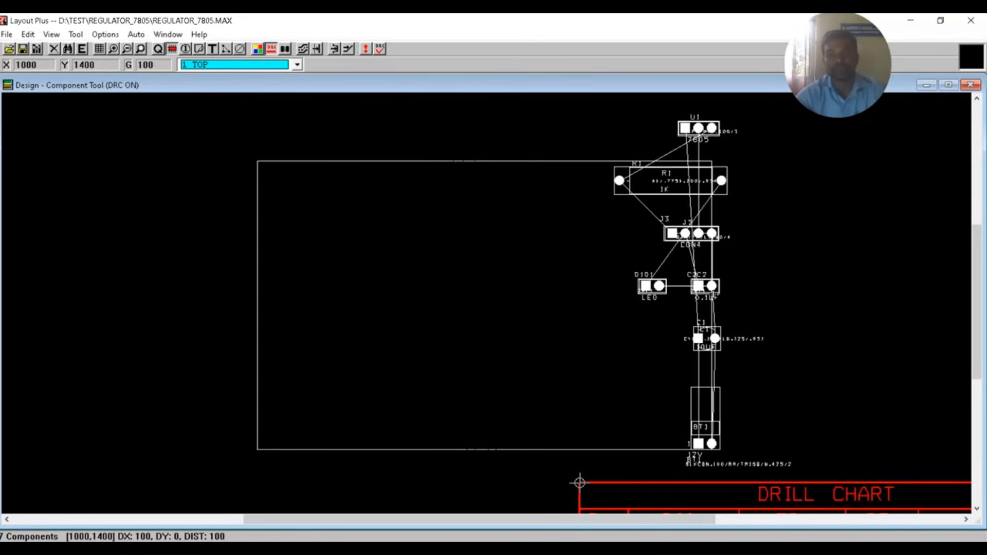
click(795, 303)
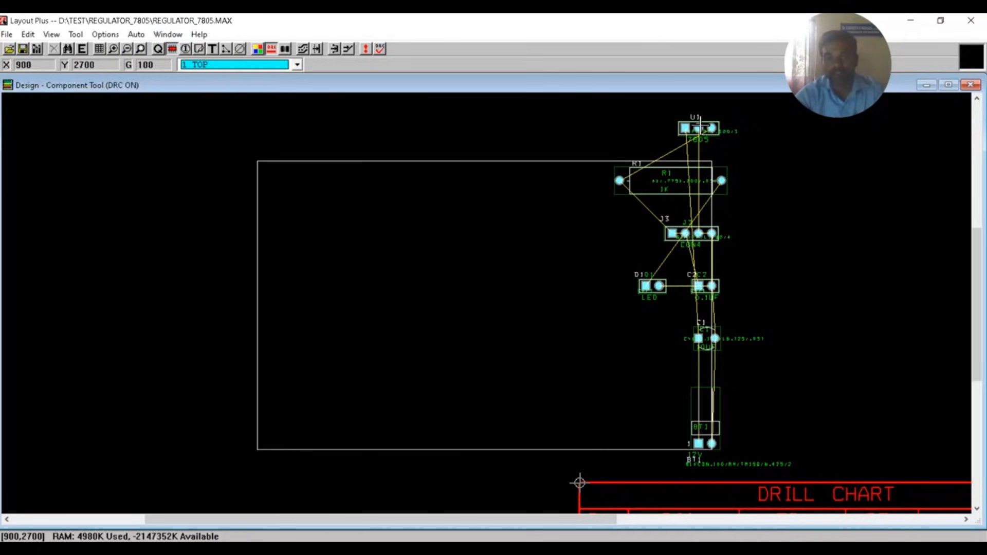
click(699, 125)
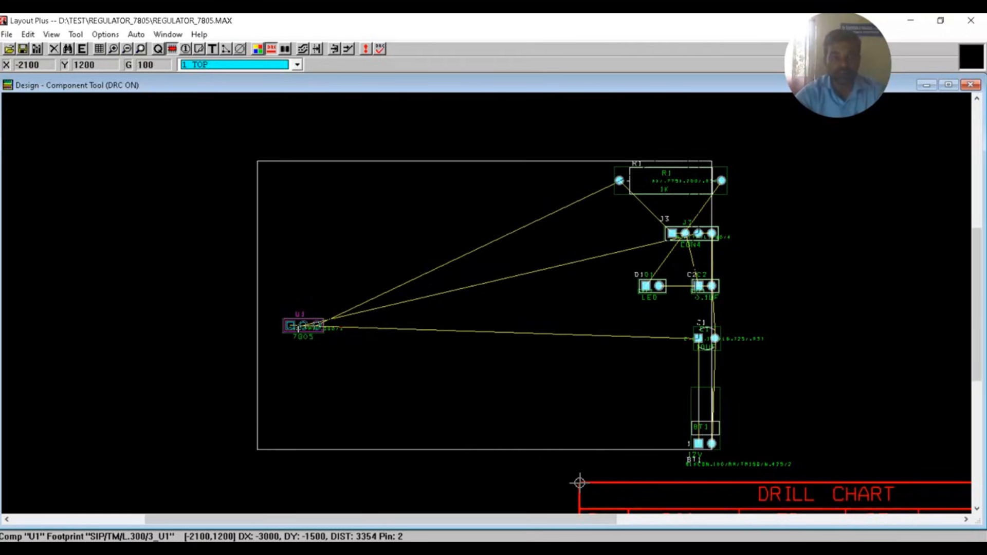
Rotate U1 90 degrees, place it, and browse its footprints in the TO library.
key(r)
double_click(304, 329)
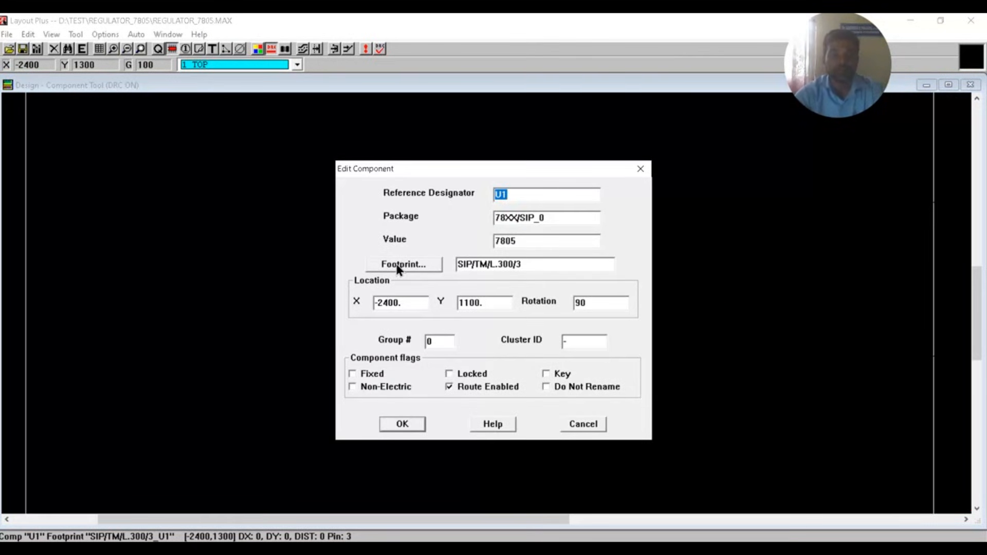
click(397, 265)
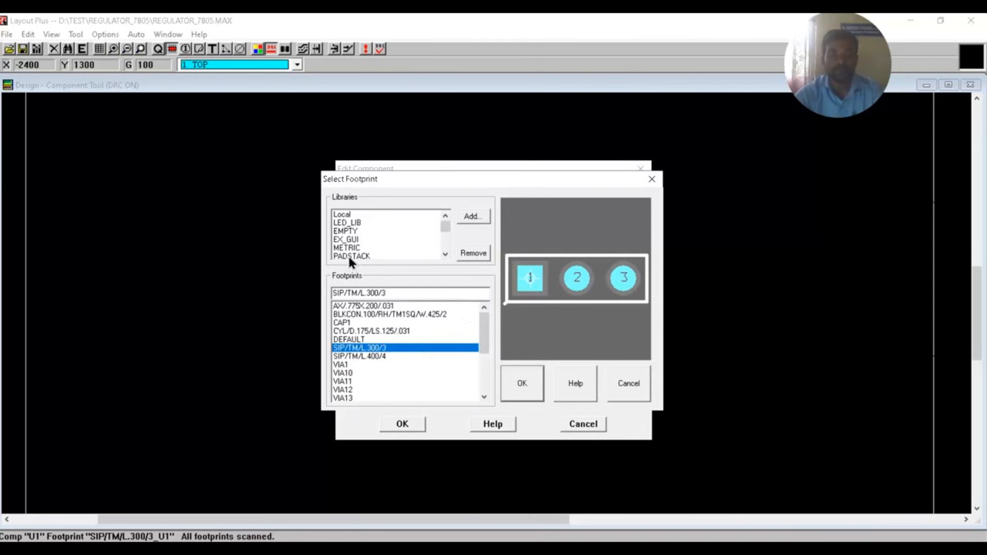
click(344, 242)
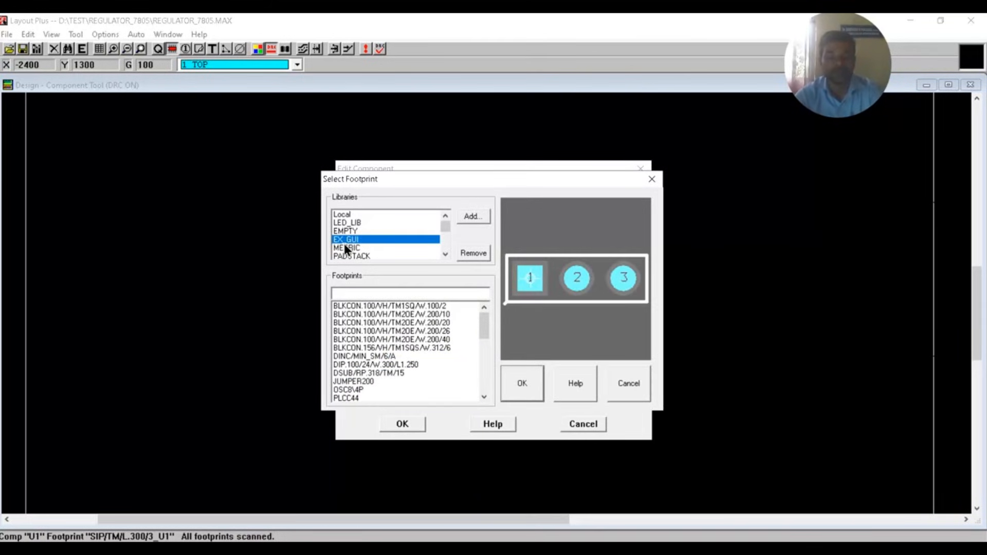
key(Down)
key(Down)
key(Down)
key(Down)
key(Down)
key(Down)
key(Down)
key(Down)
key(Down)
key(Down)
key(Down)
key(Down)
key(Down)
key(Down)
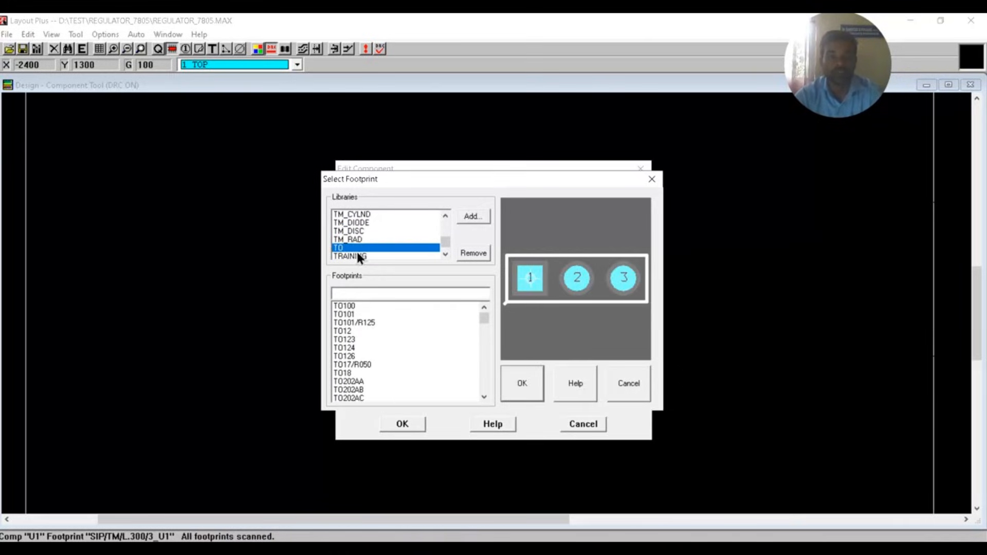
click(350, 307)
click(351, 310)
Give U1 the TO202AB footprint and drag it further left on the board.
key(Down)
key(Down)
key(Down)
key(Down)
key(Down)
key(Down)
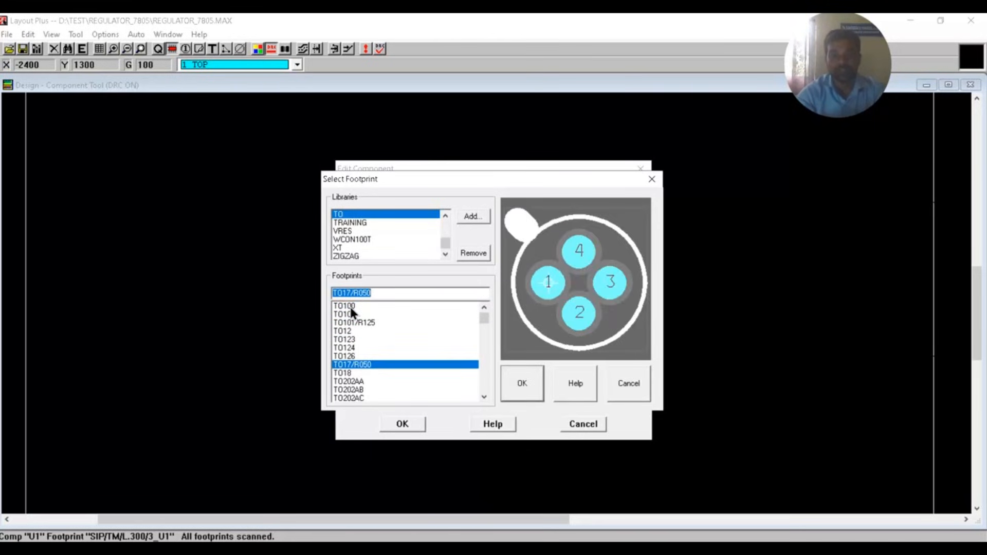
key(Down)
key(Down)
key(Down)
key(Down)
key(Down)
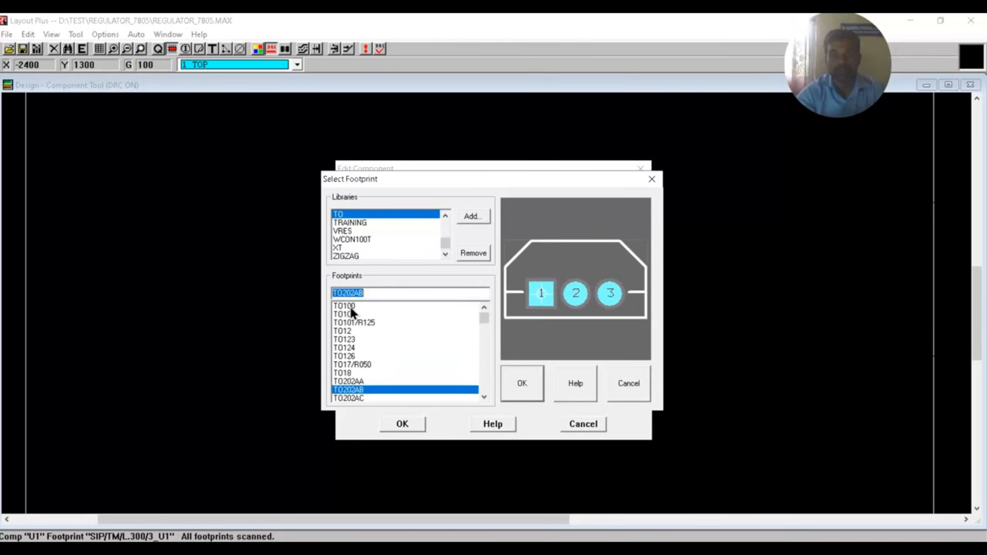
key(Up)
key(Up)
key(Up)
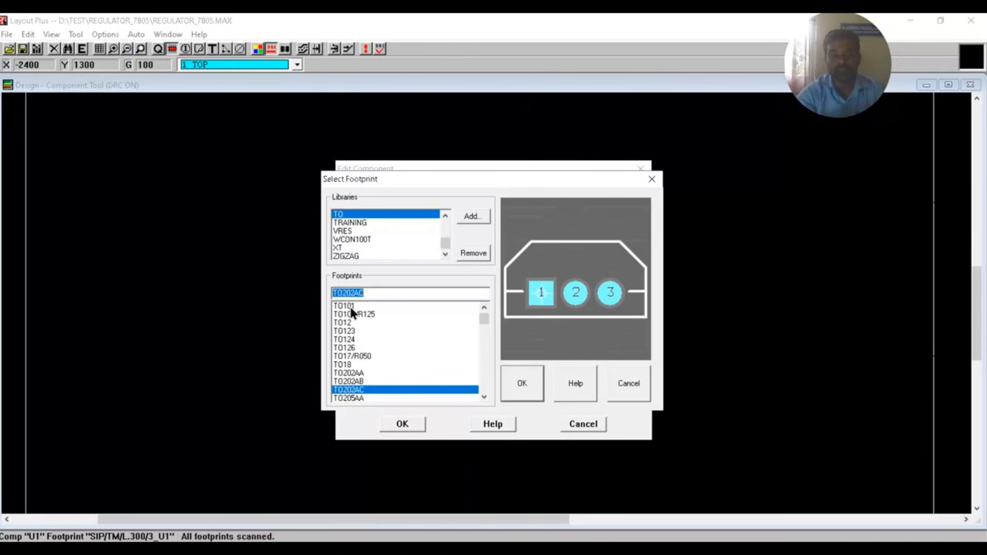
key(Down)
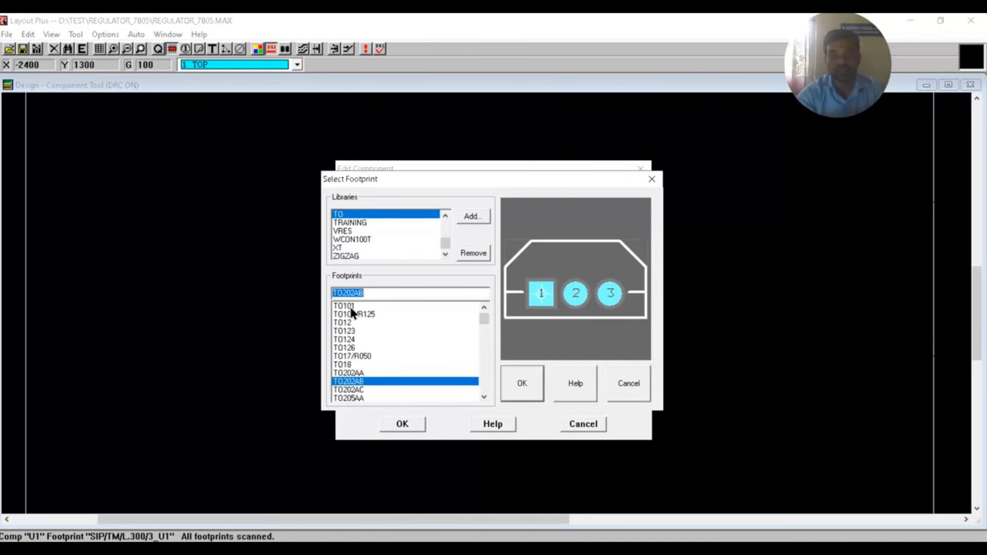
click(522, 383)
click(402, 423)
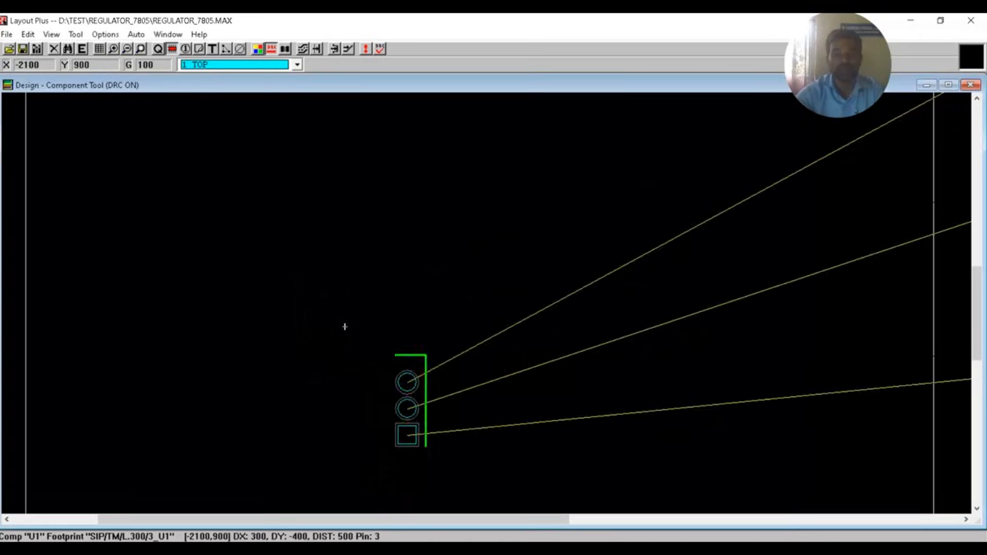
drag(344, 327, 122, 288)
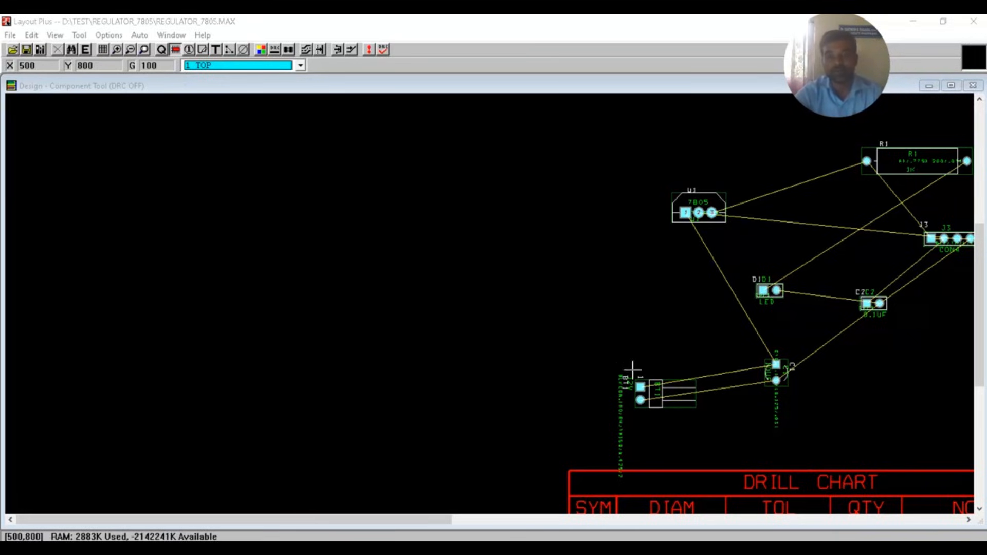
Move the battery connector BT1 to the far left of the board.
drag(647, 386, 155, 270)
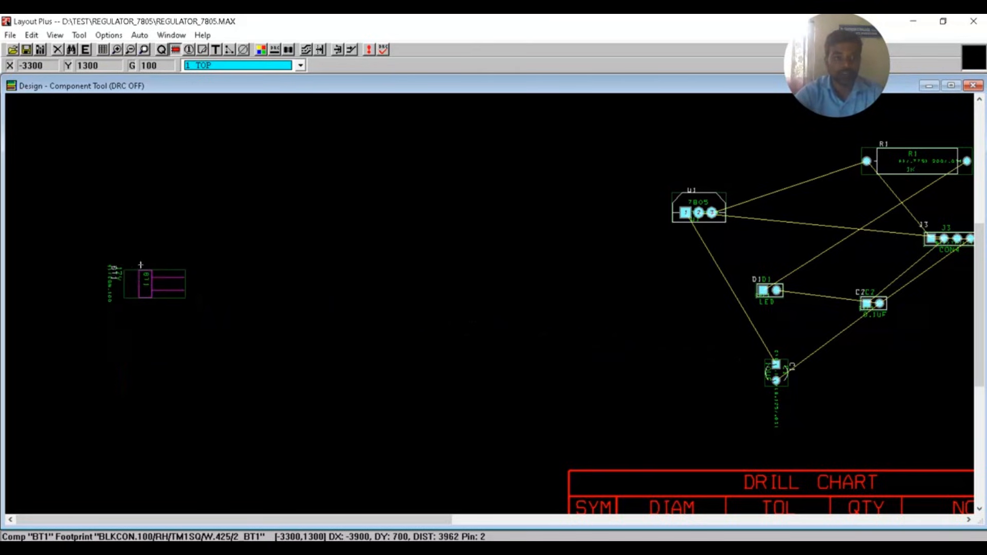
click(137, 249)
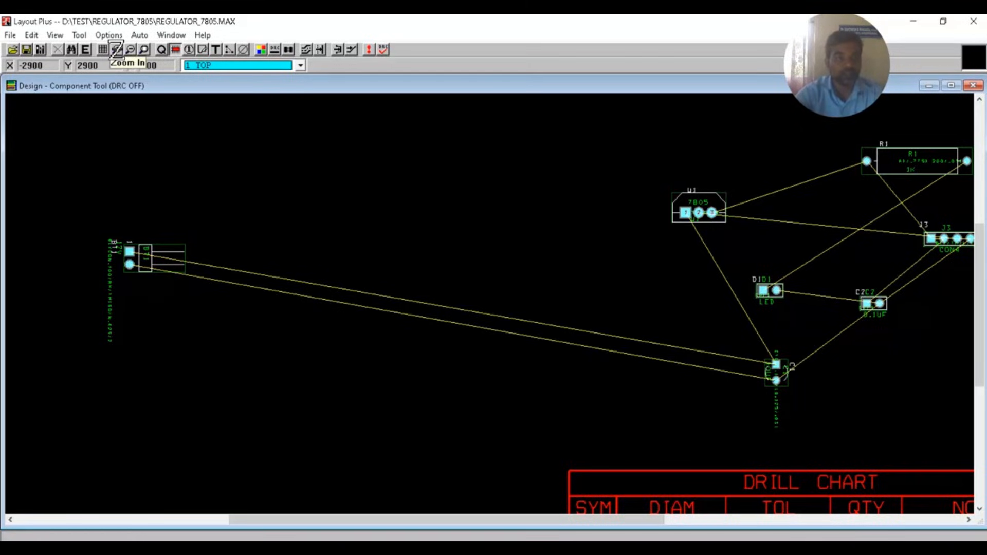
click(117, 49)
click(248, 211)
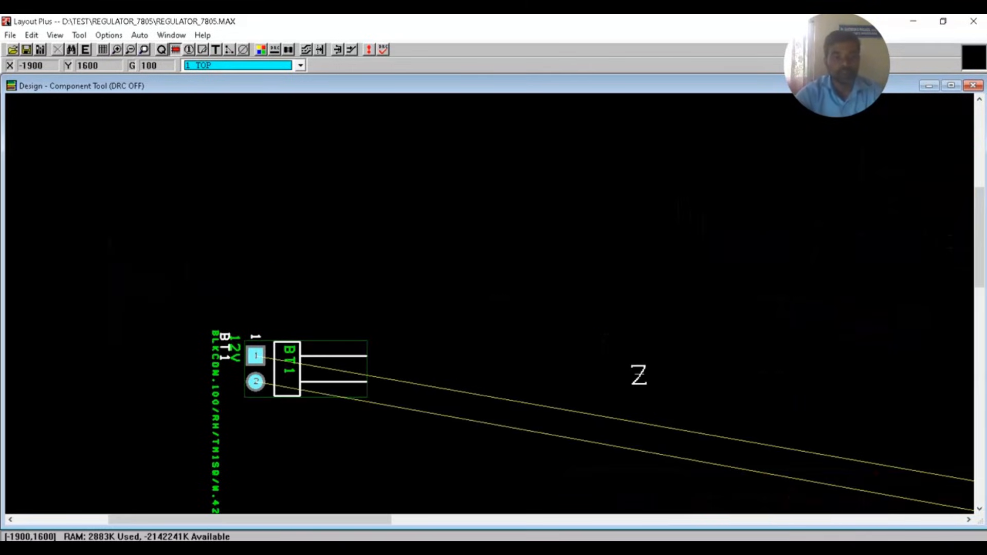
click(144, 50)
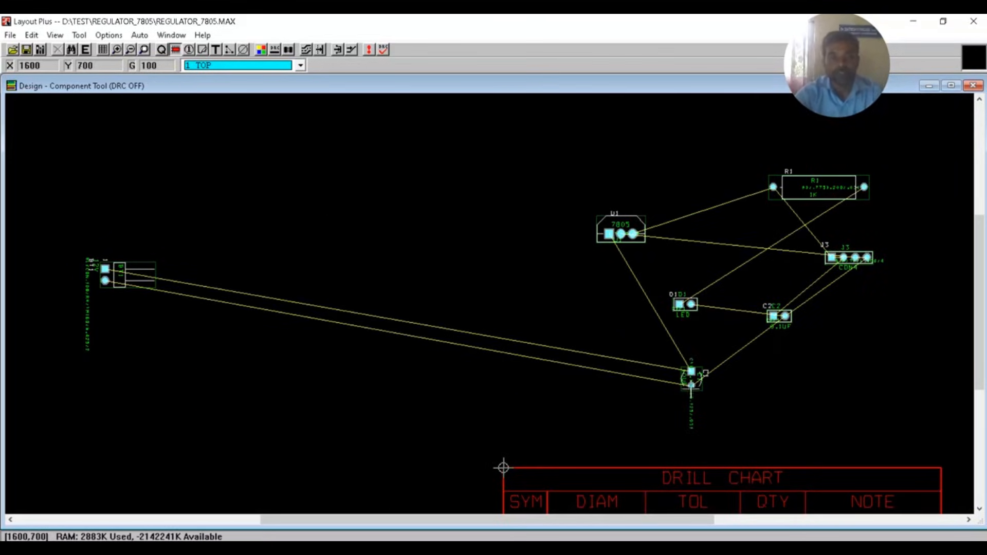
Place capacitor C1 and regulator U1 beside BT1, with U1 level with C1's pad.
click(692, 377)
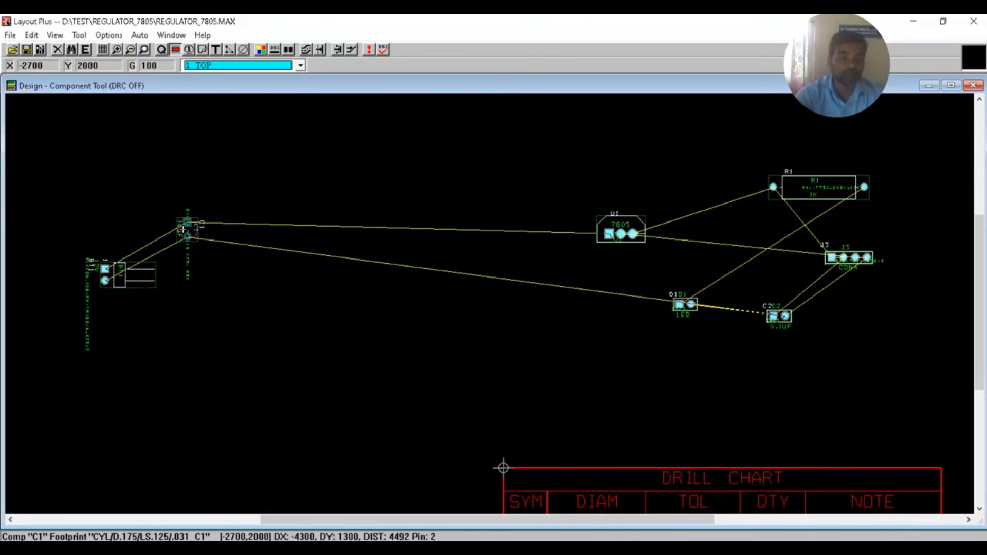
click(183, 229)
click(621, 225)
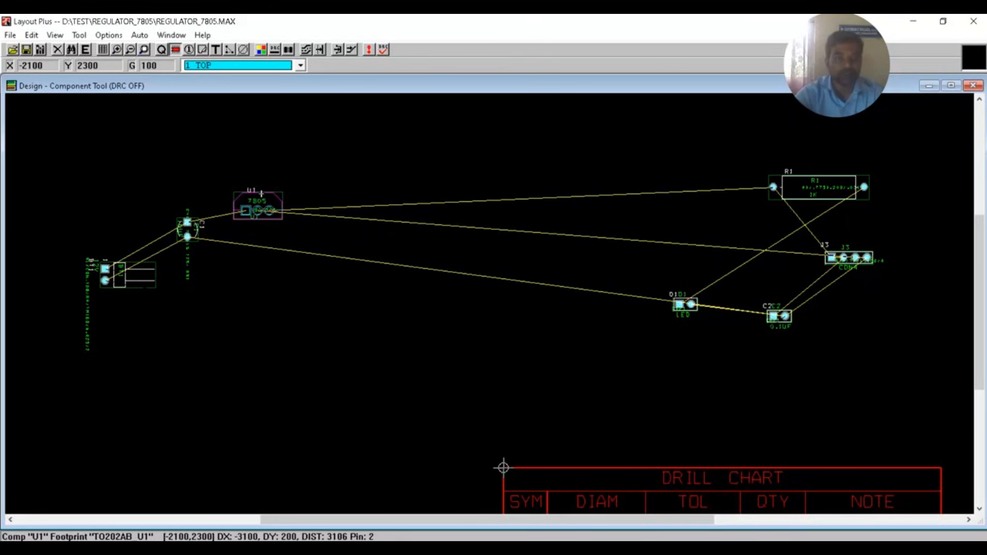
click(261, 193)
click(190, 224)
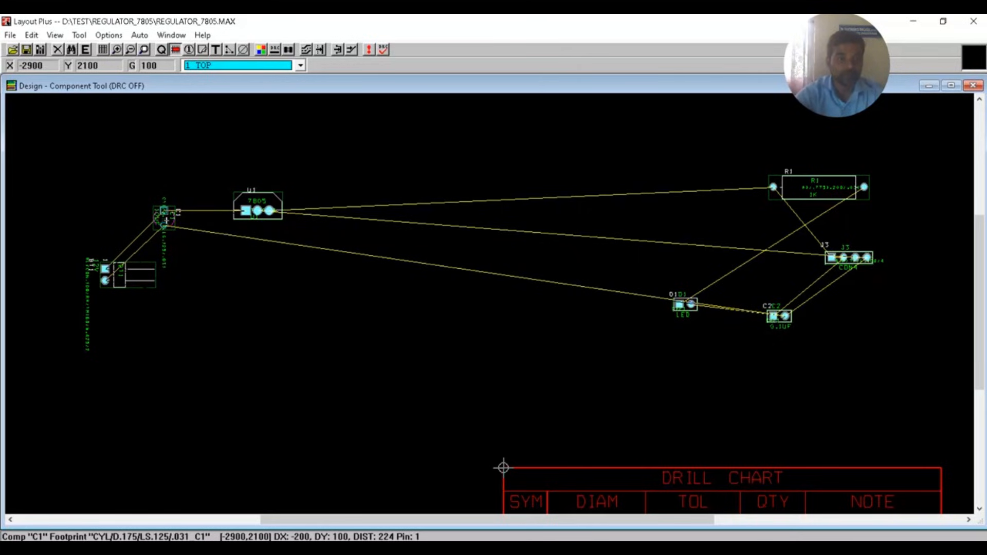
click(164, 225)
click(253, 216)
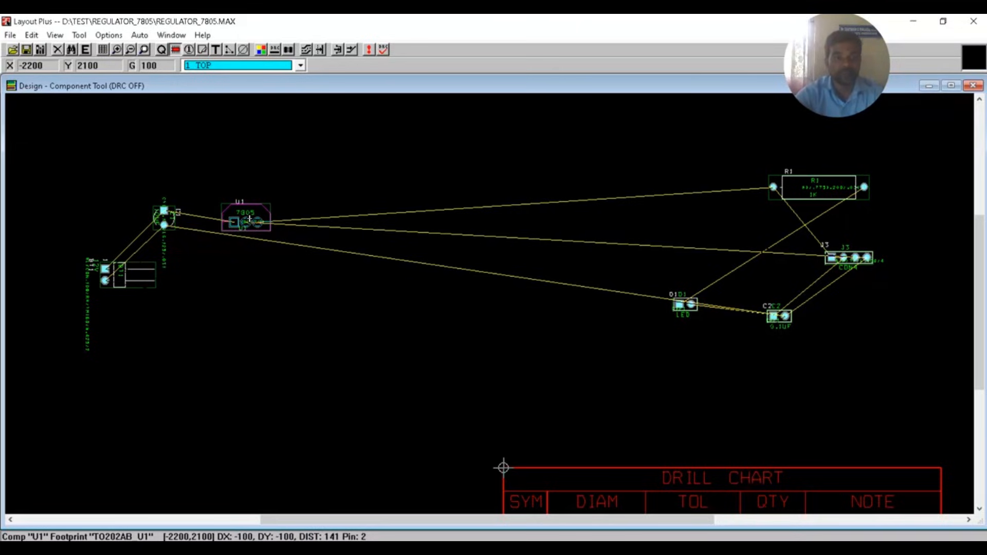
click(249, 210)
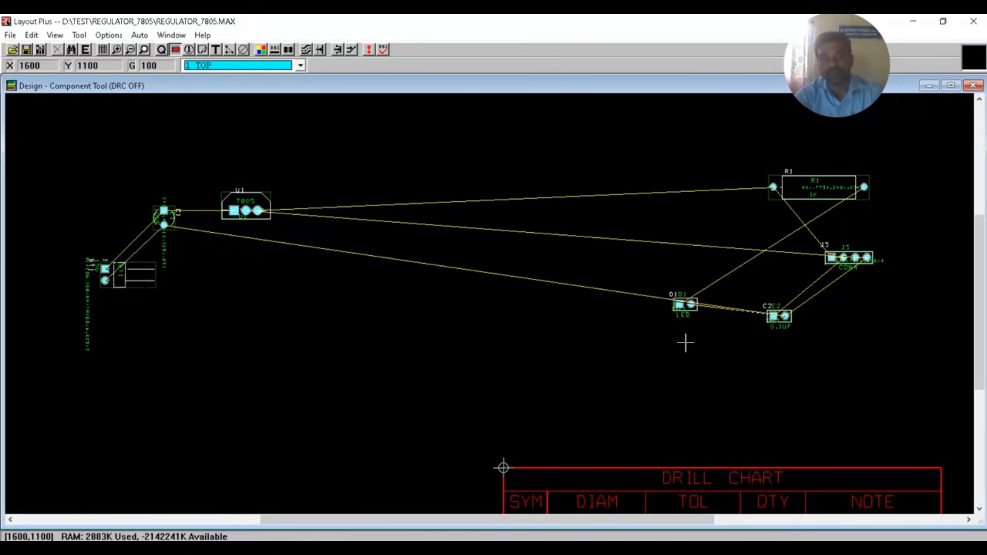
Rotate capacitor C2 and set it below-right of C1, then pick up resistor R1.
click(770, 317)
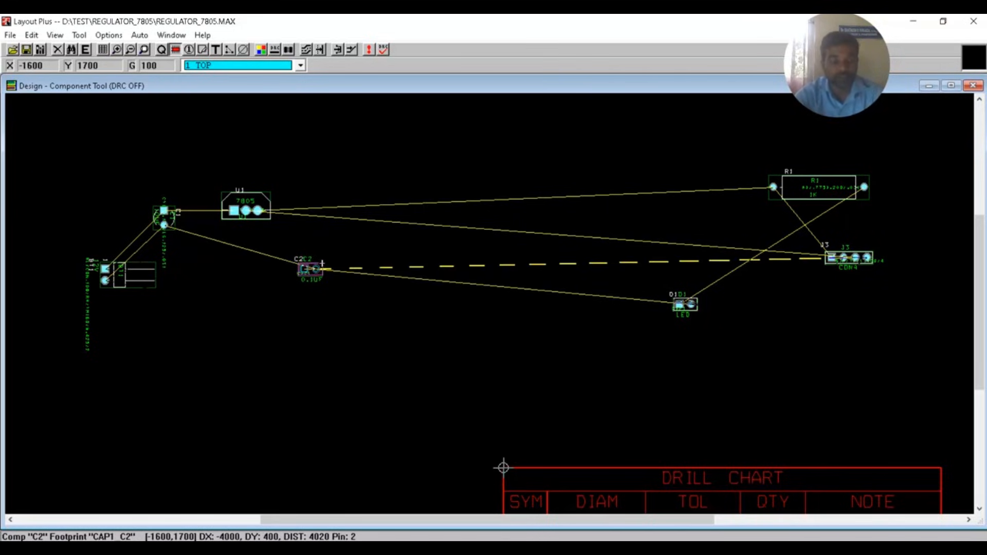
key(r)
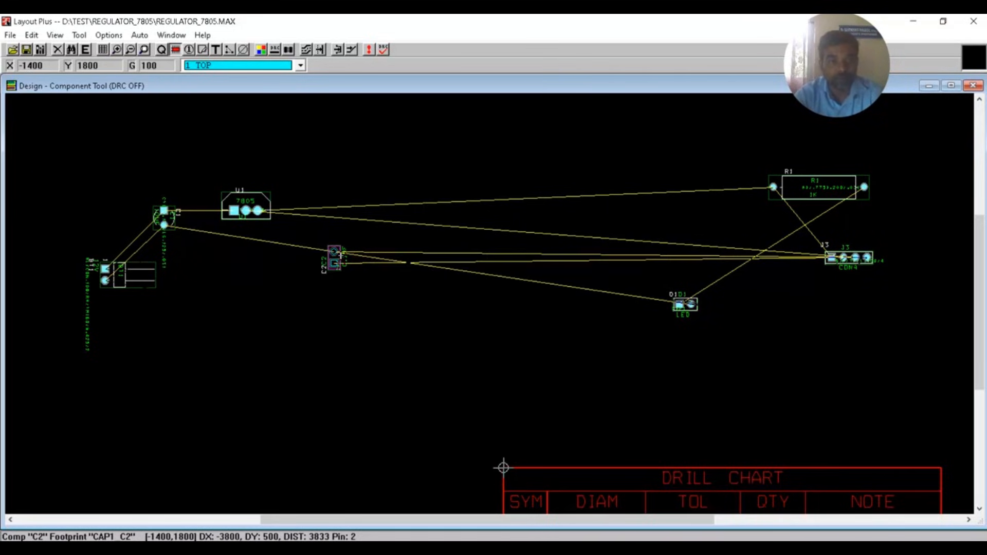
key(r)
key(r)
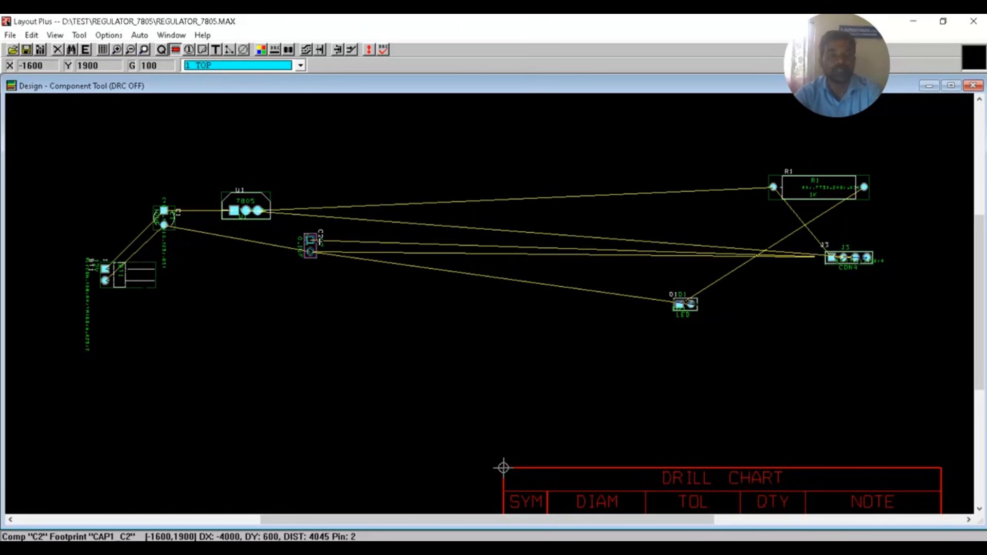
click(319, 240)
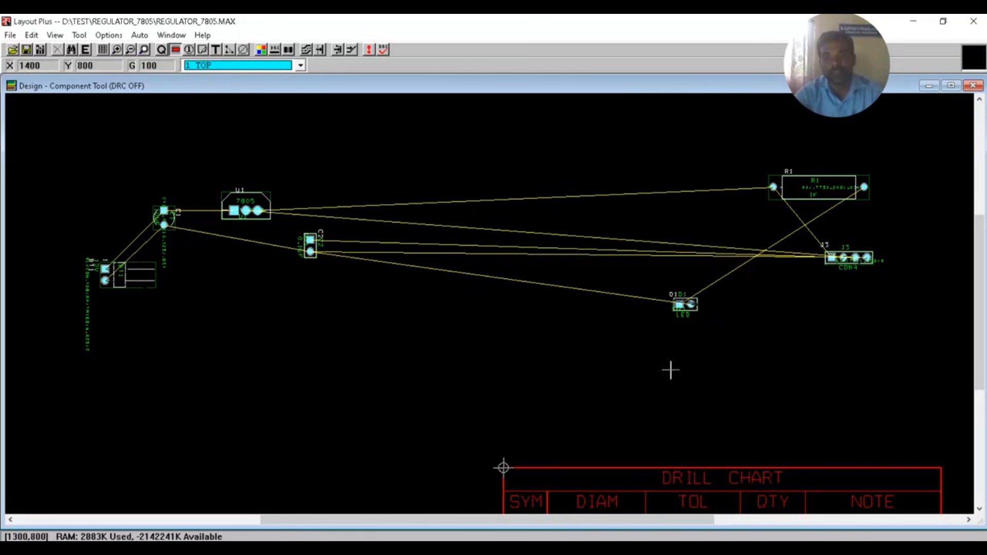
click(808, 189)
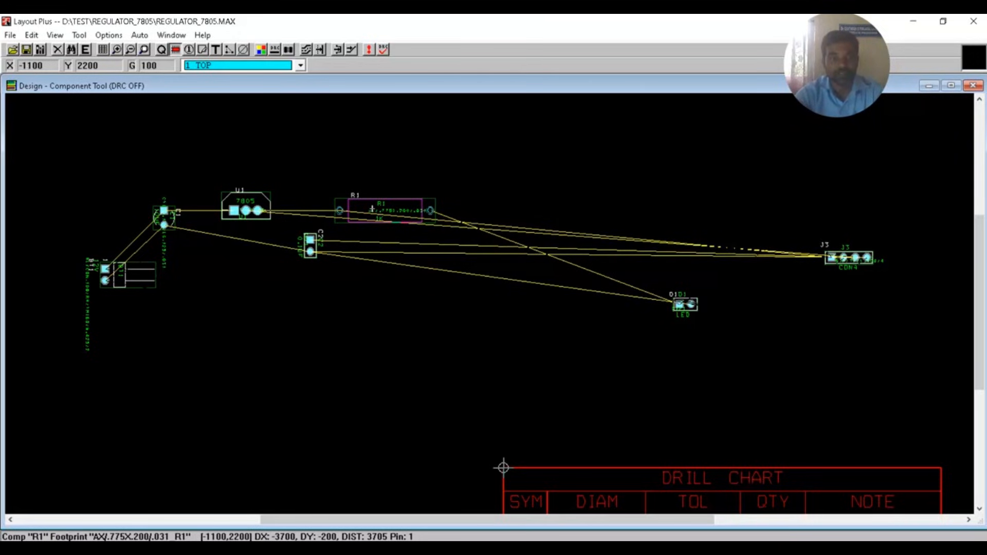
Drop R1 beside U1, place D1 below R1, and nudge C2 upward.
click(372, 209)
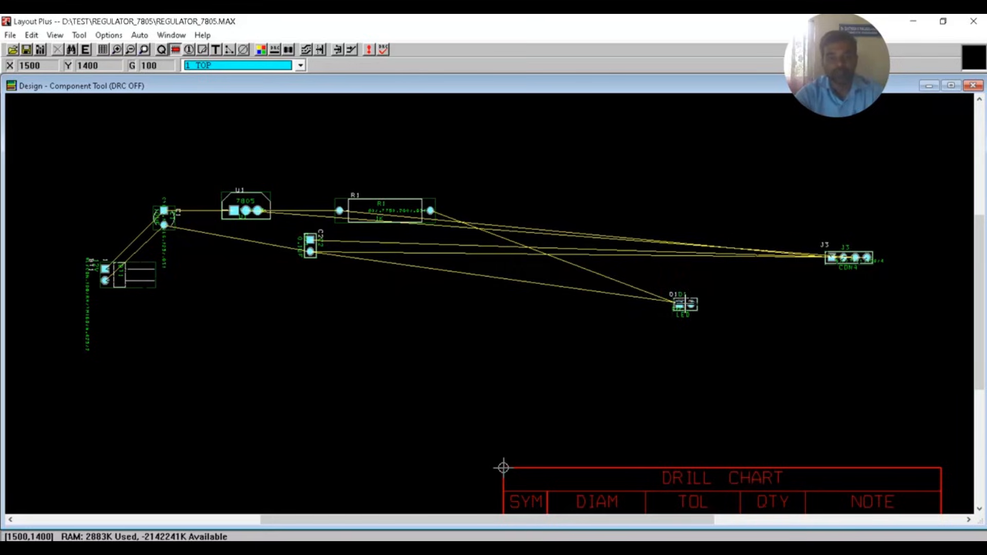
click(685, 303)
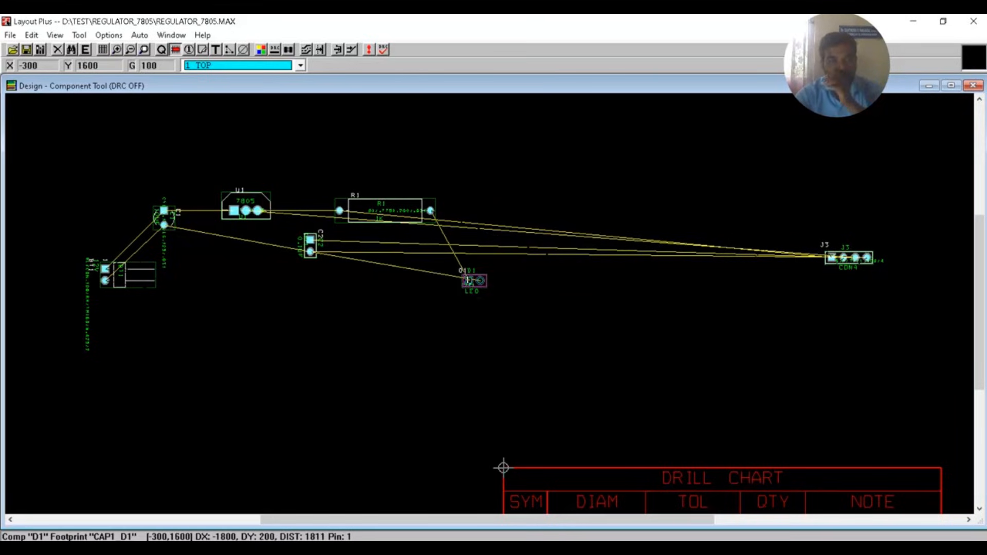
click(403, 302)
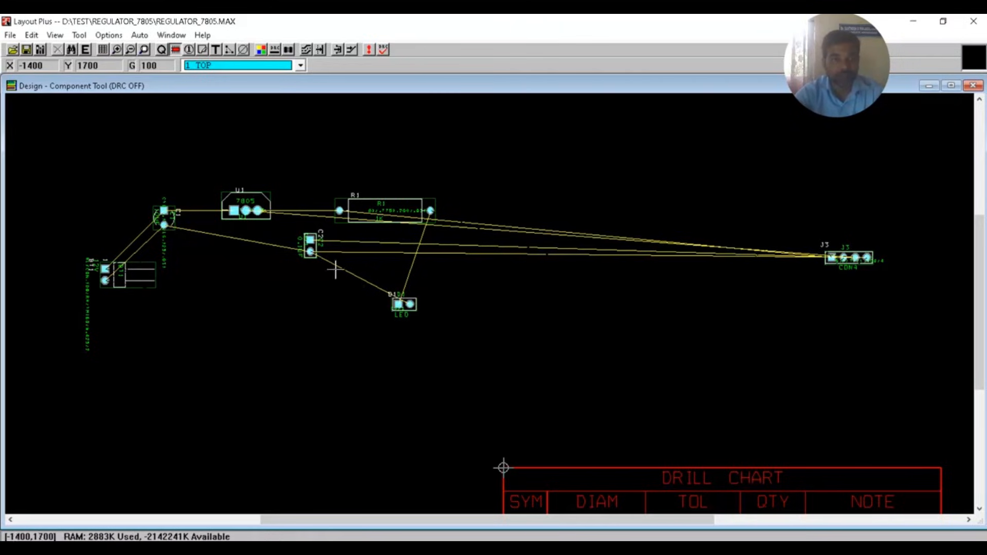
click(310, 240)
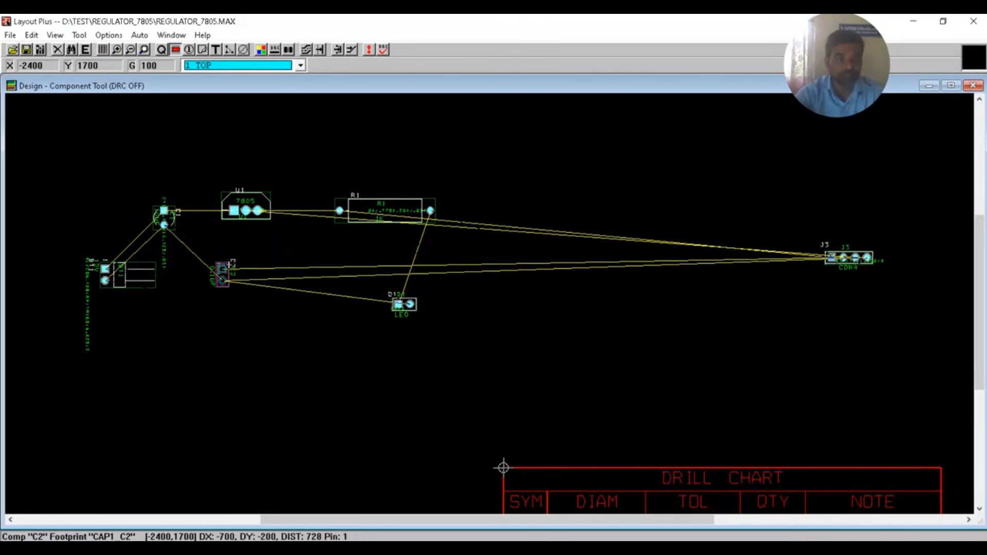
click(304, 255)
Stand R1 and D1 vertically, with D1 placed below C2.
click(377, 218)
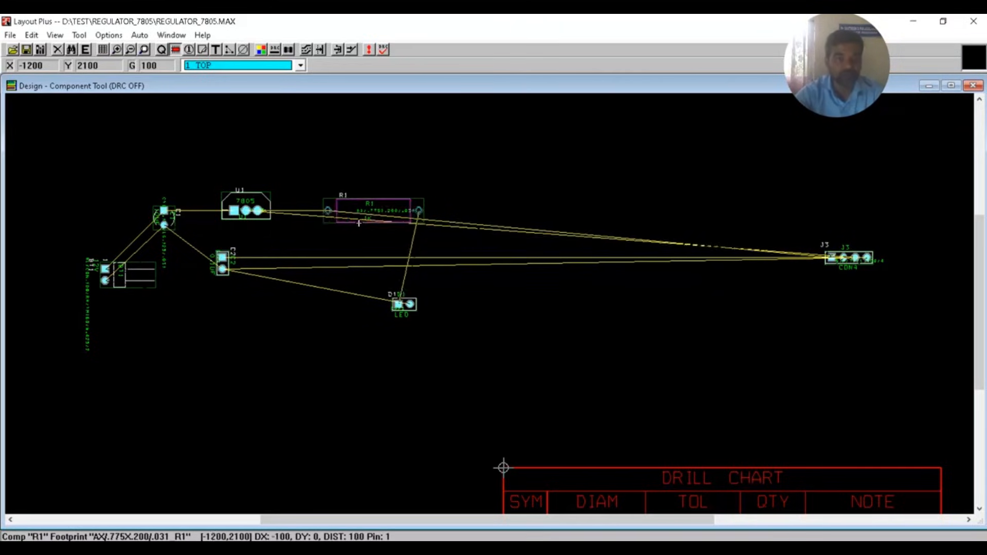
key(r)
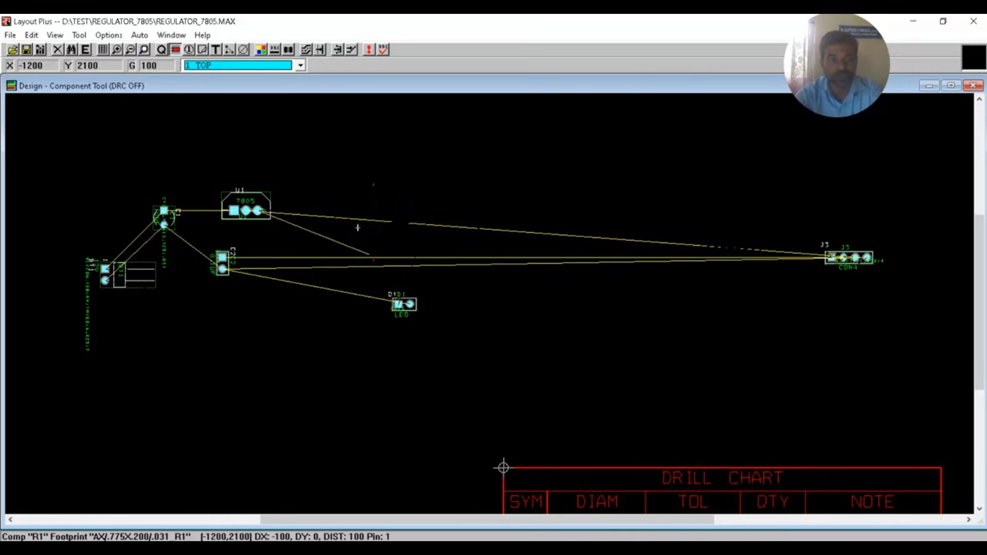
key(r)
key(r)
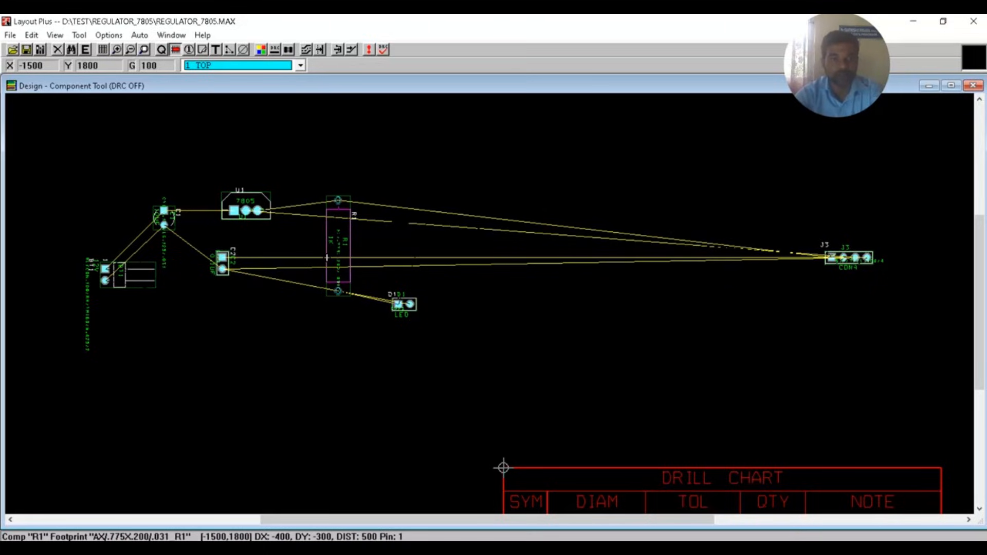
click(332, 268)
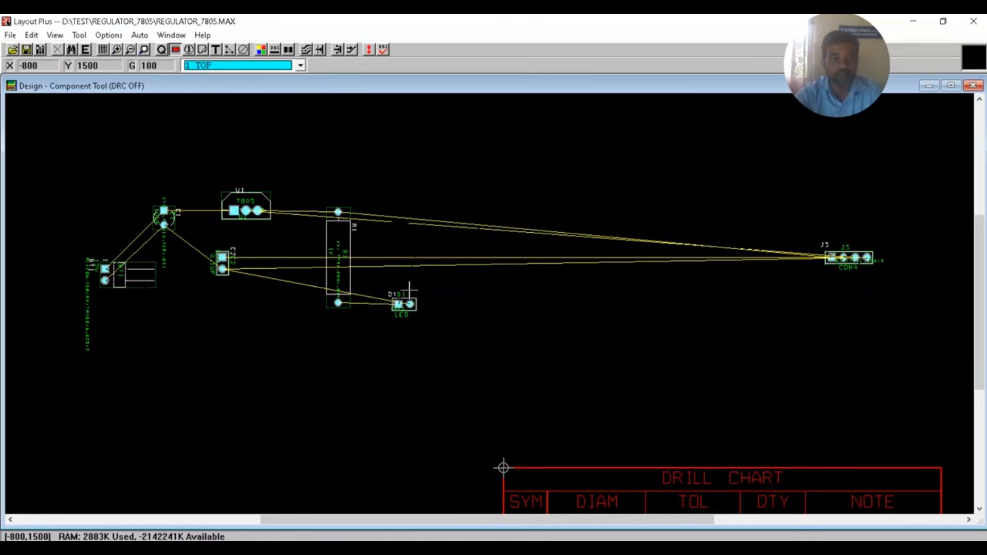
click(398, 304)
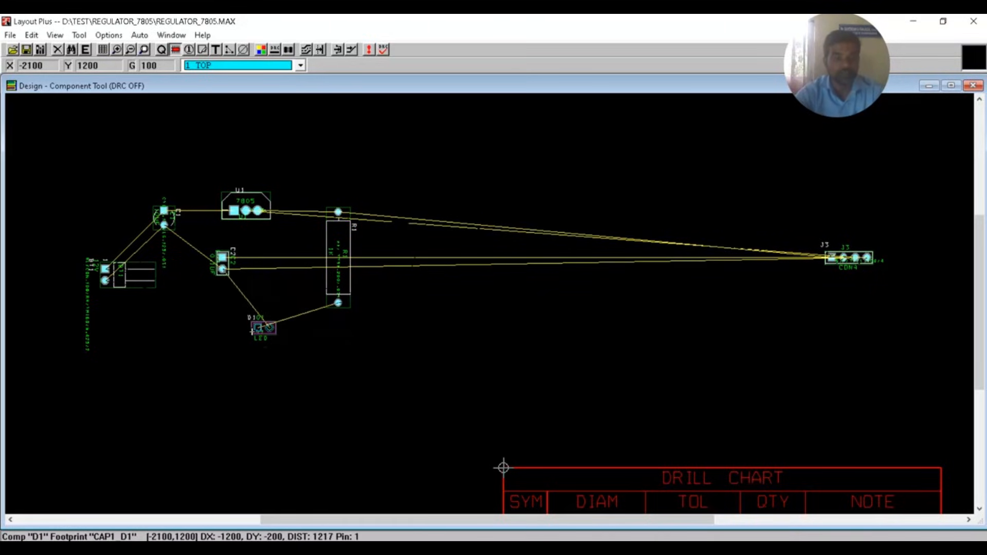
key(r)
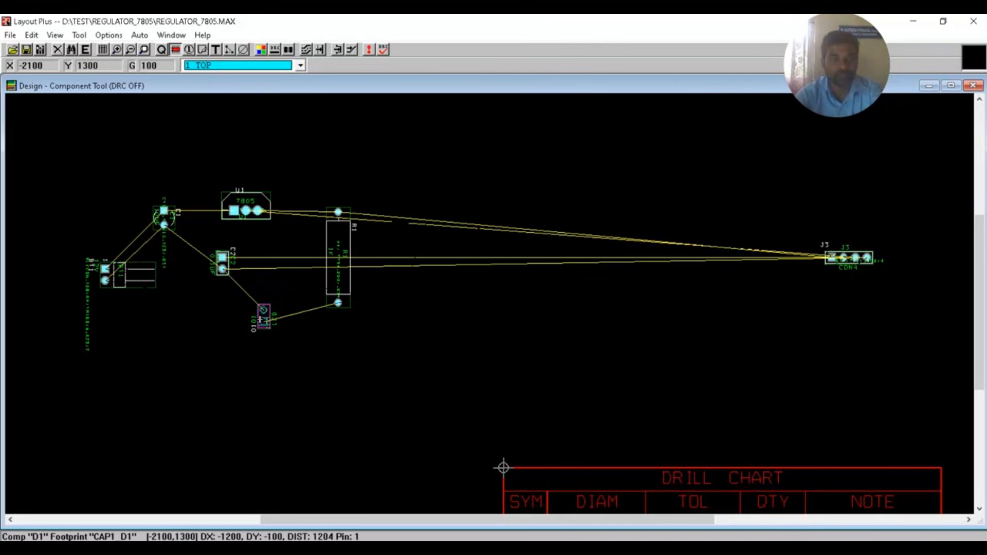
click(261, 319)
Rotate connector J3 upright and place it just right of R1.
click(855, 257)
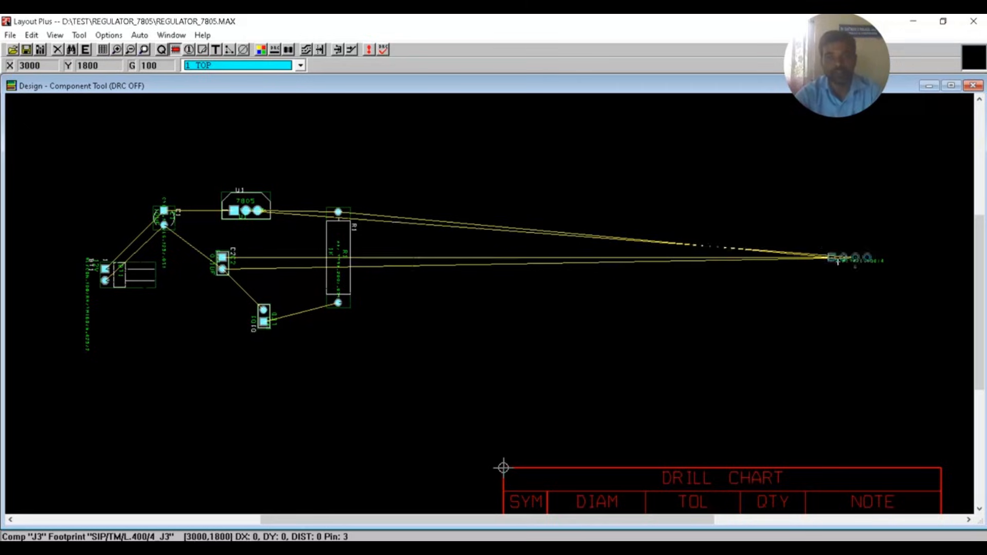
key(r)
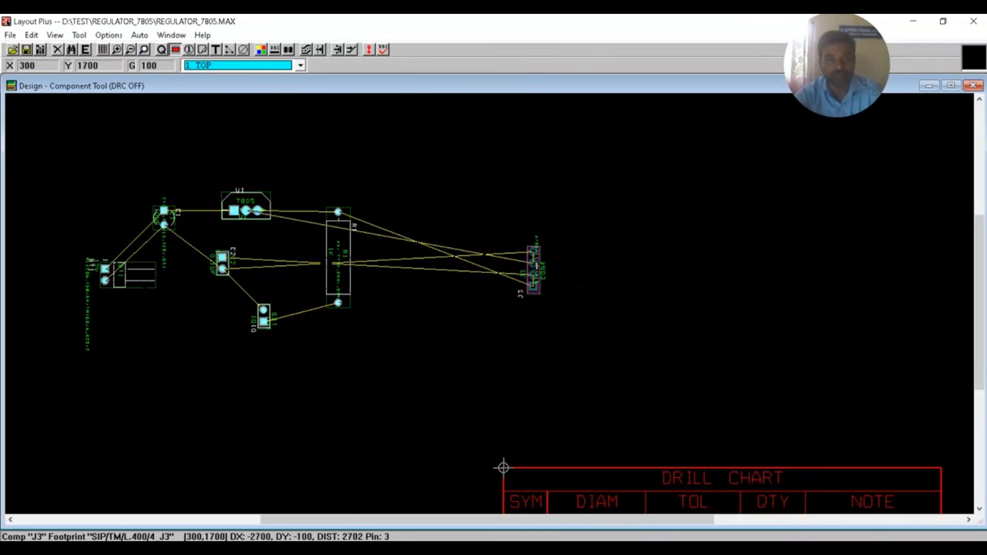
key(r)
key(r)
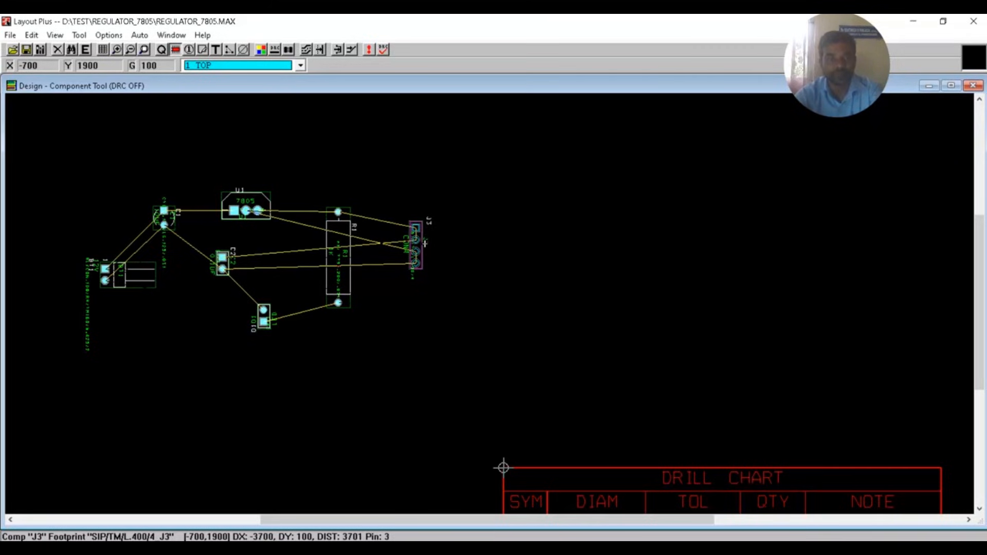
click(425, 243)
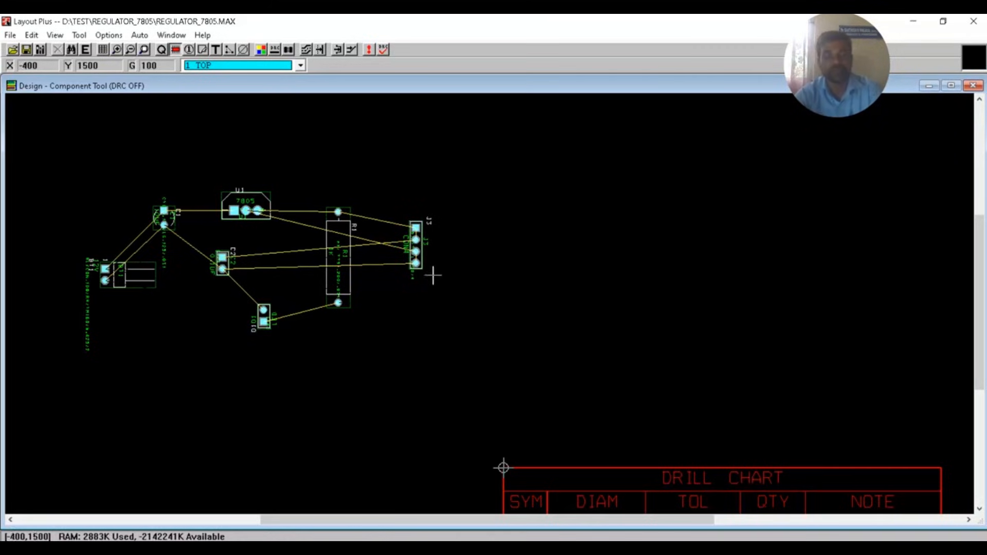
Zoom in, then zoom to fit the whole component cluster, and activate the Obstacle Tool.
click(456, 209)
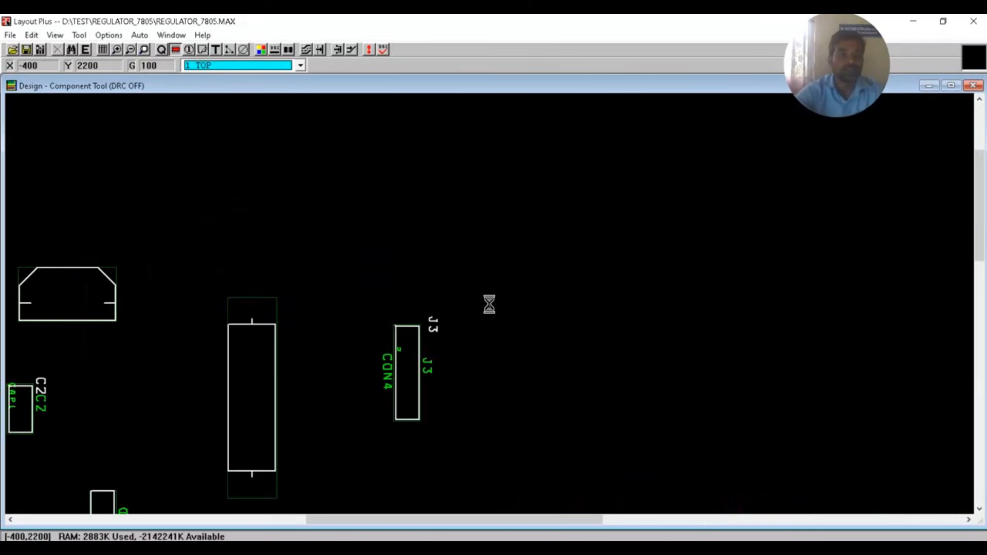
click(689, 520)
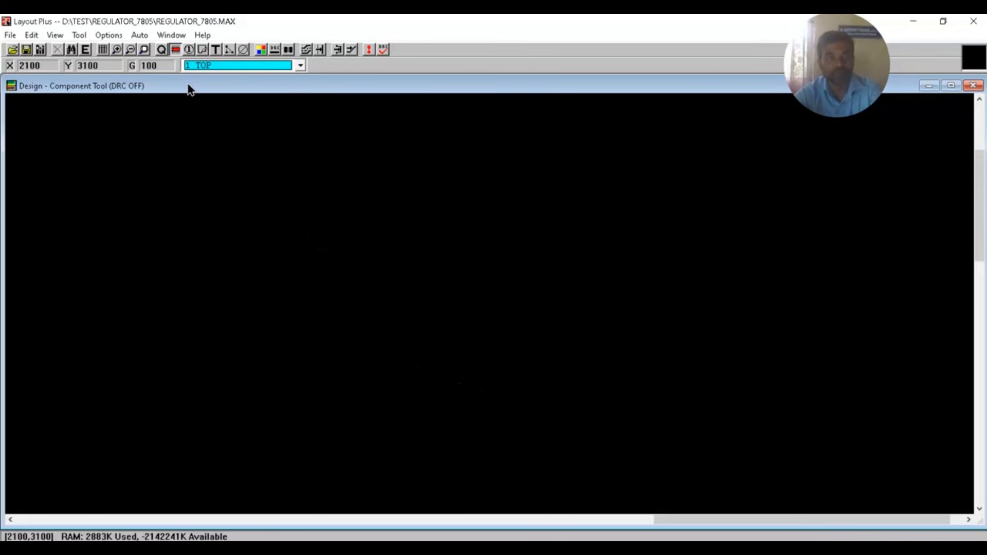
click(144, 49)
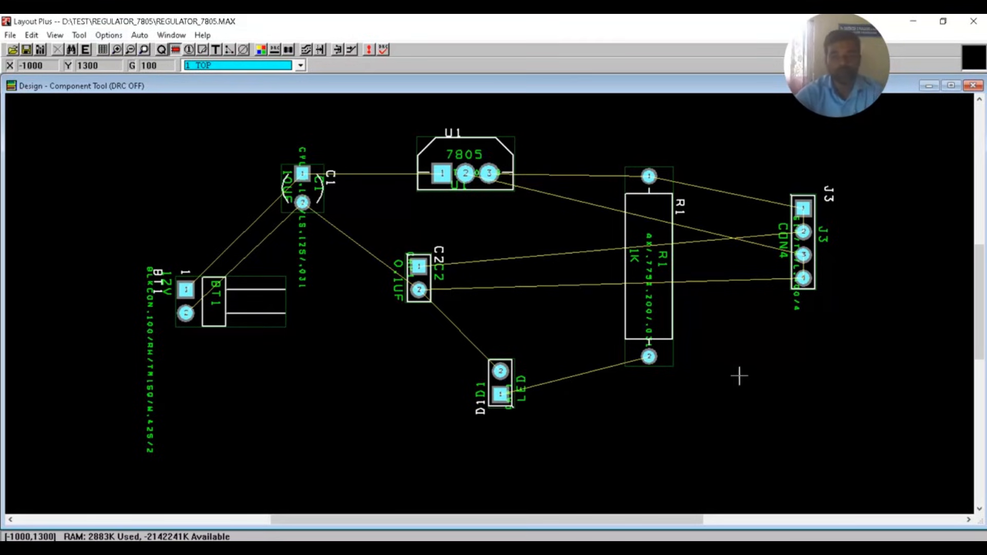
click(649, 517)
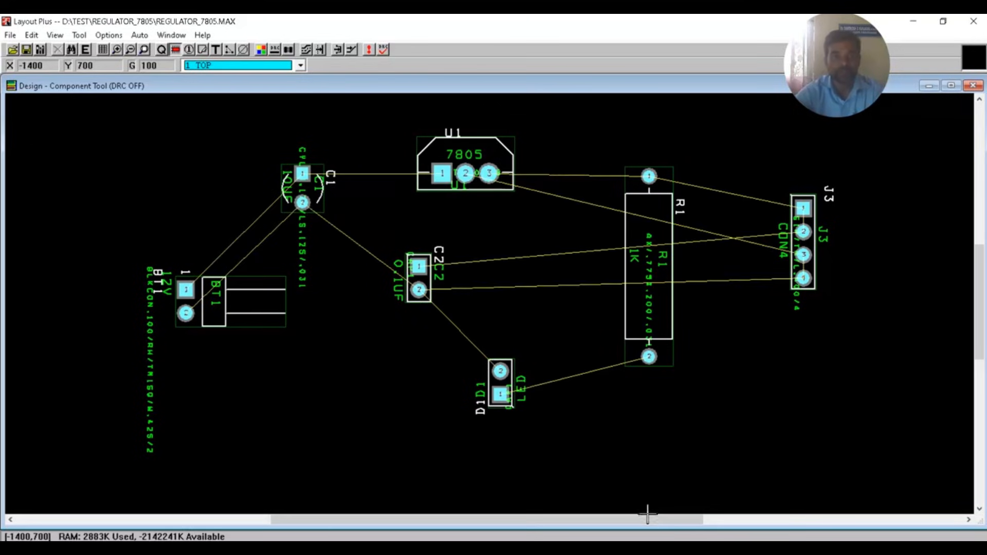
click(202, 50)
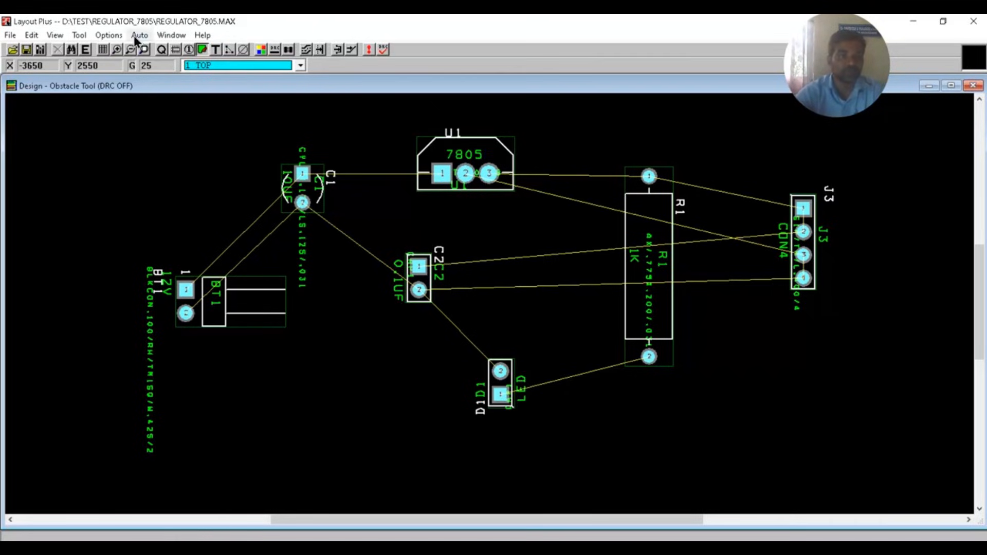
Move the datum origin to the lower-left point below BT1 with Tool > Dimension > Move Datum.
click(79, 35)
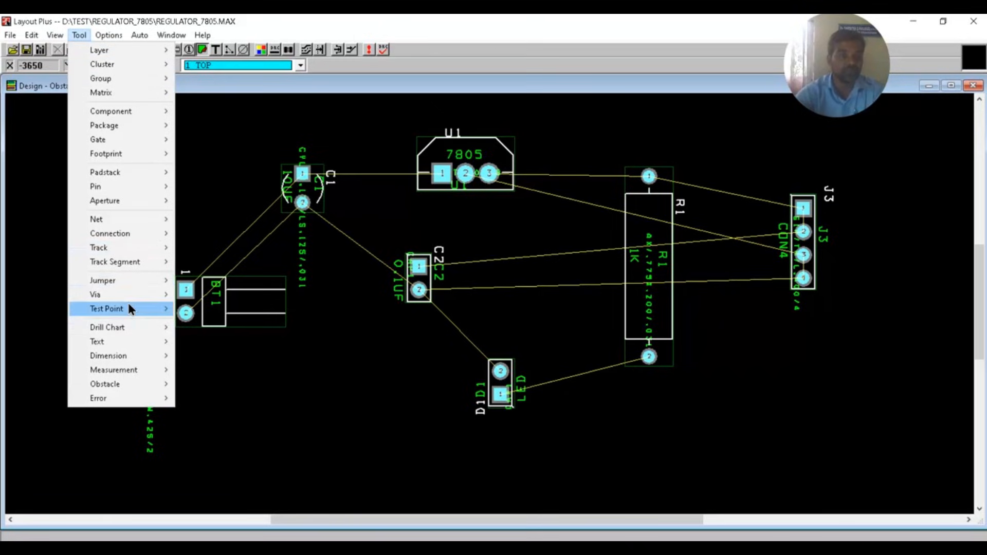
mouse_move(134, 356)
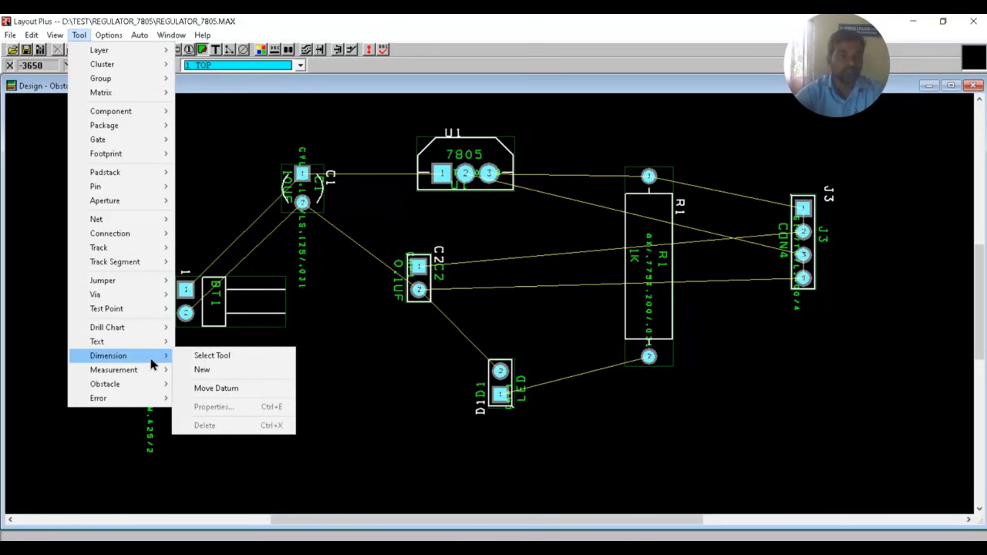
click(224, 388)
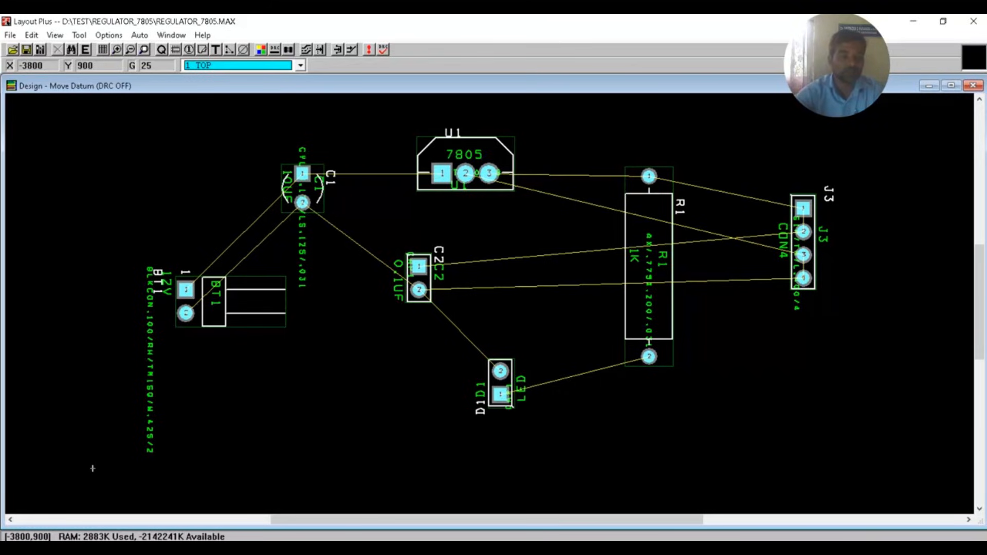
click(116, 476)
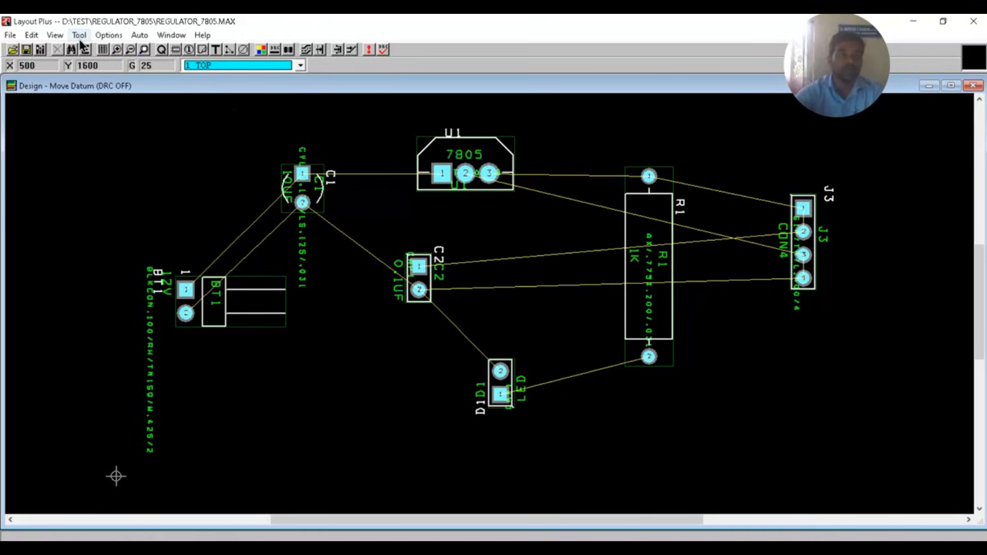
click(202, 50)
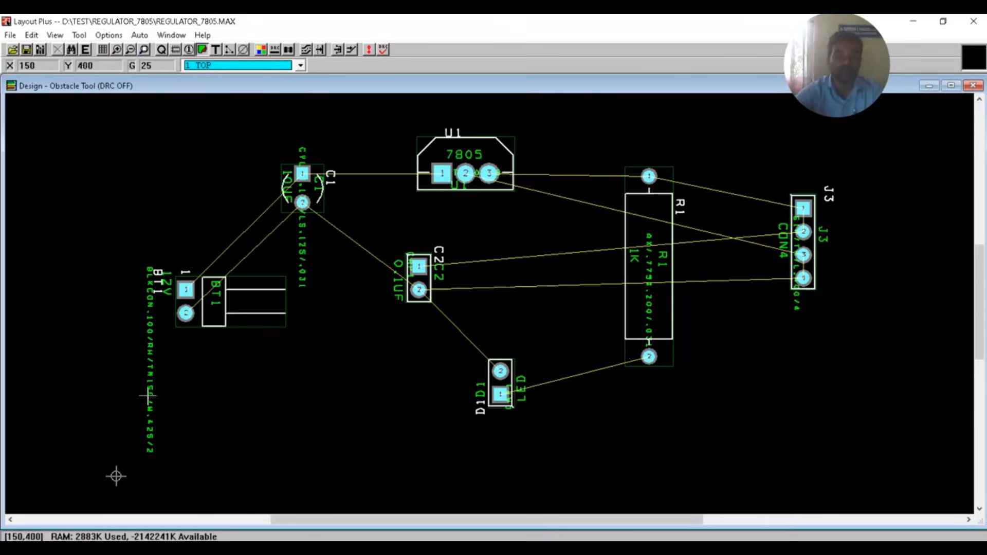
Create a new obstacle and set it as a Board outline with width 40.
right_click(89, 437)
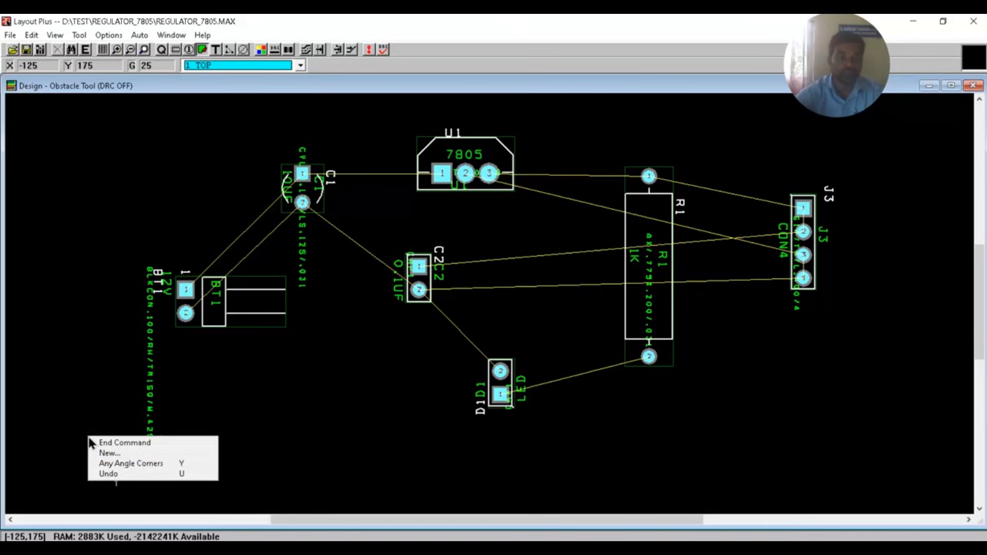
click(115, 452)
right_click(247, 409)
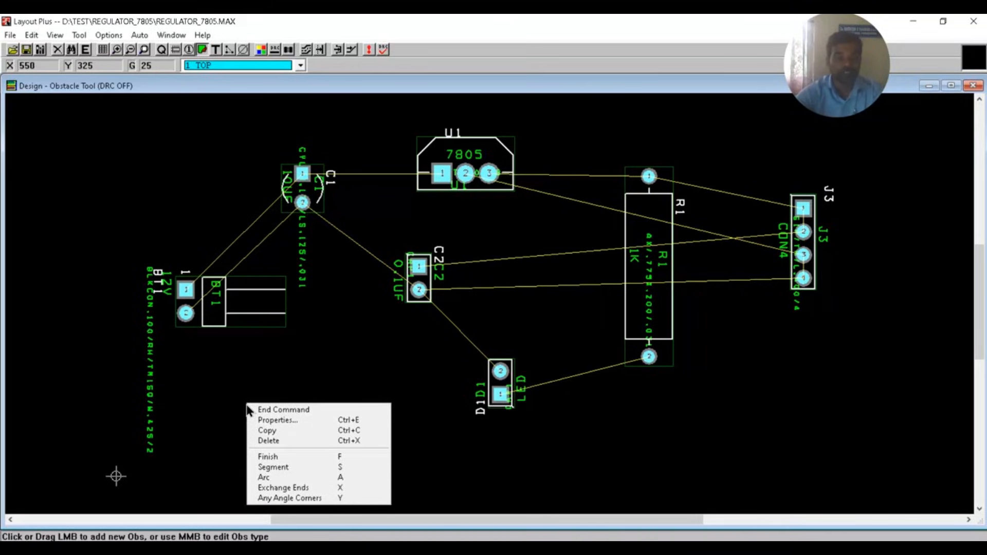
click(268, 420)
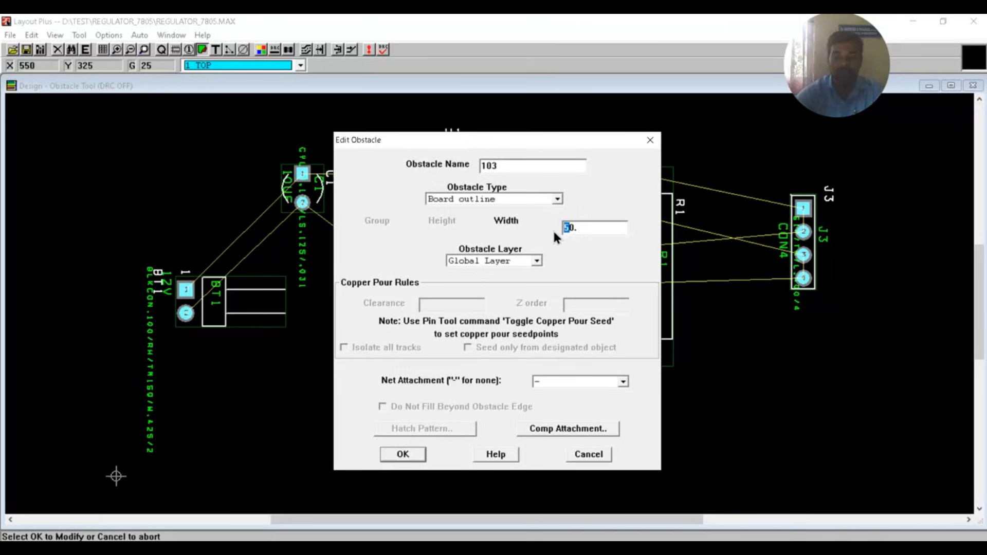
text(4)
click(386, 454)
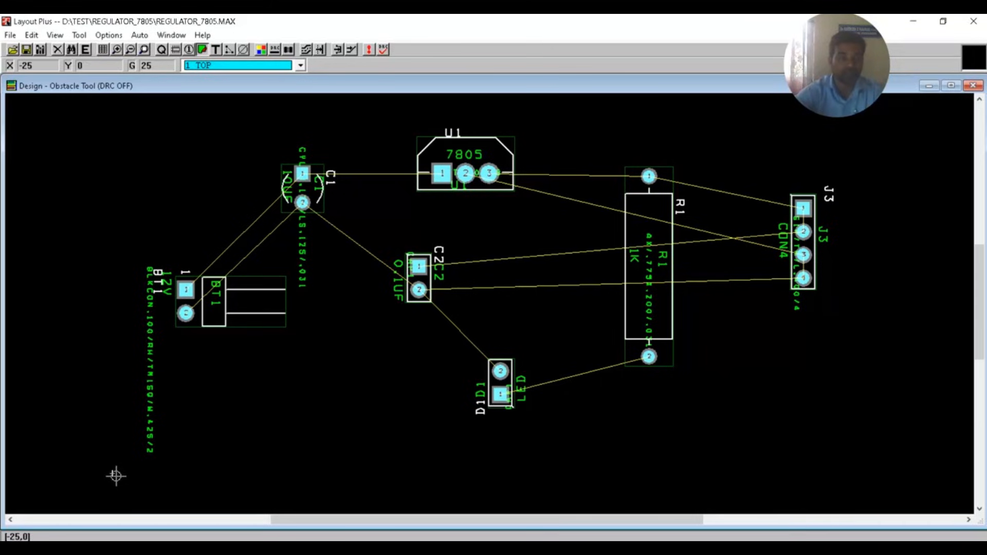
Draw the rectangular outline from the datum through the top-left, top-right and bottom-right corners and close it.
click(116, 476)
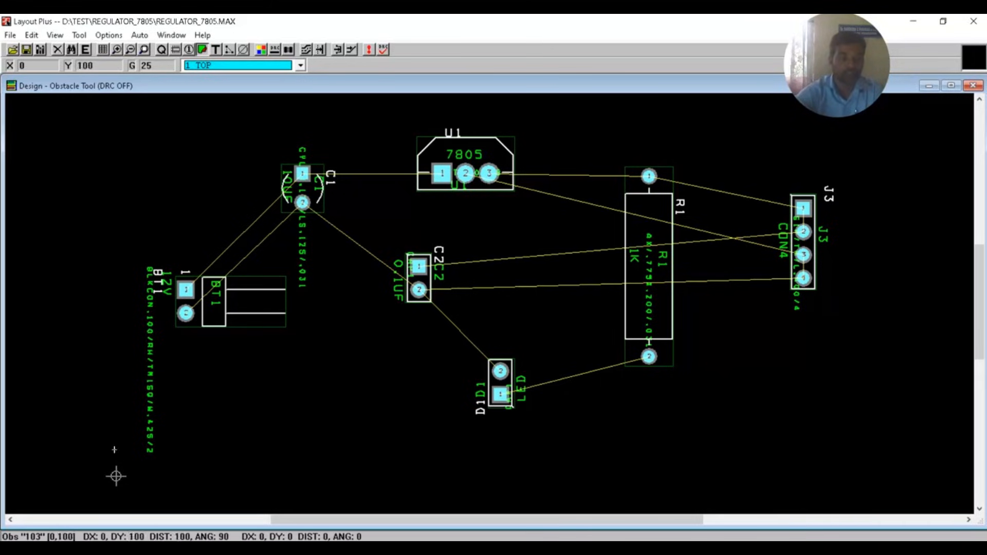
click(145, 122)
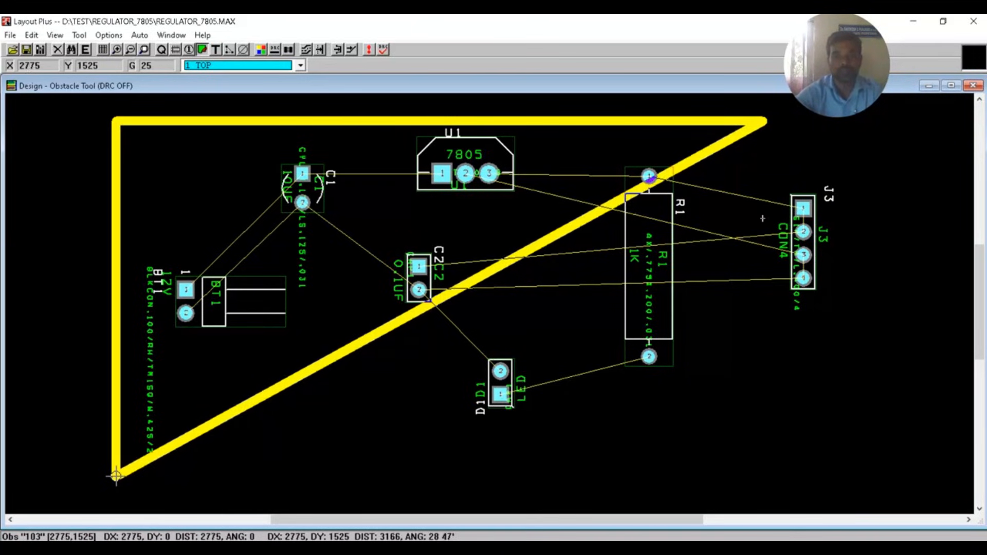
click(759, 122)
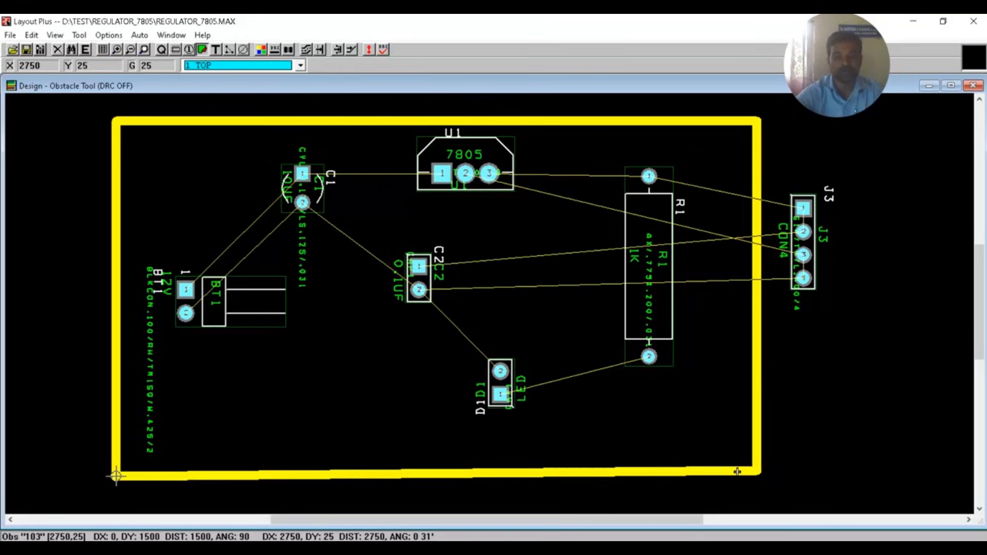
click(737, 474)
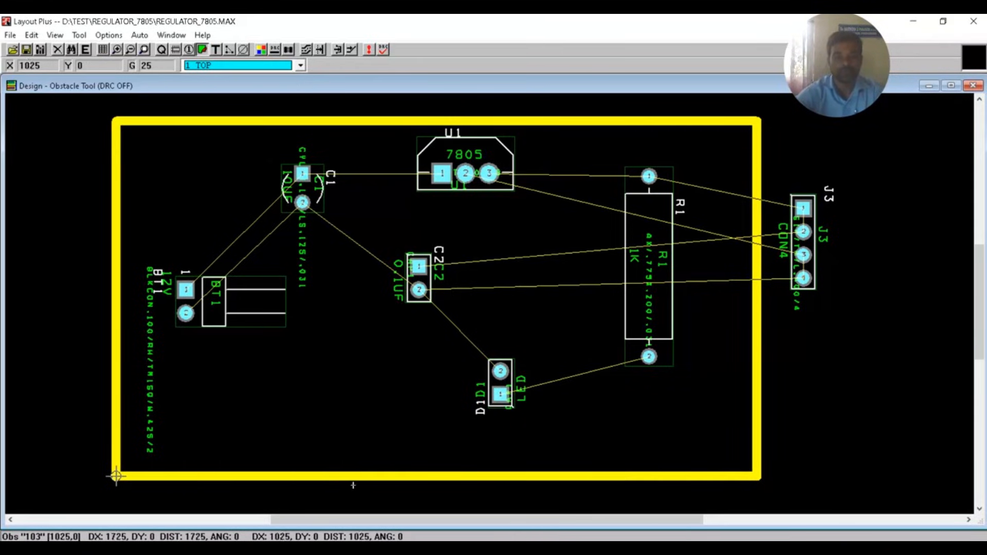
right_click(116, 475)
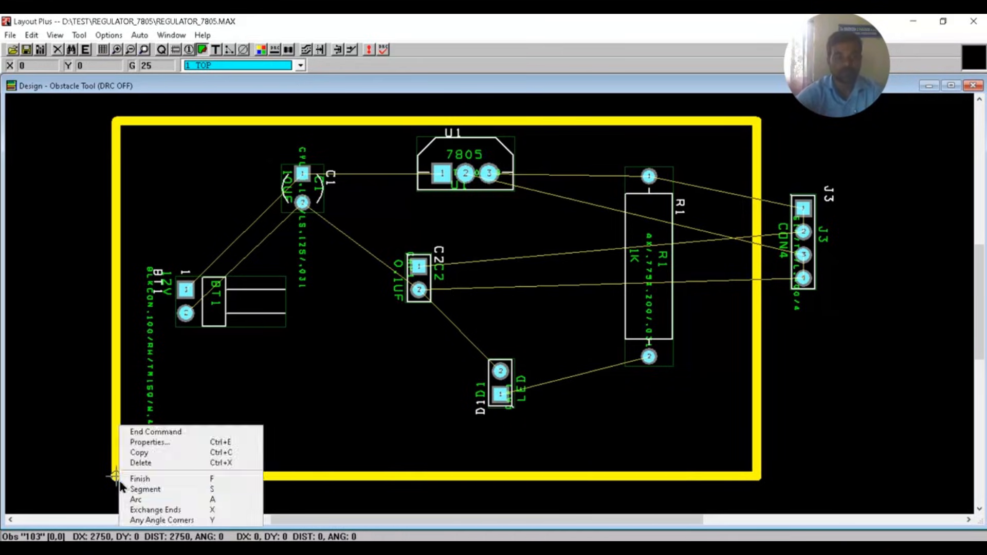
click(157, 433)
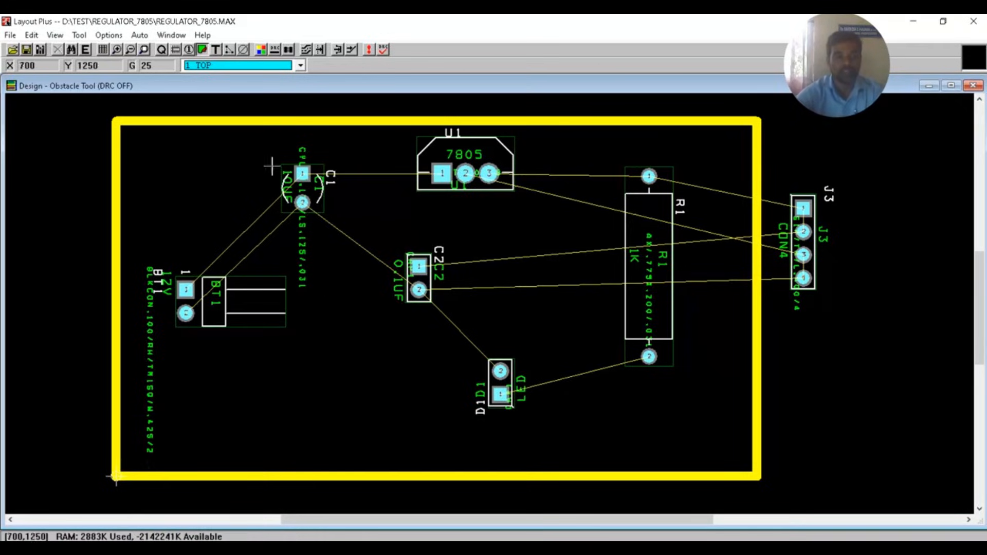
click(175, 50)
Bring J3 inside the outline's right edge and shift R1, D1, U1 and C2 leftward.
click(803, 242)
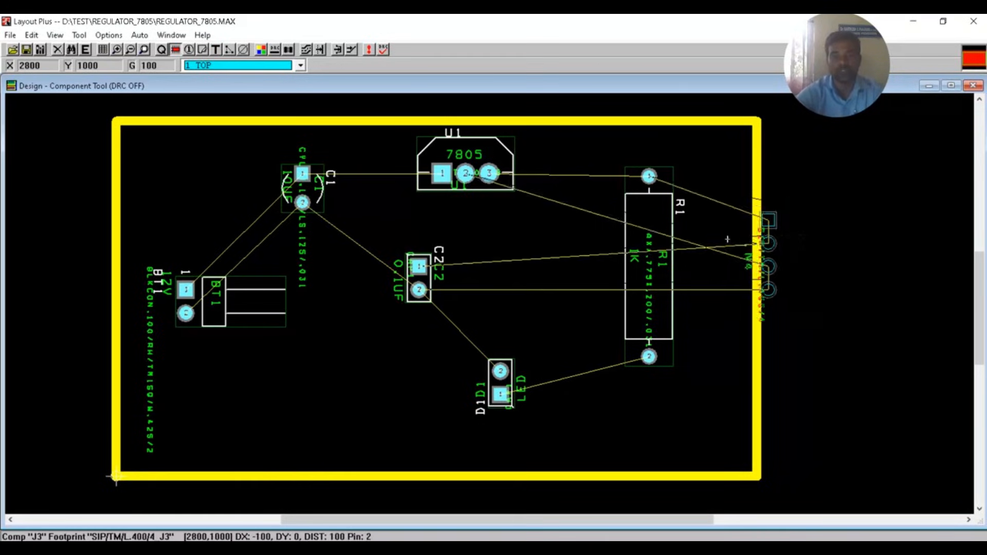
click(721, 238)
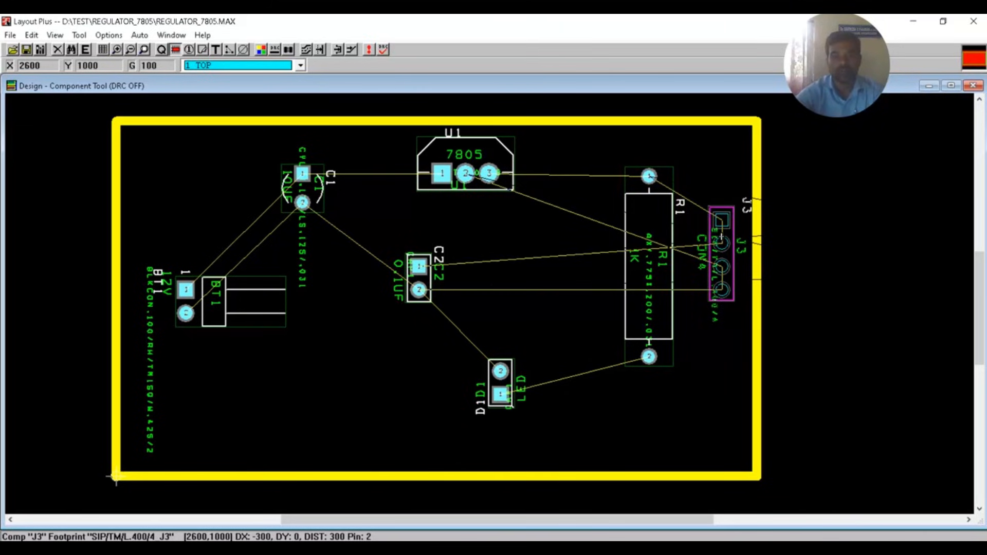
click(673, 196)
click(583, 216)
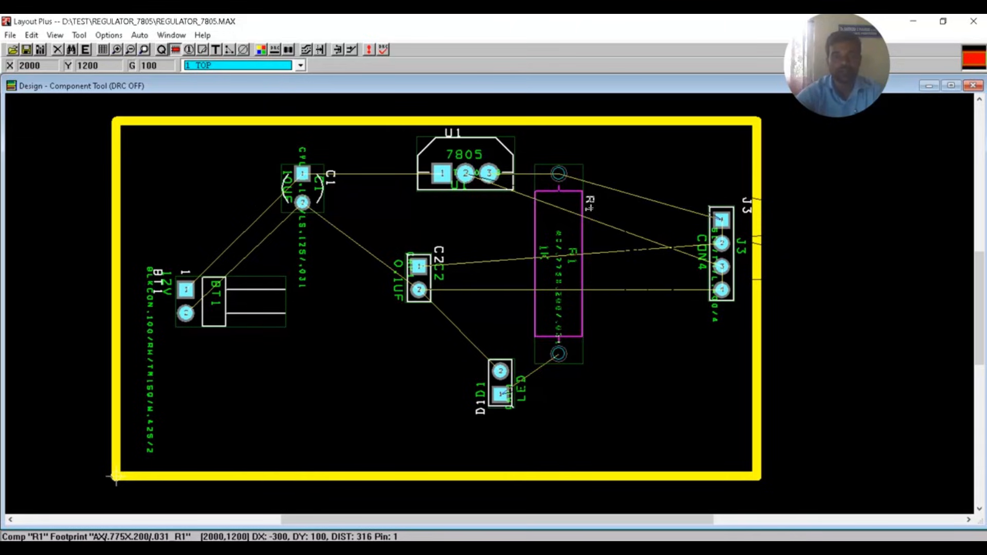
click(588, 207)
click(500, 386)
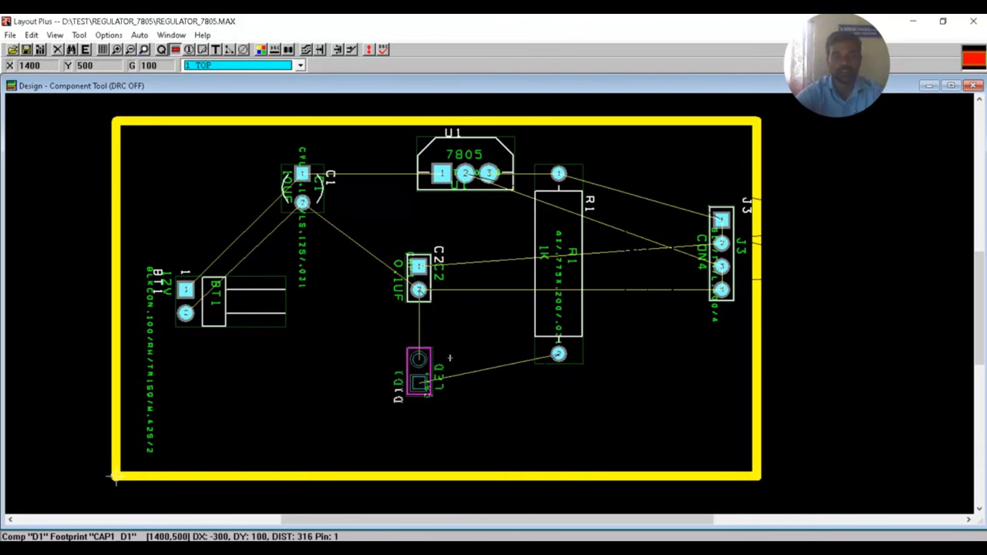
click(432, 314)
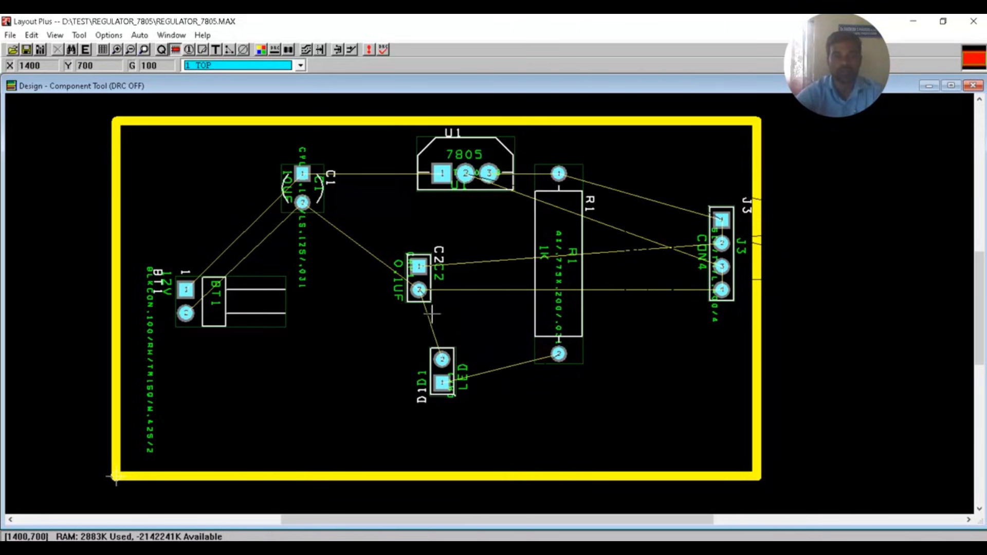
click(461, 166)
click(415, 166)
click(559, 238)
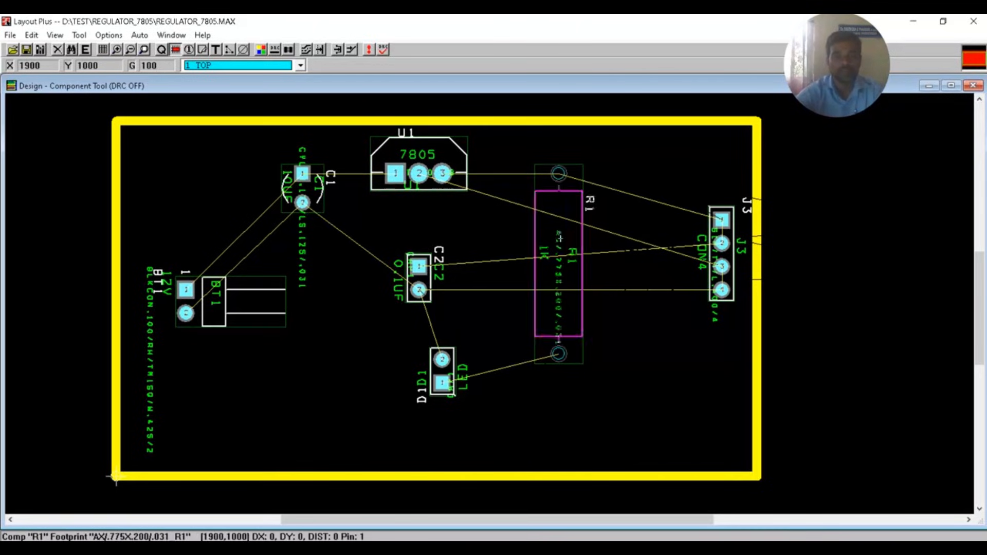
click(536, 236)
click(426, 274)
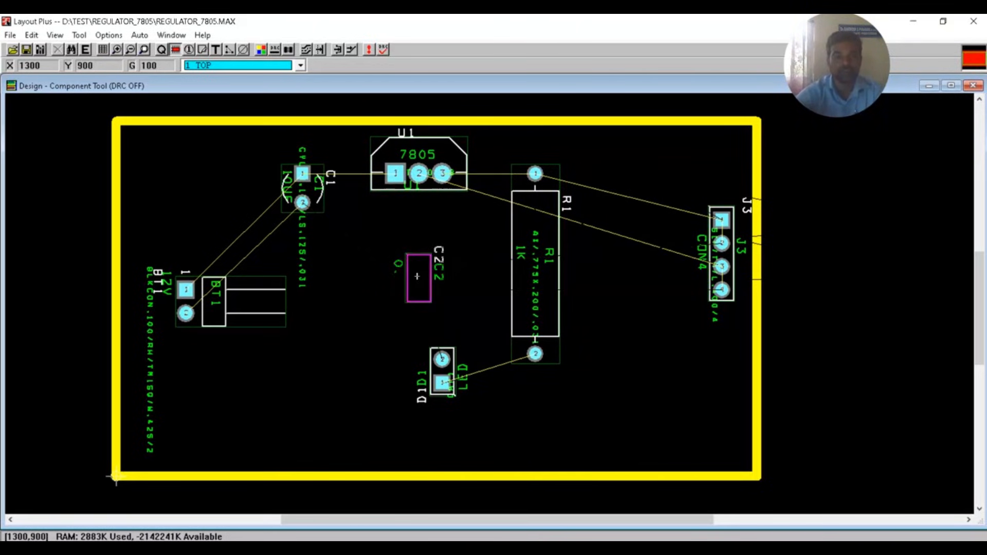
click(379, 274)
Tighten the group further, sliding C1, U1, R1, J3 and D1 left and dropping BT1 slightly lower.
drag(302, 173, 232, 197)
drag(399, 170, 349, 176)
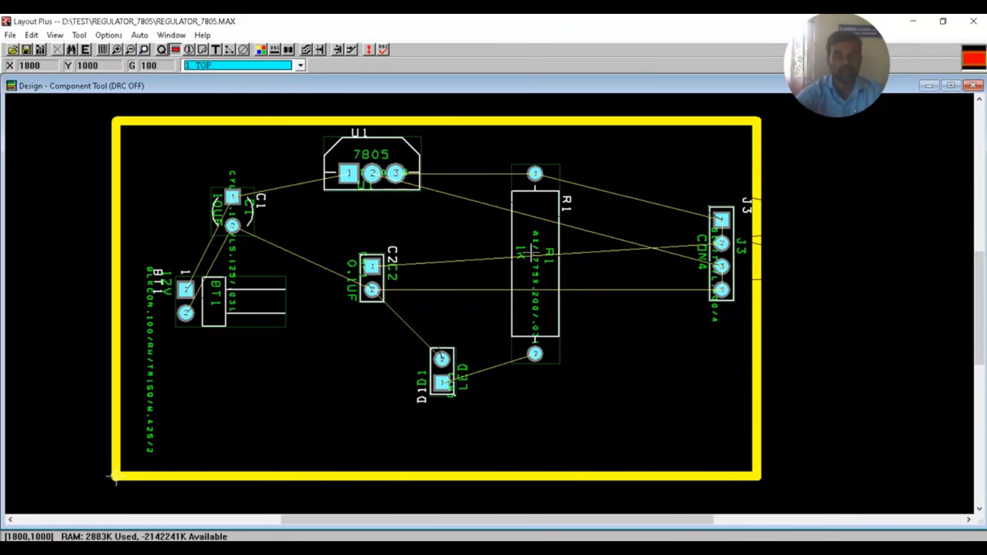
drag(530, 248, 507, 247)
click(506, 247)
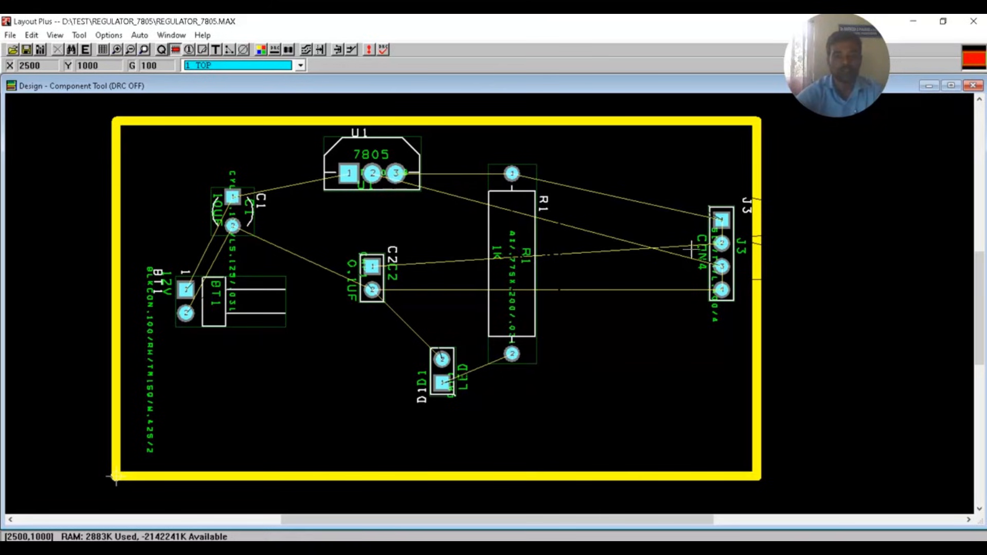
drag(712, 249, 605, 245)
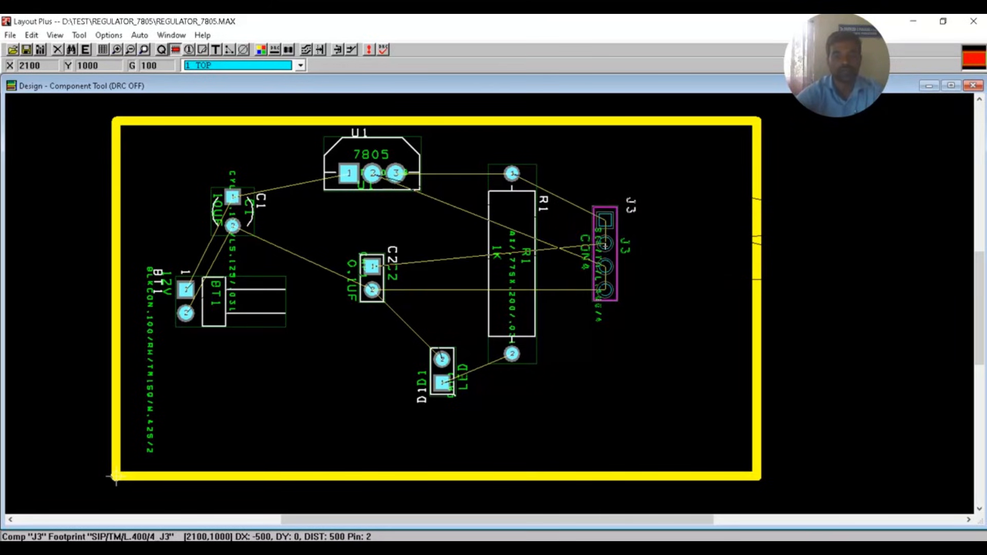
click(605, 244)
click(441, 360)
drag(441, 360, 394, 363)
click(393, 366)
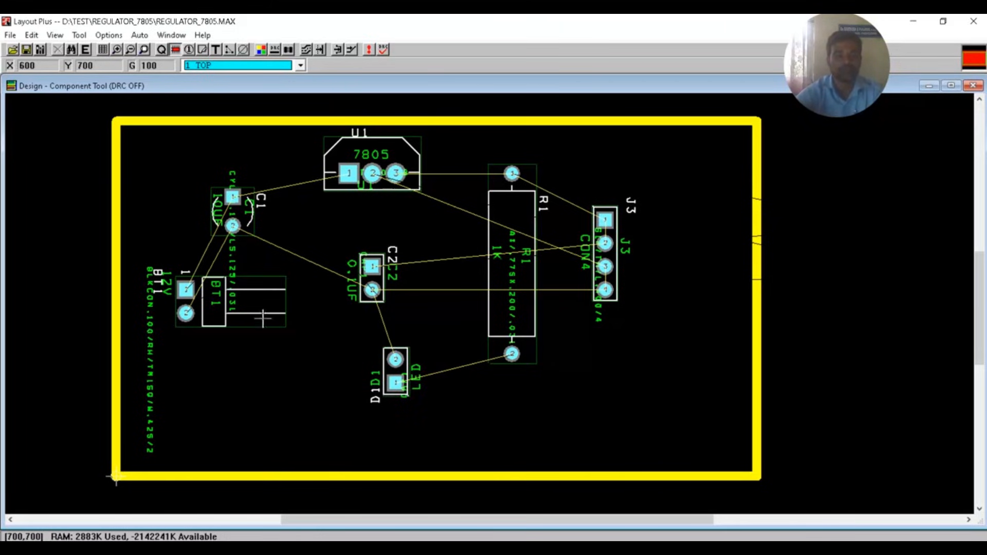
click(214, 310)
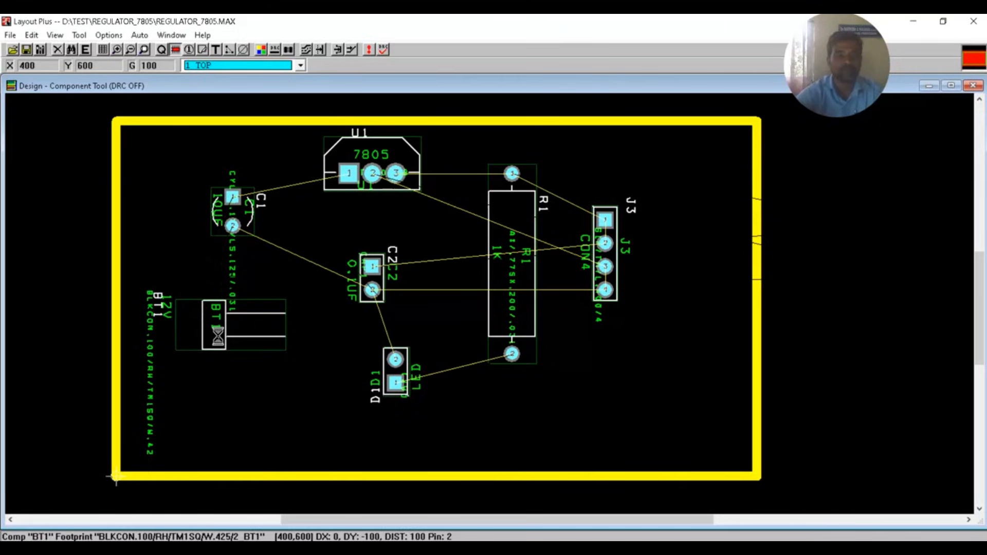
click(214, 333)
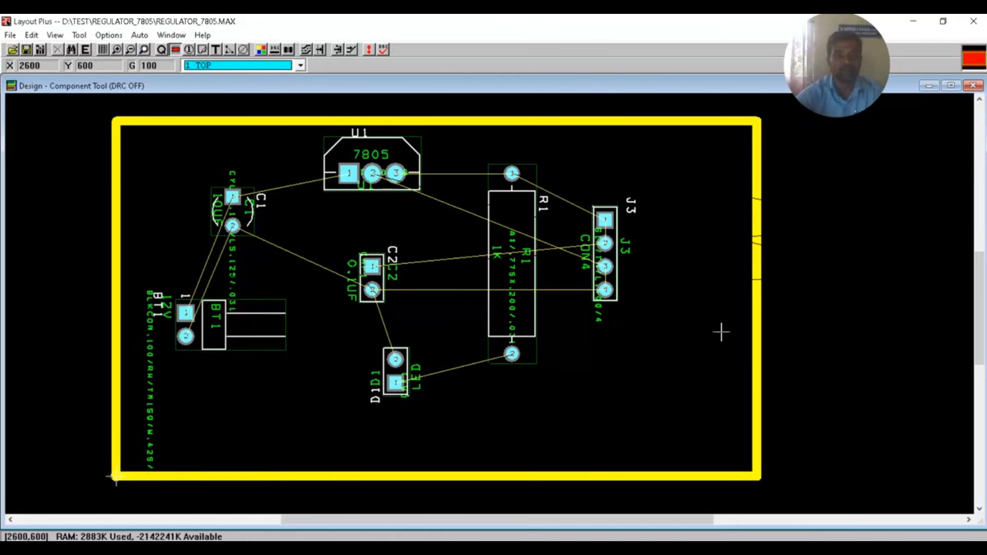
click(203, 50)
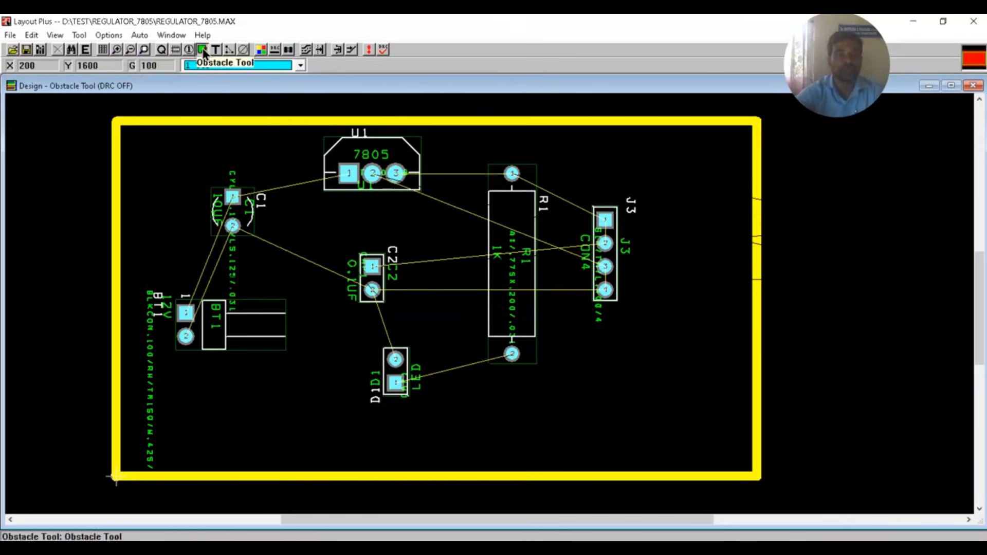
Pull the board outline's right edge in to just past J3.
click(756, 225)
right_click(755, 225)
click(772, 289)
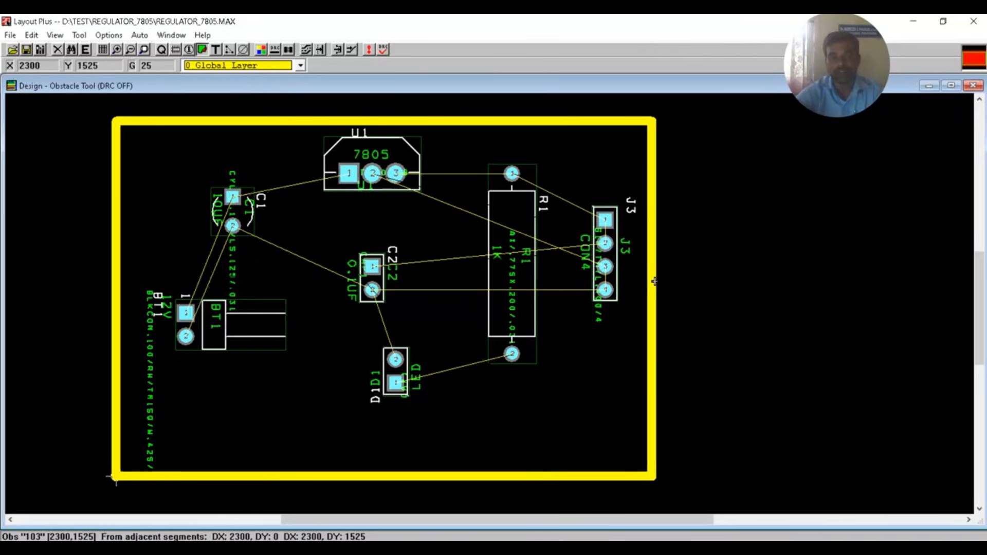
click(654, 281)
Raise the outline's bottom edge to sit just below the LED D1.
click(403, 477)
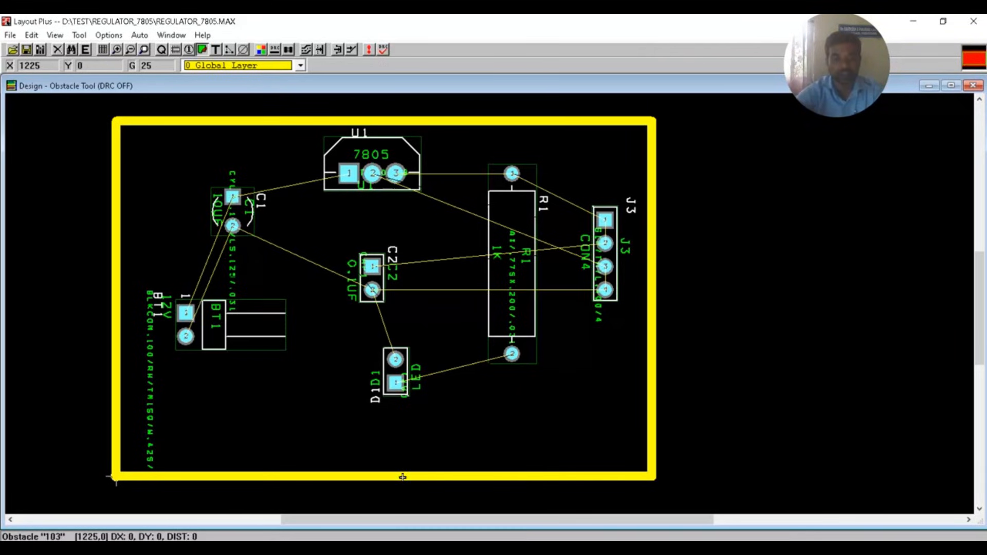
right_click(403, 478)
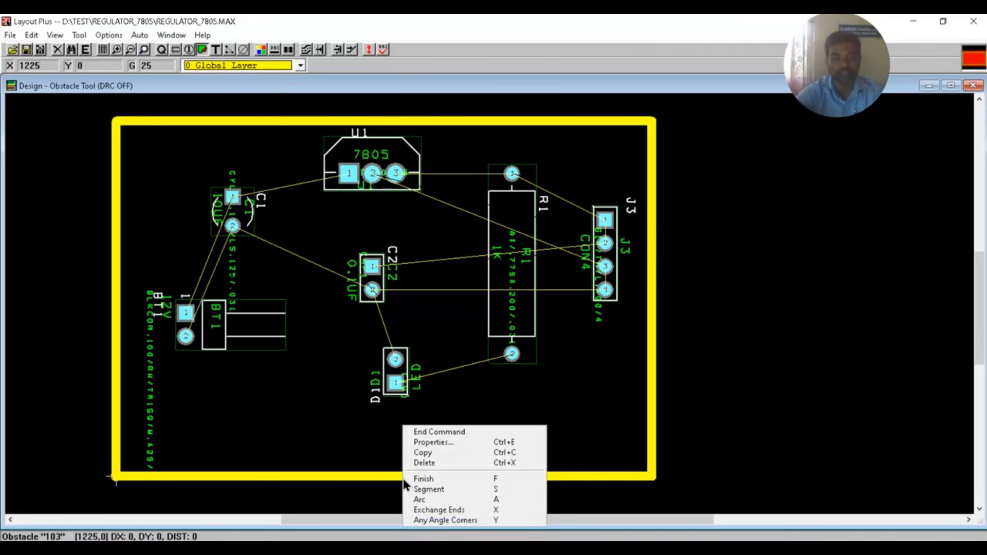
click(441, 489)
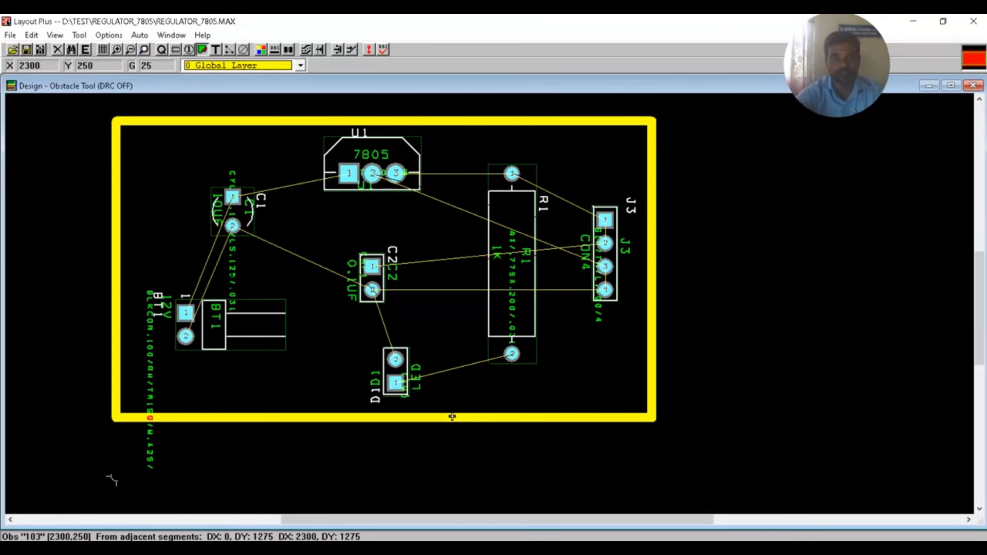
click(452, 417)
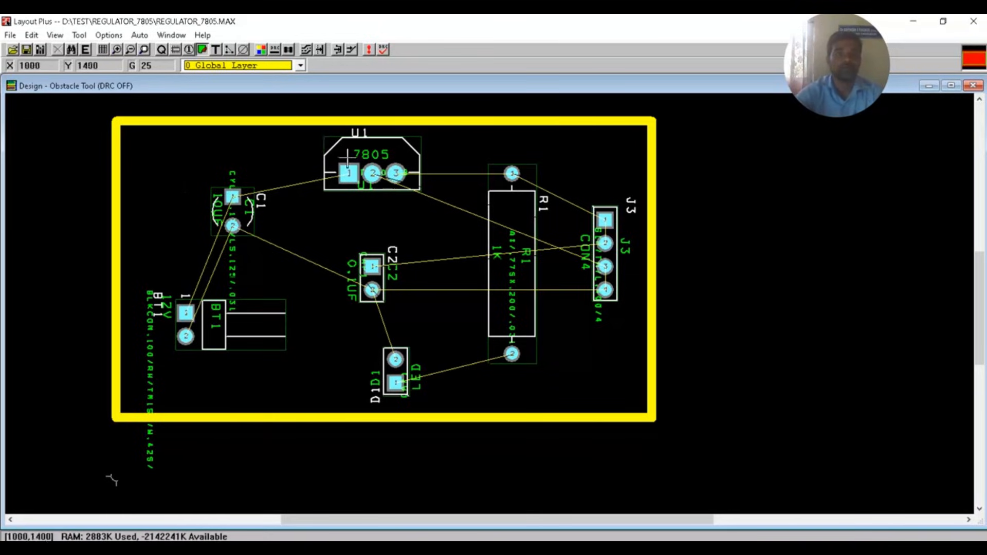
click(351, 51)
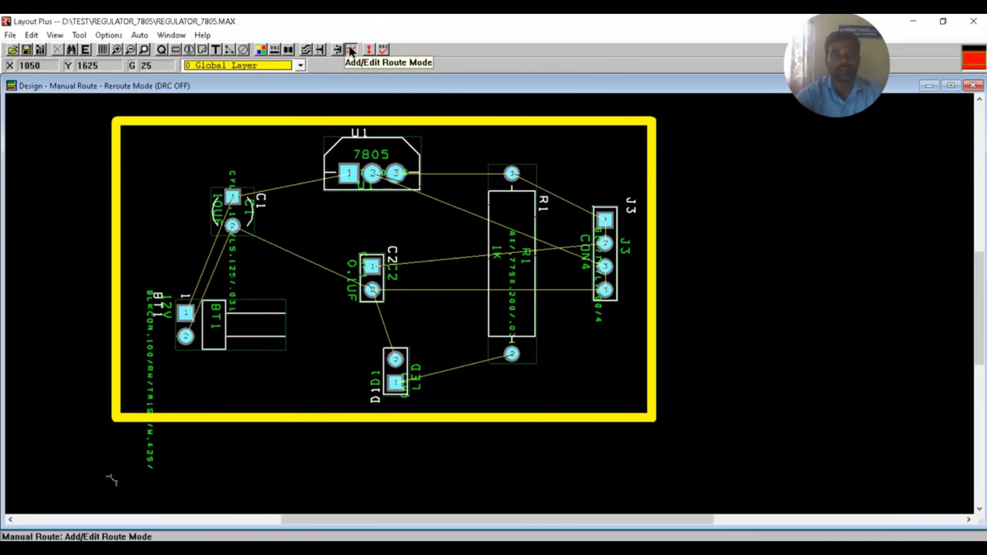
On the TOP layer, route BT1 pins 1 and 2 to C1 pins 1 and 2.
click(300, 66)
click(267, 90)
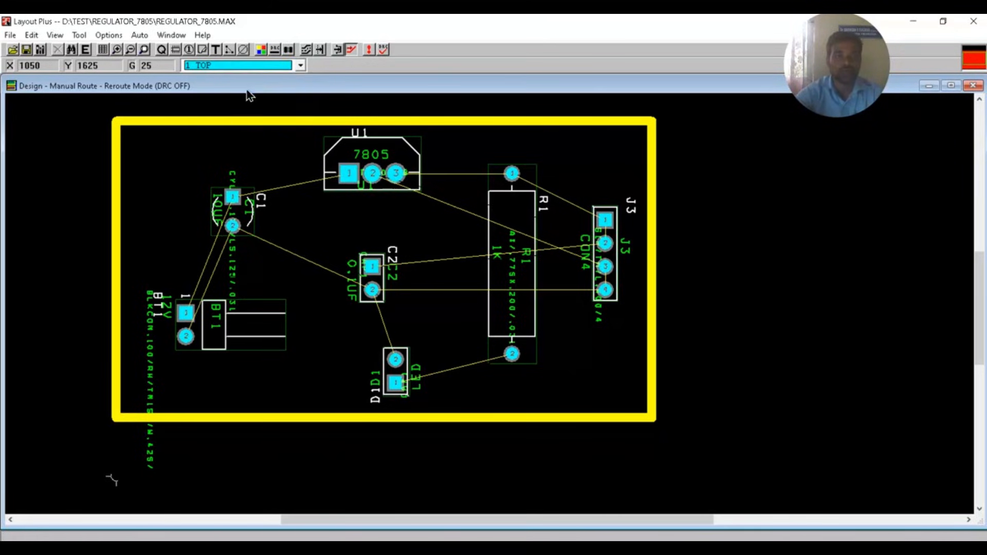
click(351, 50)
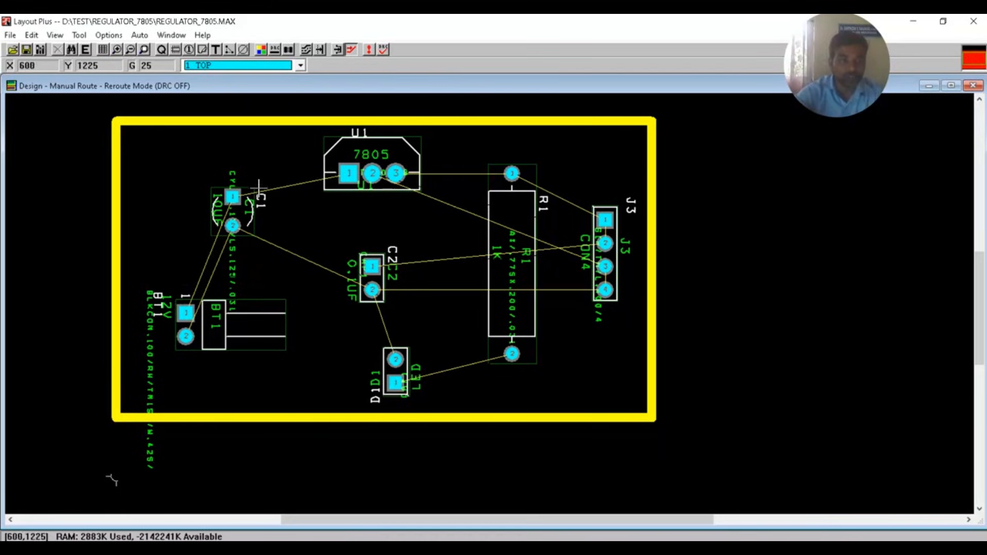
click(186, 312)
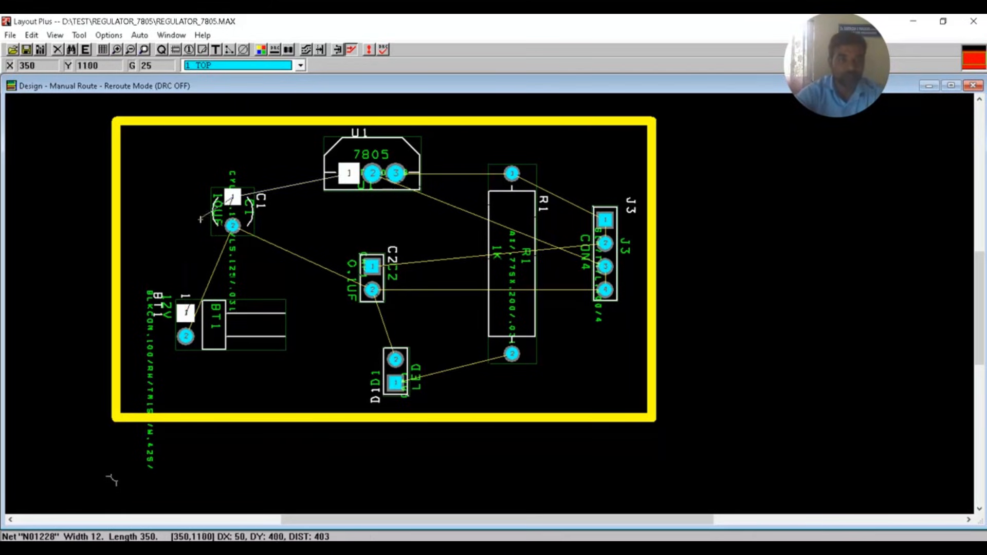
click(229, 197)
click(229, 197)
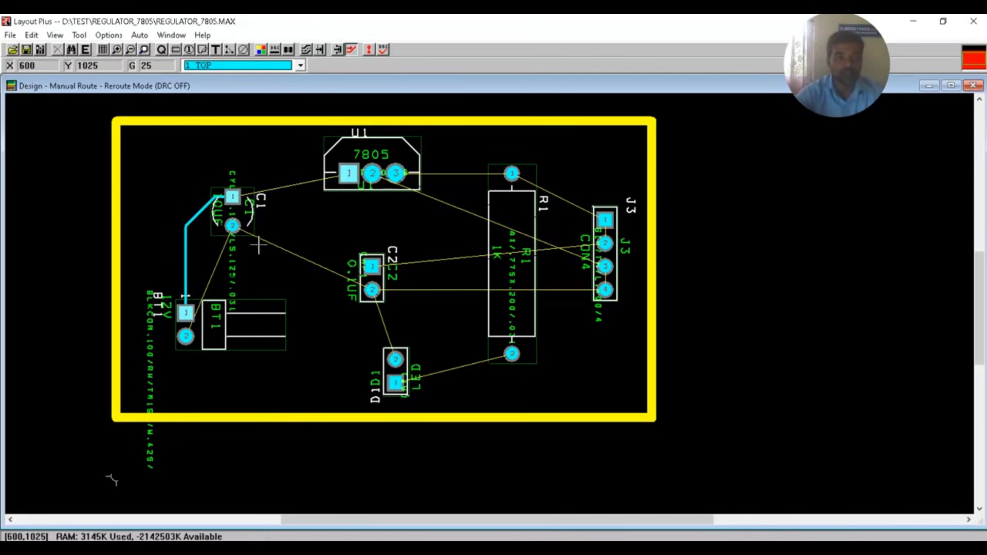
click(186, 335)
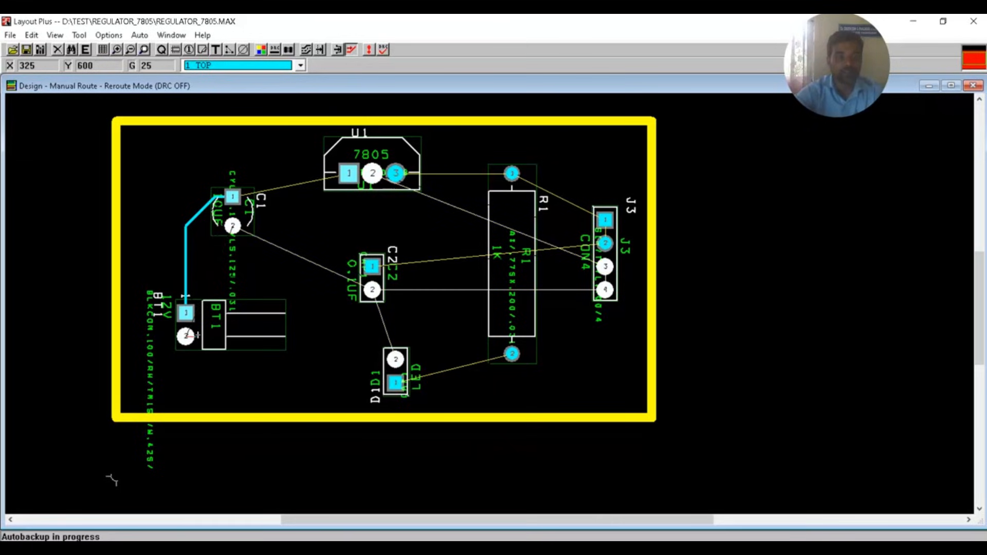
click(233, 227)
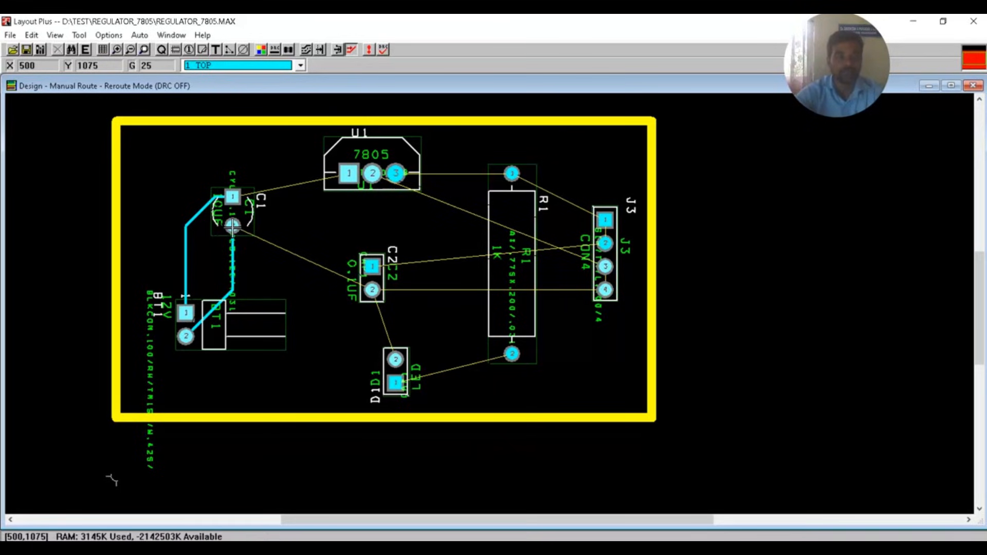
Route C1 pin 1 to U1 pin 1, and U1 pin 2 back to C1 pin 2.
click(232, 196)
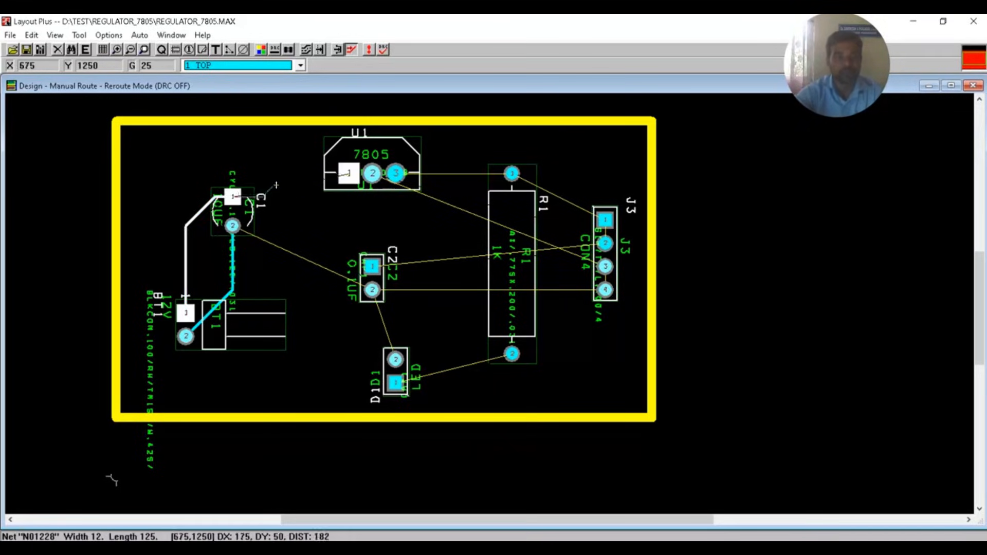
click(350, 173)
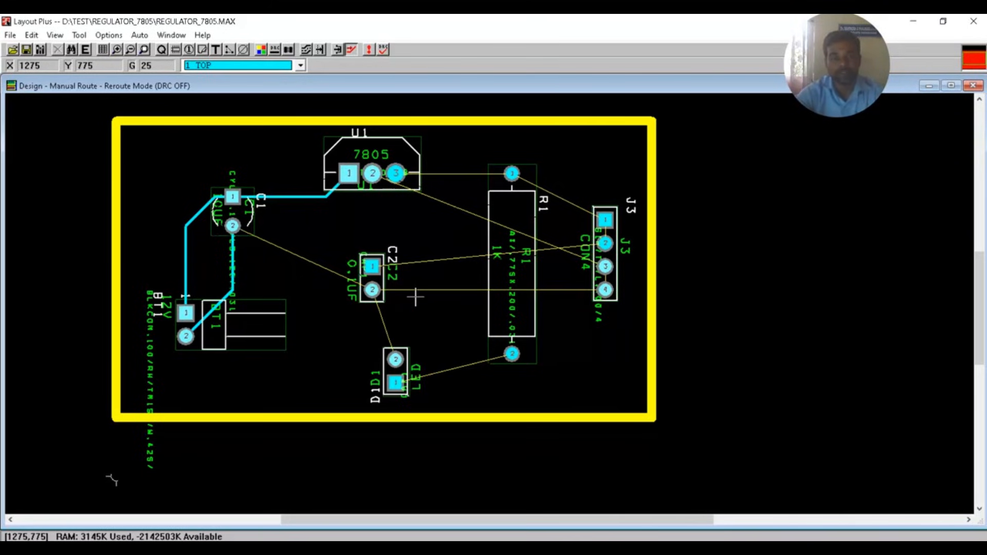
click(371, 174)
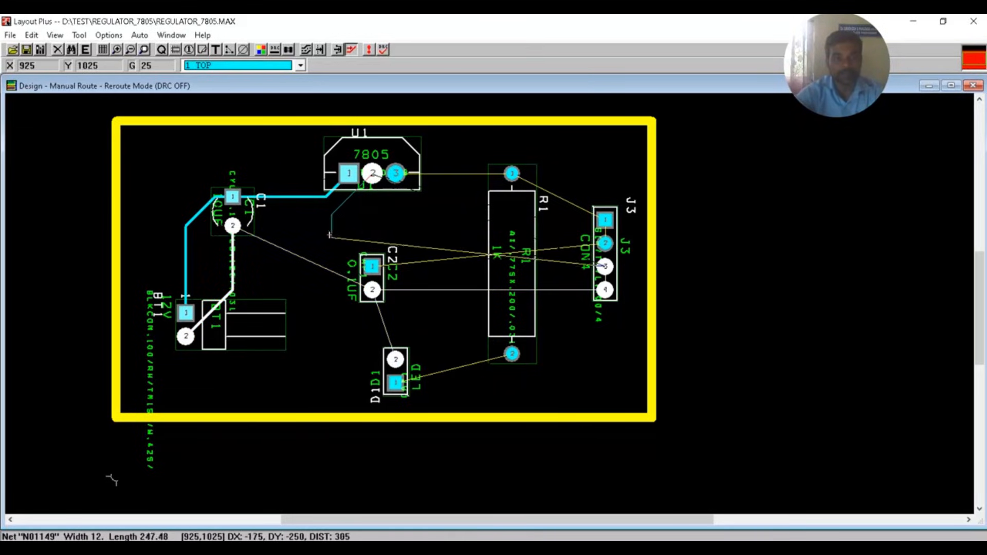
click(357, 237)
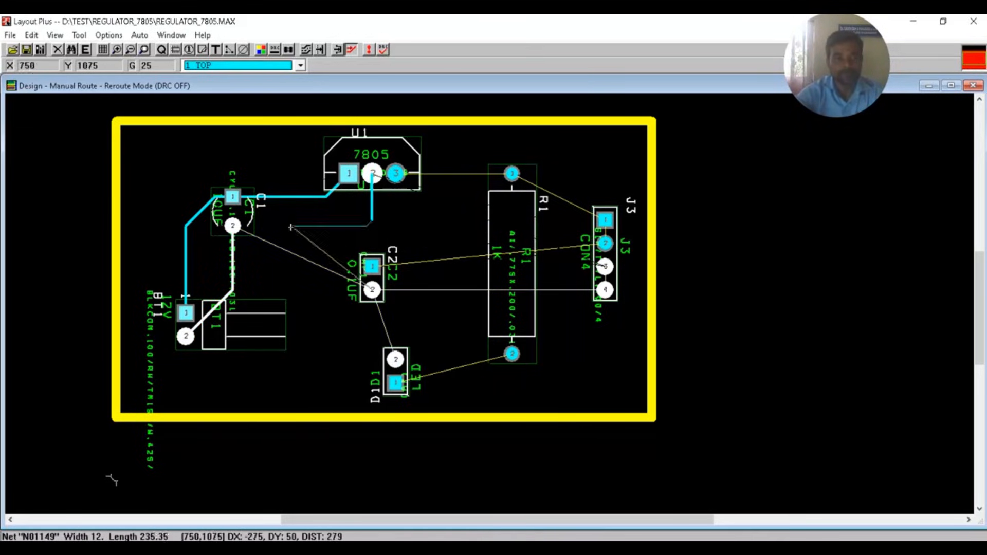
click(232, 227)
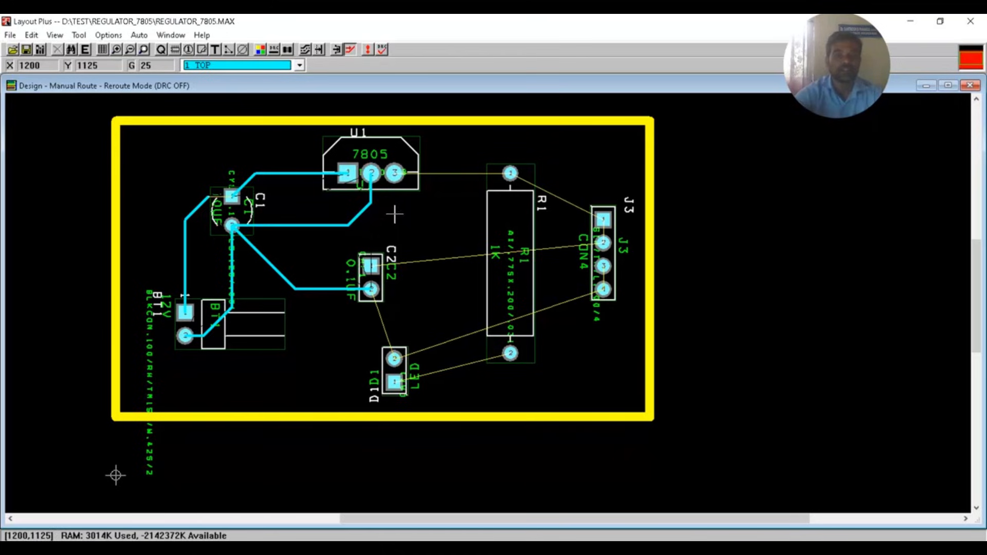
Run a trace from U1 pin 3 through R1 pin 1 to J3 pin 1.
click(394, 175)
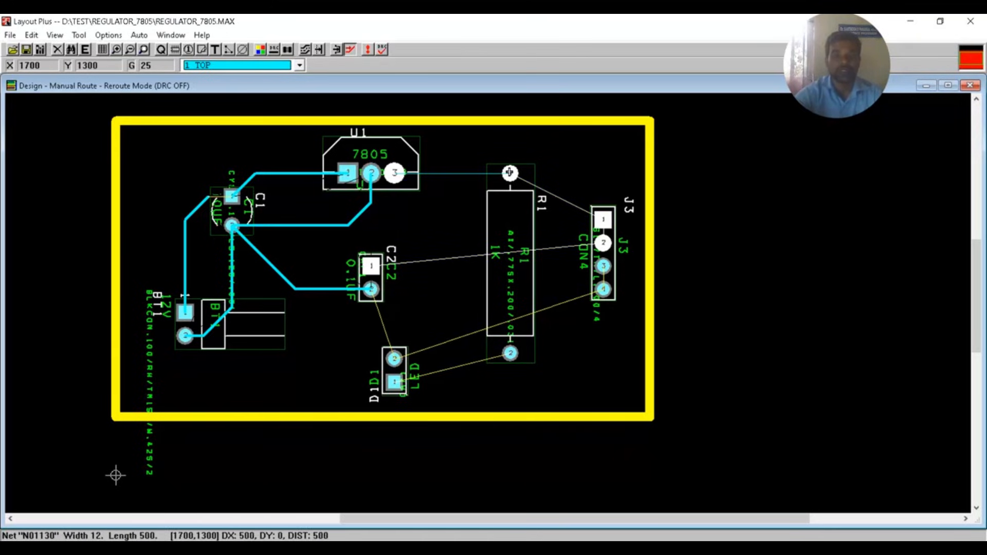
click(509, 173)
click(510, 174)
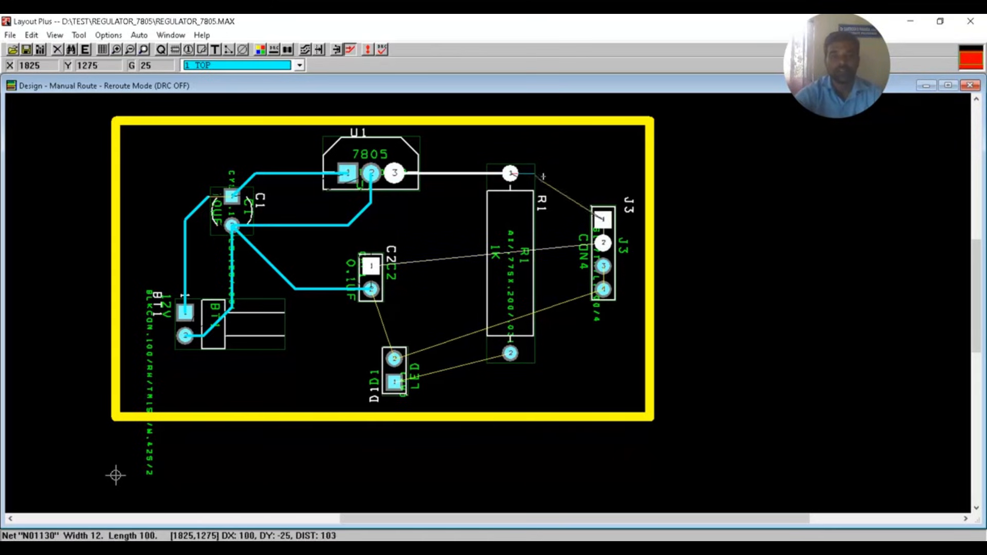
click(606, 220)
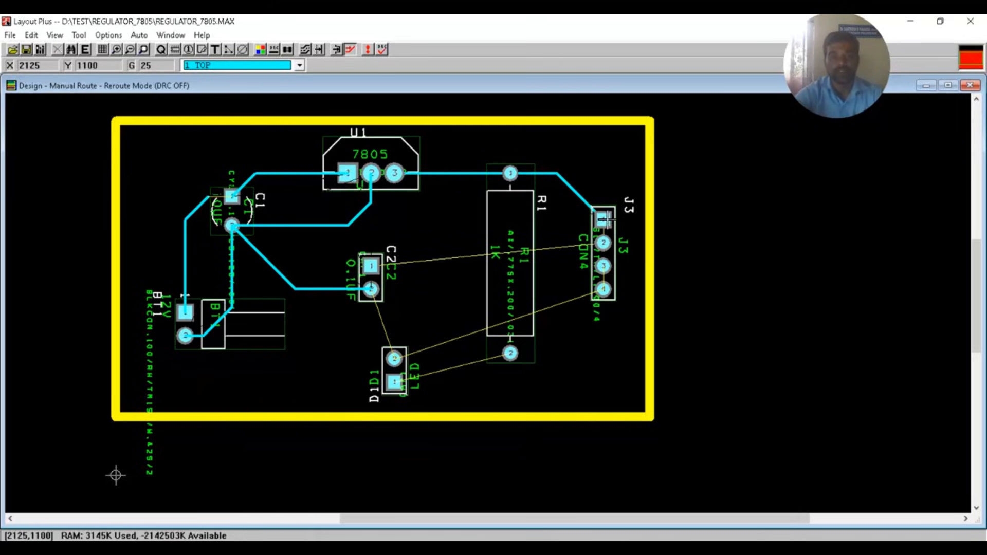
click(604, 220)
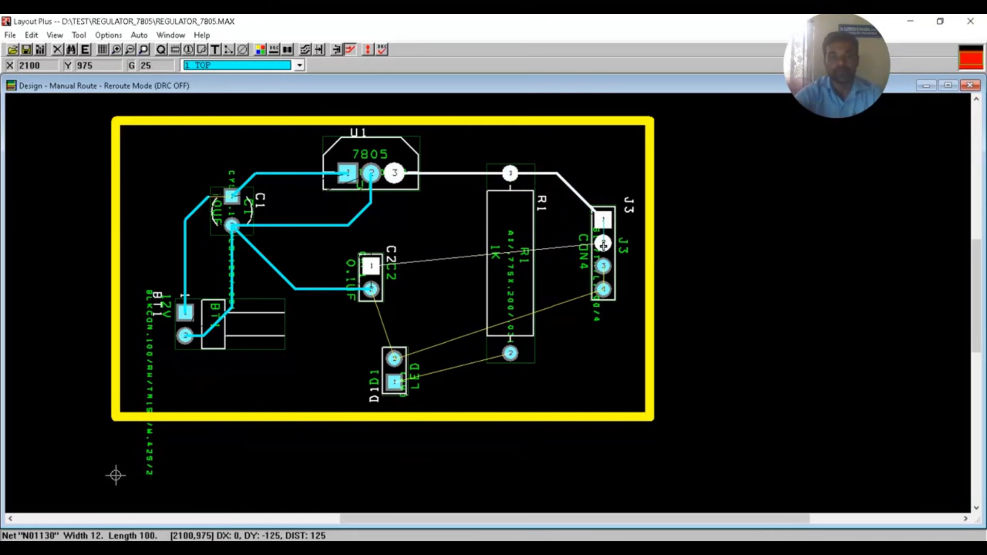
click(603, 243)
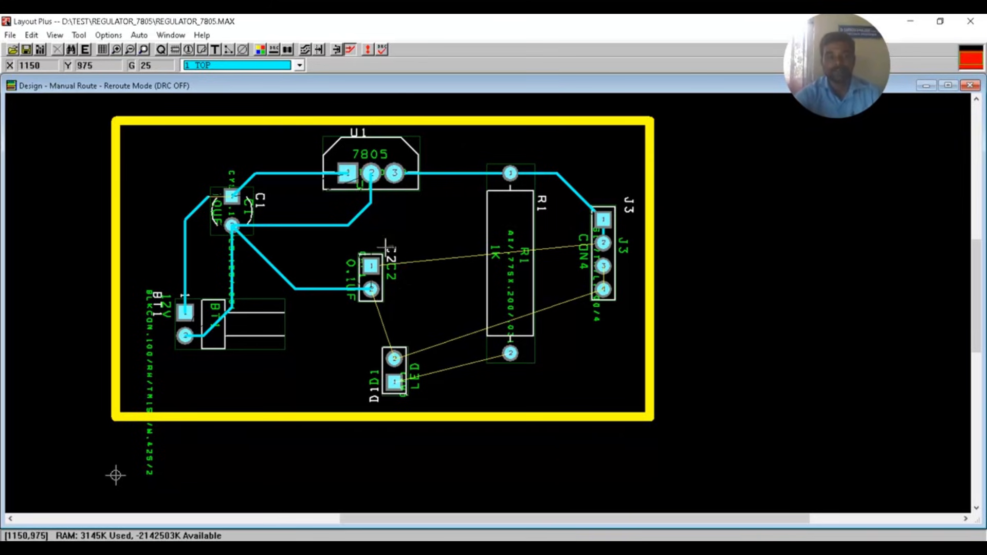
Connect C2 pin 1 to U1 pin 3 and C2 pin 2 to D1 pin 2, then begin a trace from J3 pin 4.
click(370, 264)
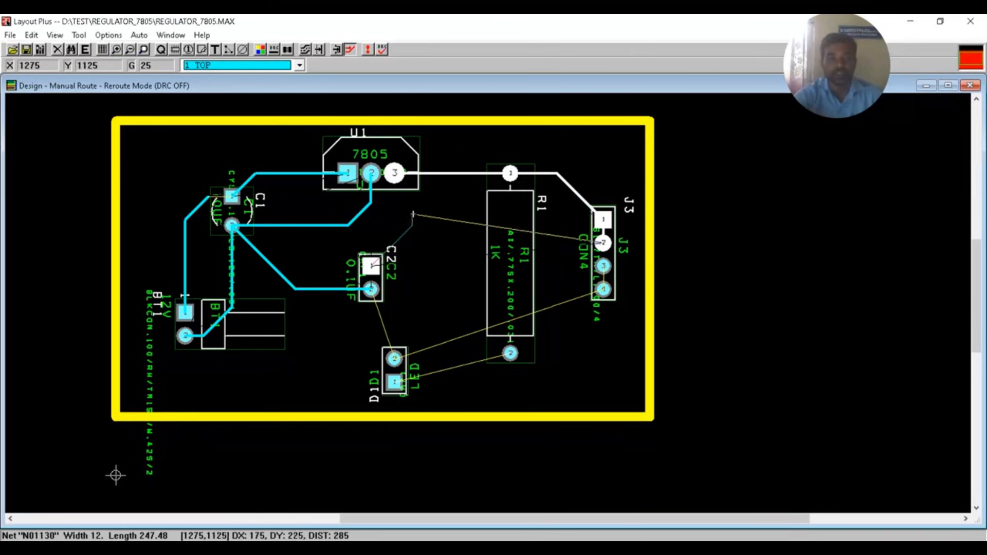
click(395, 173)
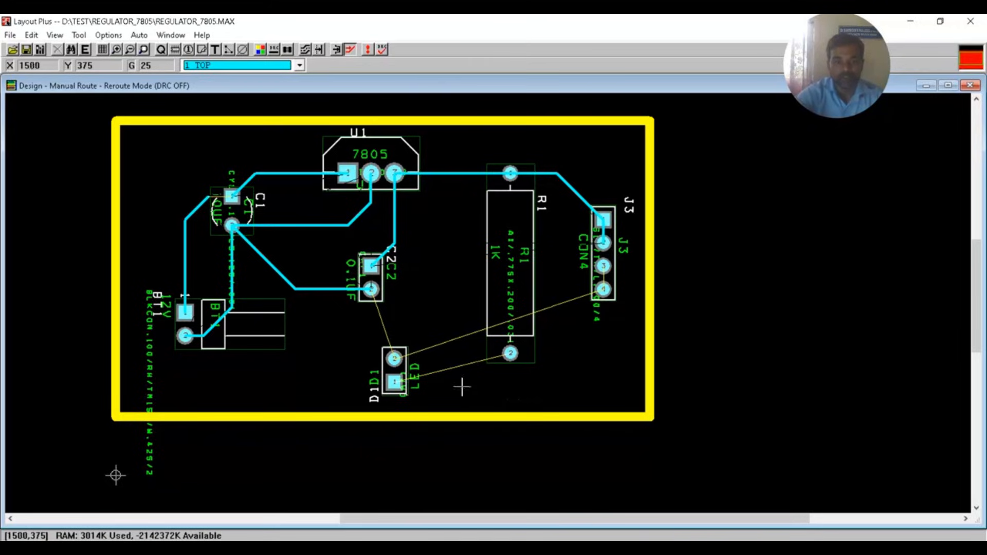
click(371, 289)
click(394, 359)
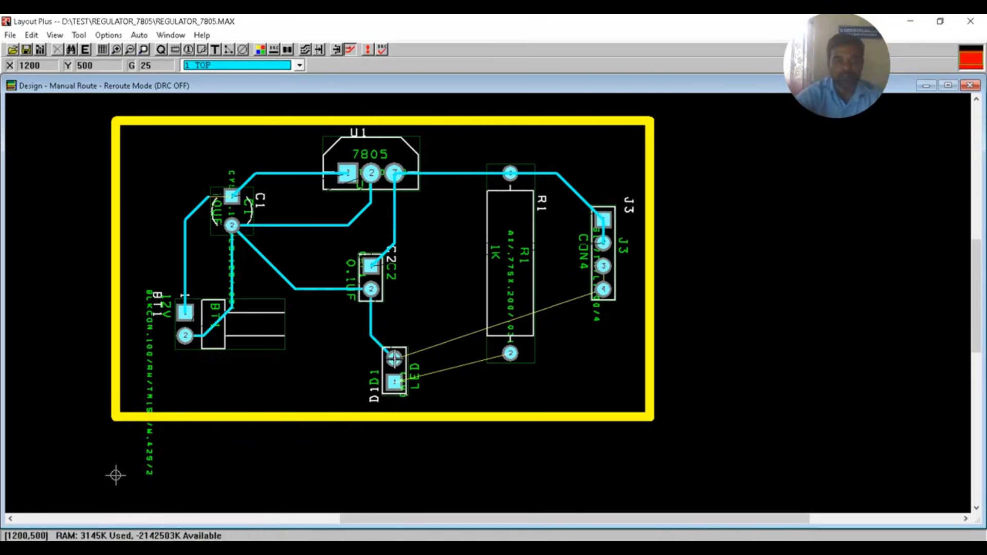
click(603, 289)
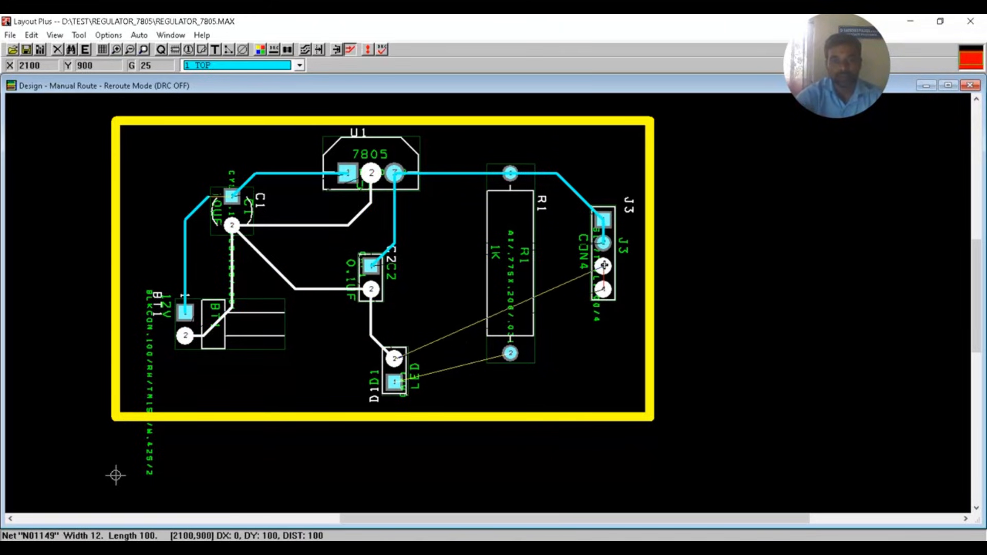
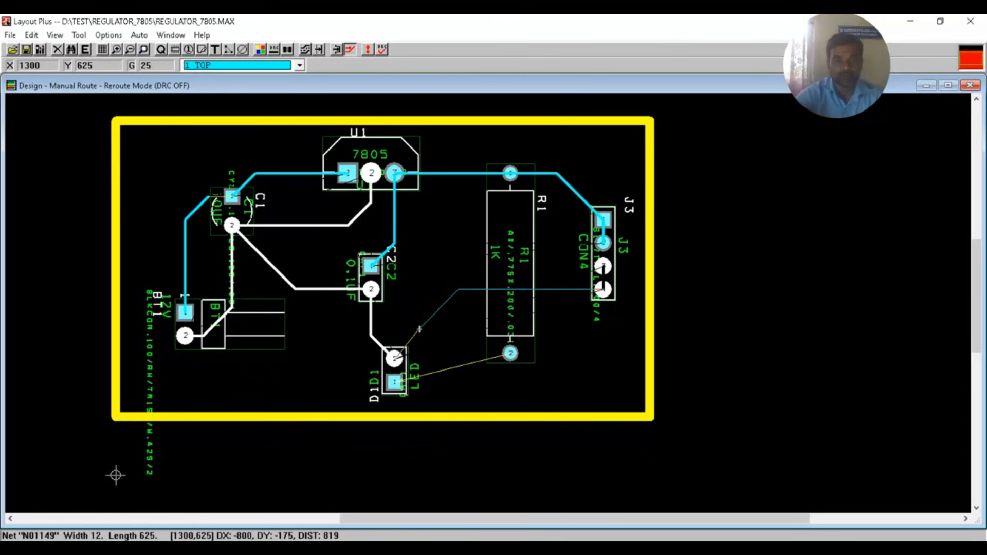
Complete the J3 pin 4 to D1 pin 2 trace, route D1 pin 1 to R1 pin 2, and zoom to fit the board.
click(394, 360)
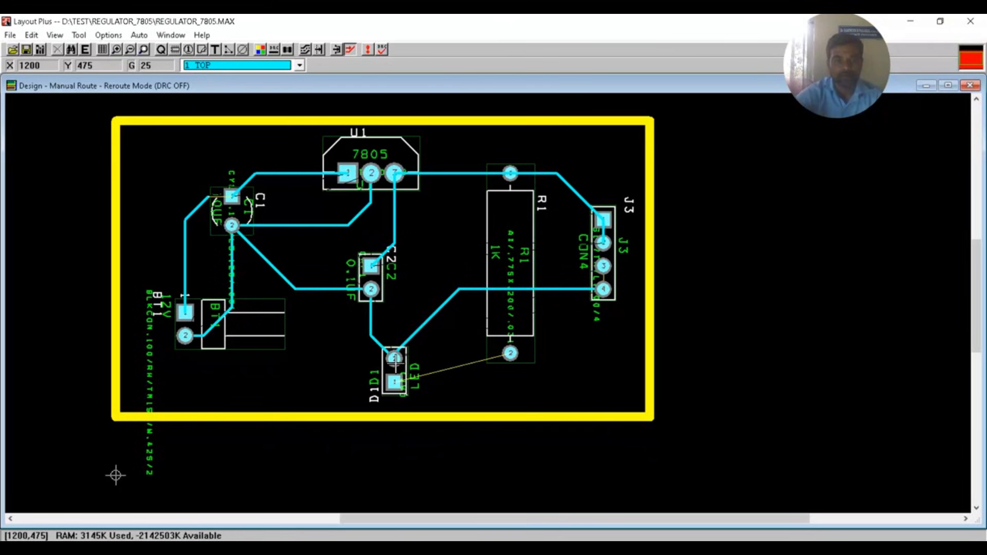
click(395, 383)
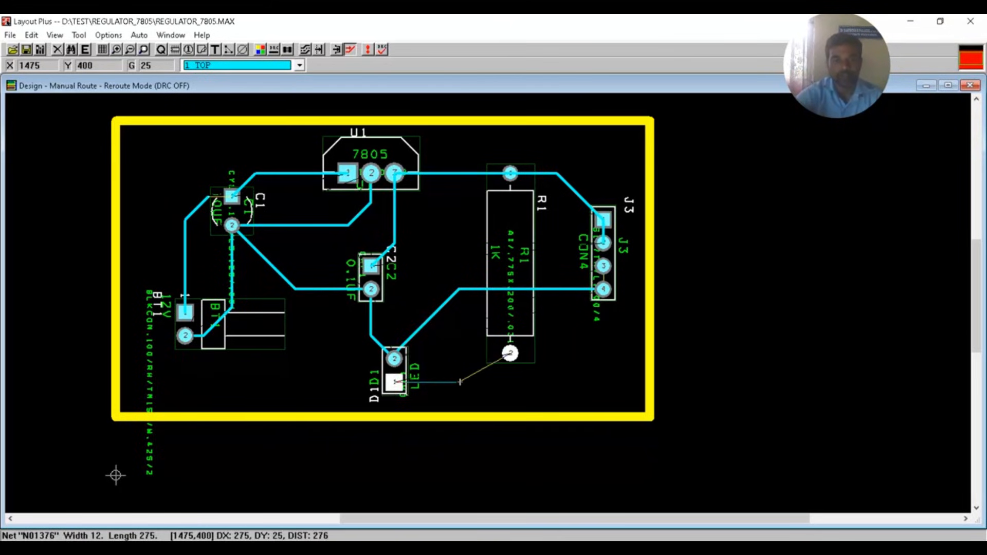
click(511, 354)
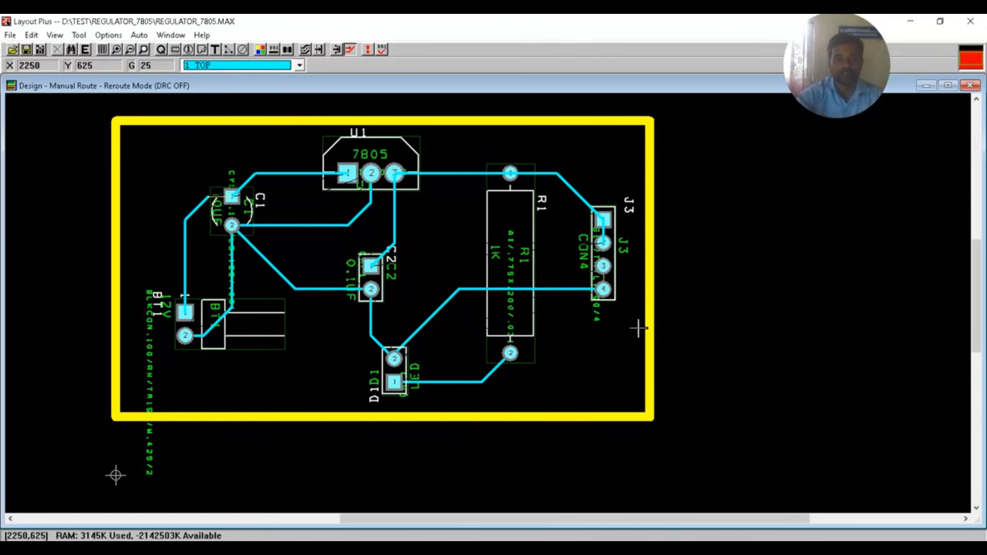
click(143, 50)
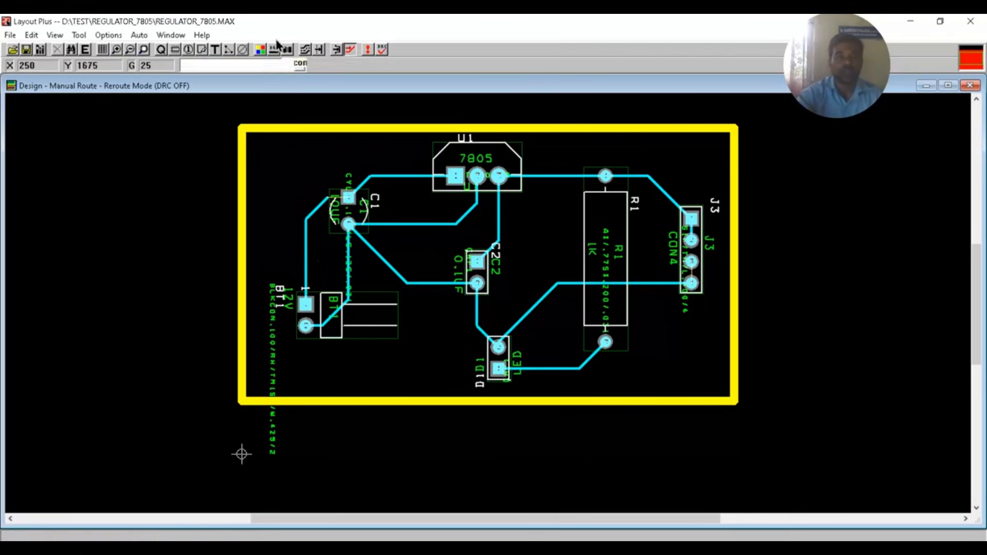
Create a new text item reading '7805_5V REGULATOR' with height 35.
click(215, 51)
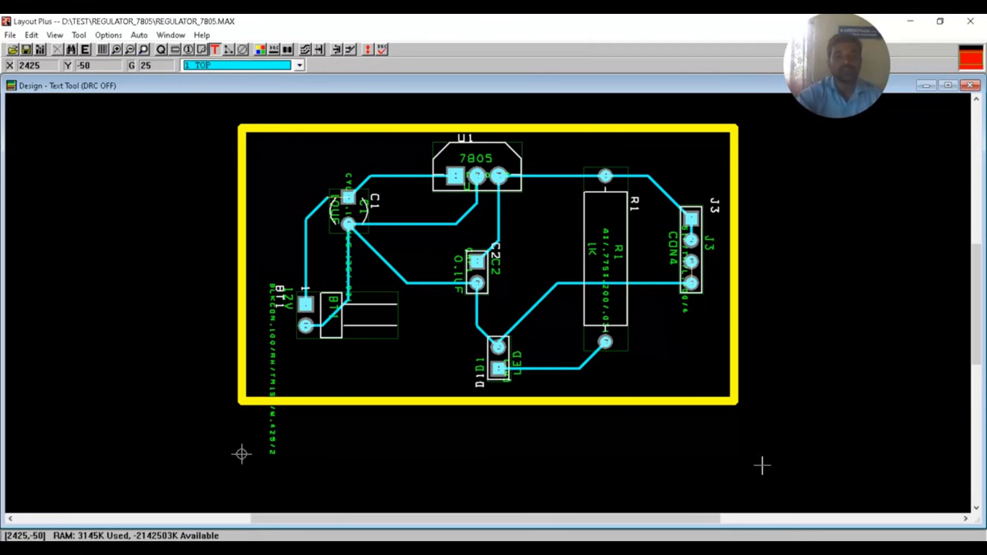
right_click(636, 373)
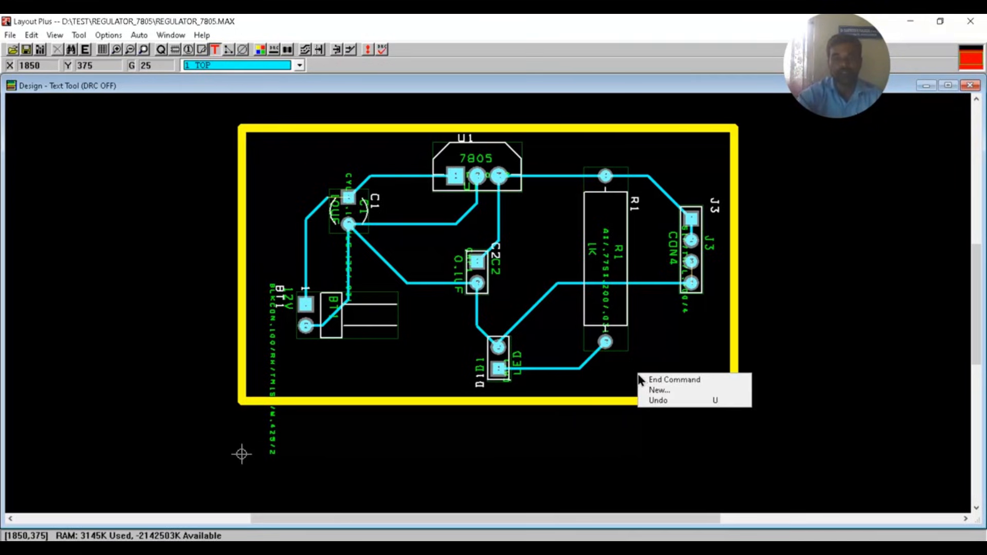
click(664, 391)
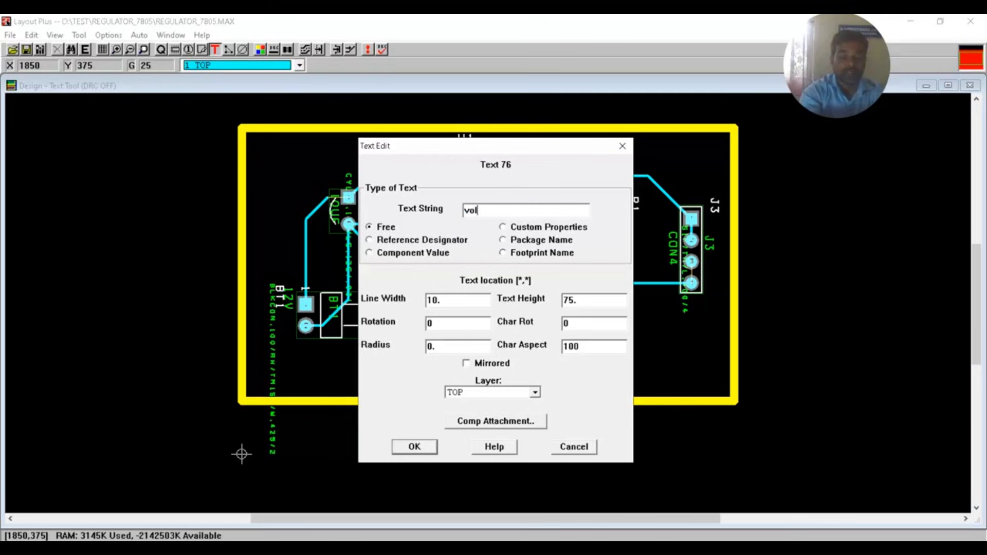
text(voltage)
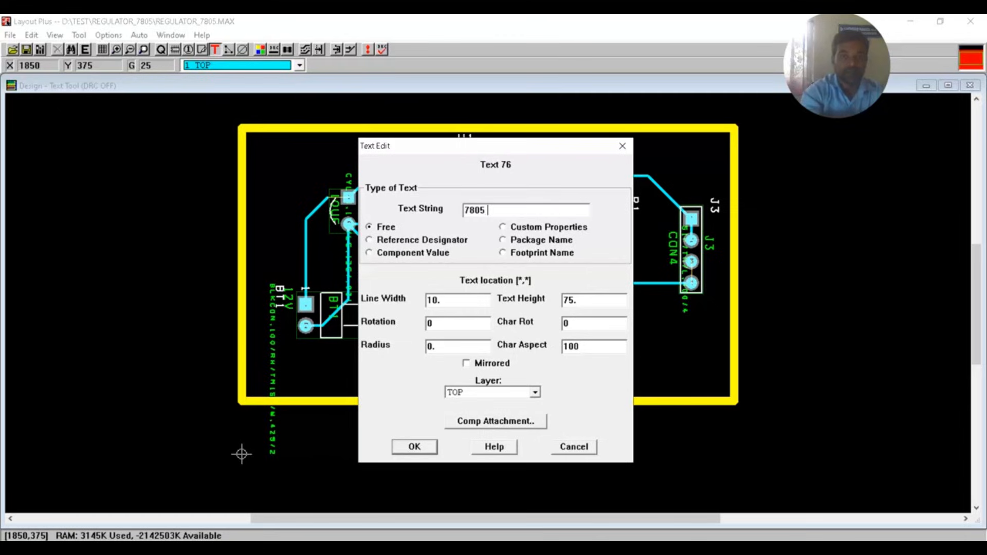
text(%)
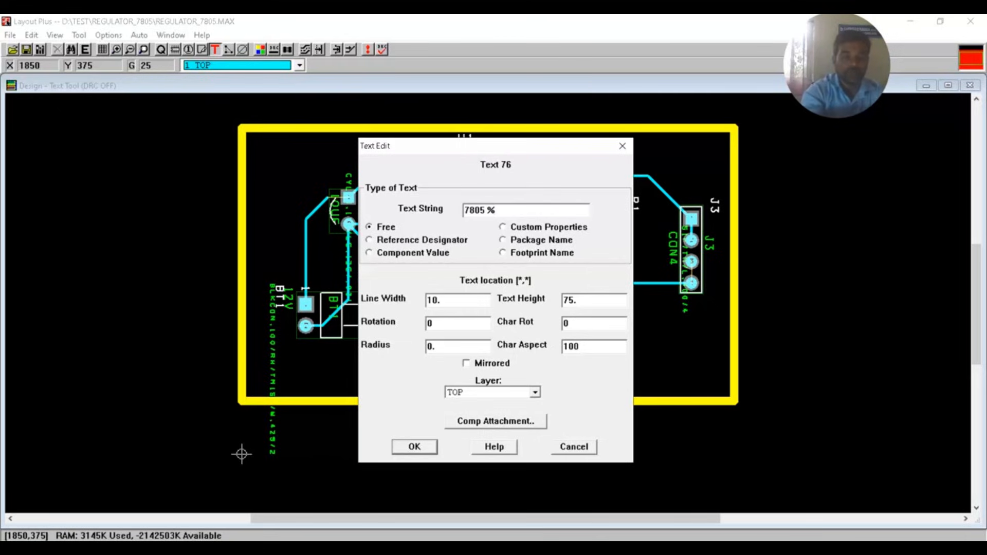
key(BackSpace)
text(5V Regulato)
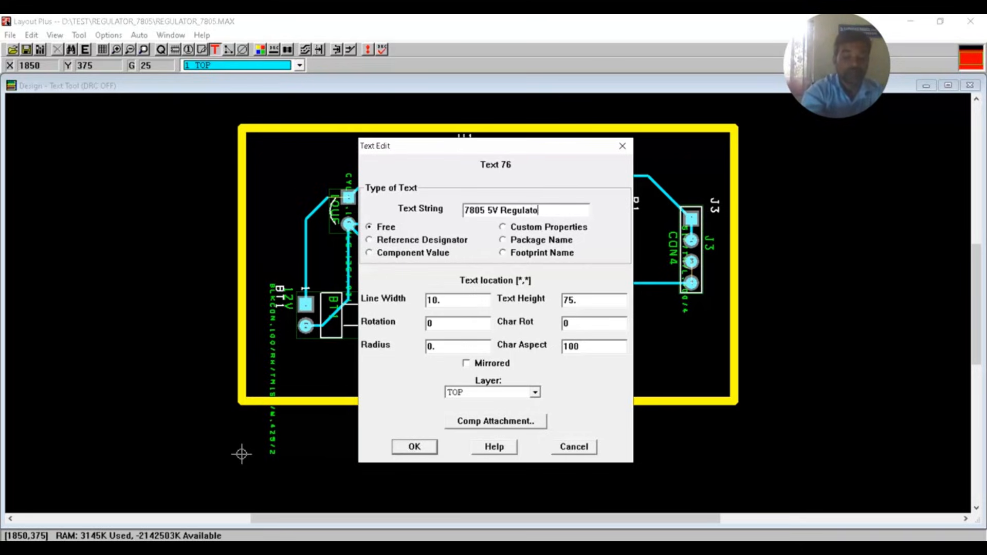
text(r)
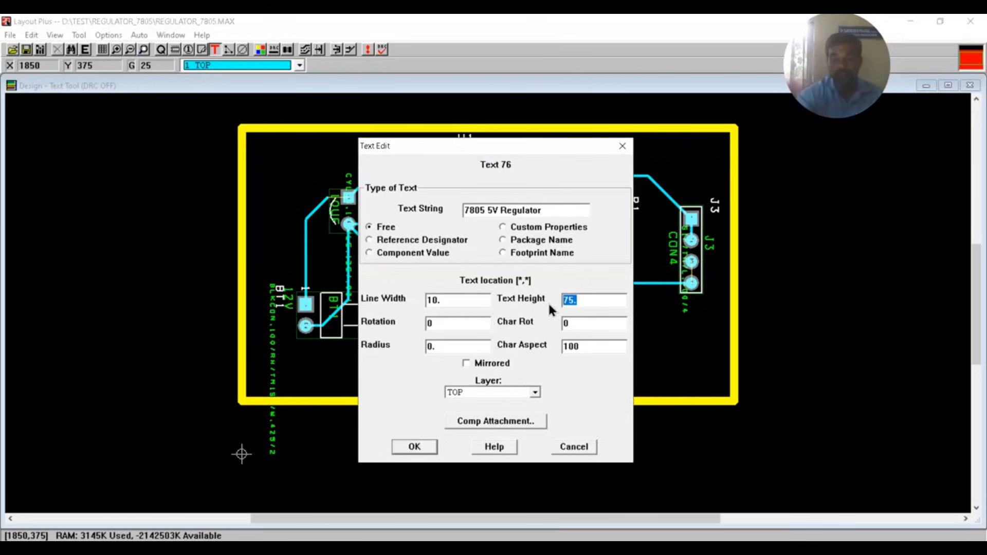
text(35)
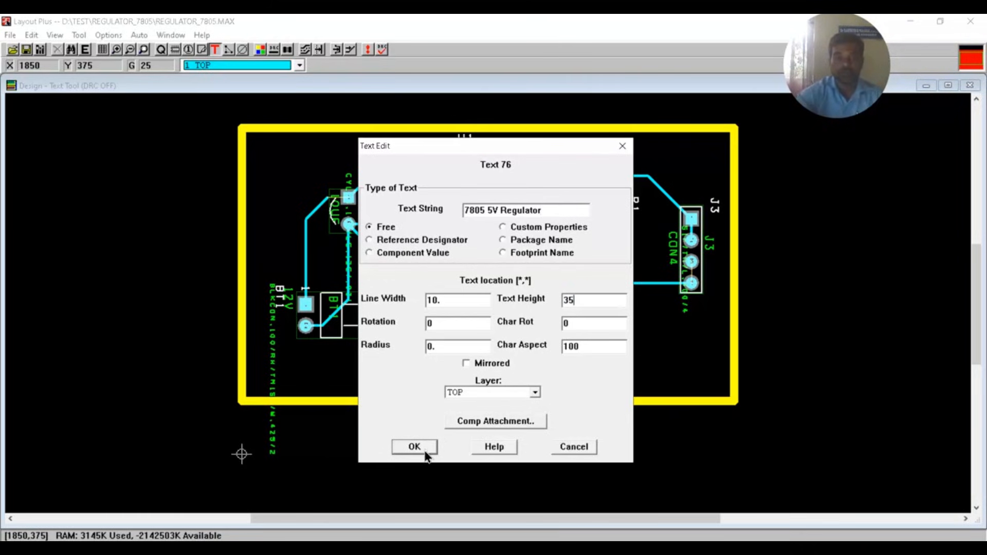
click(425, 452)
Put the label on the SSTOP silkscreen layer and place it along the lower right edge.
click(499, 392)
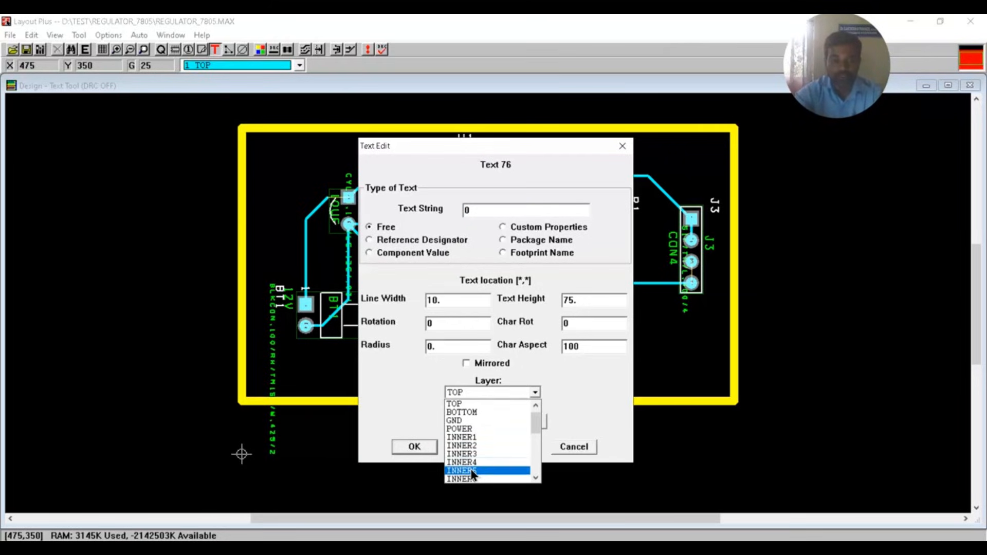
scroll(471, 473, down, 5)
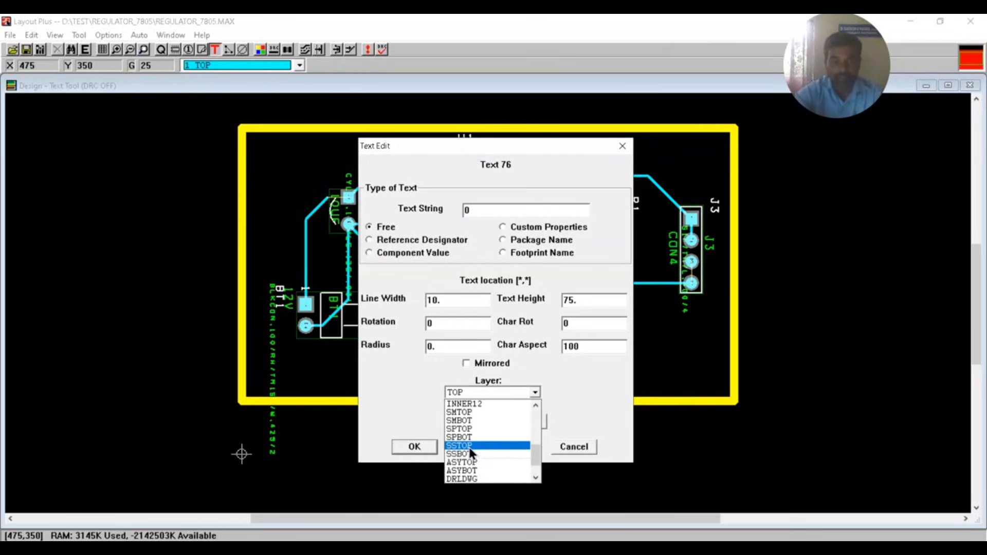
click(472, 445)
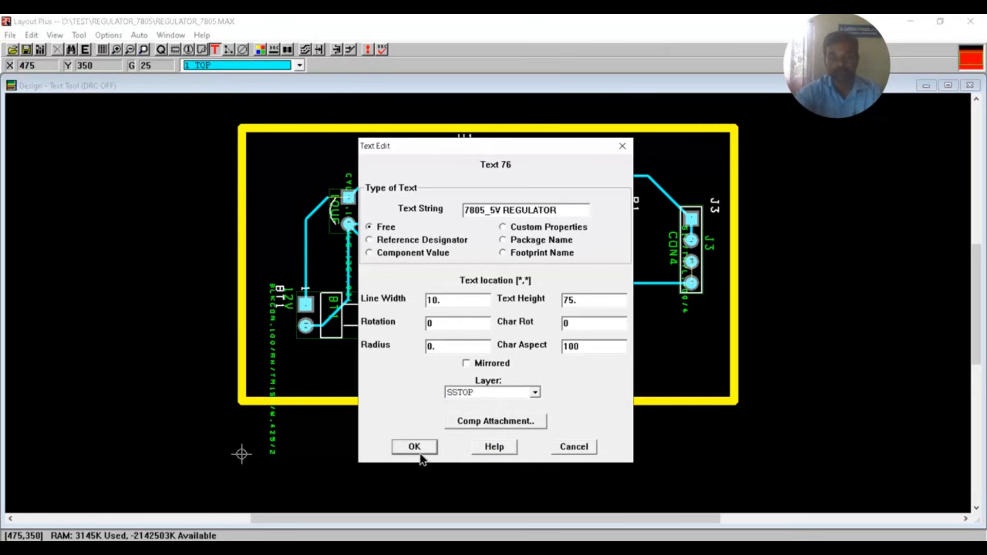
click(418, 448)
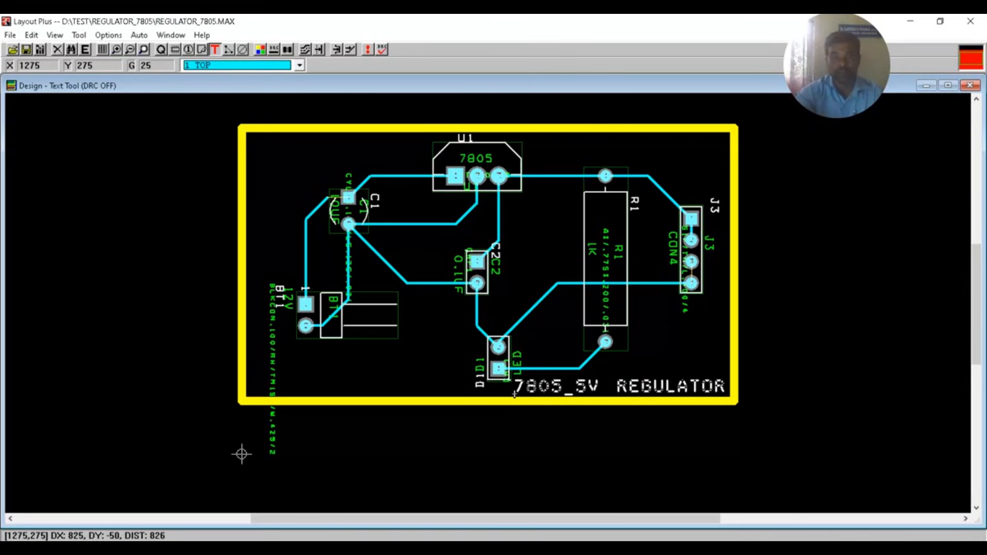
click(514, 394)
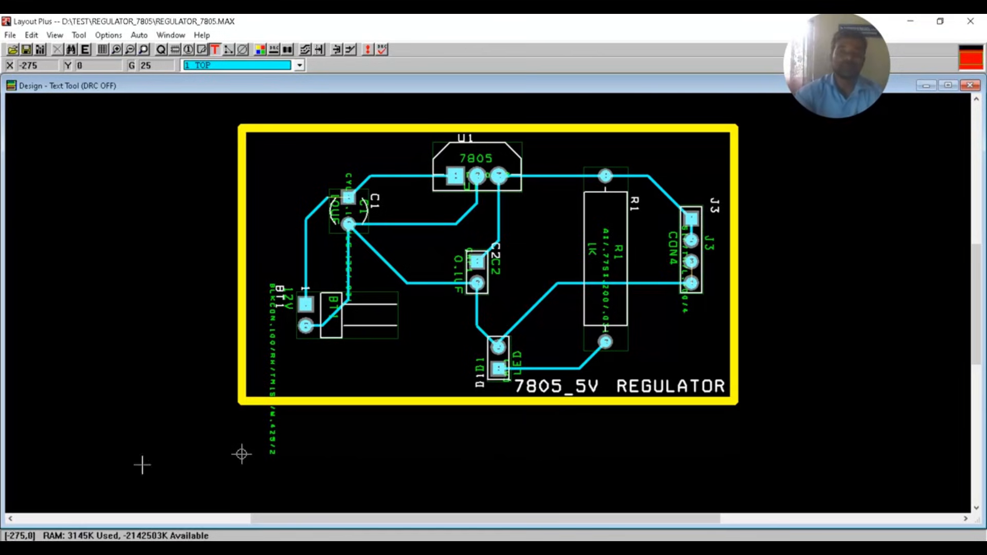
Dimension the left board edge as 1275 high and the top edge as 2300 wide.
click(78, 35)
click(78, 34)
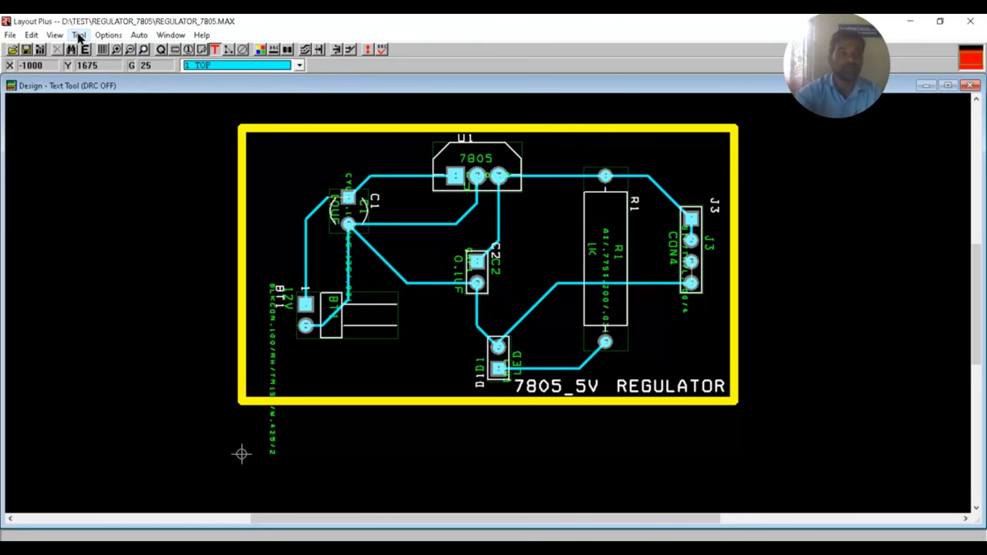
click(79, 35)
mouse_move(163, 354)
click(199, 370)
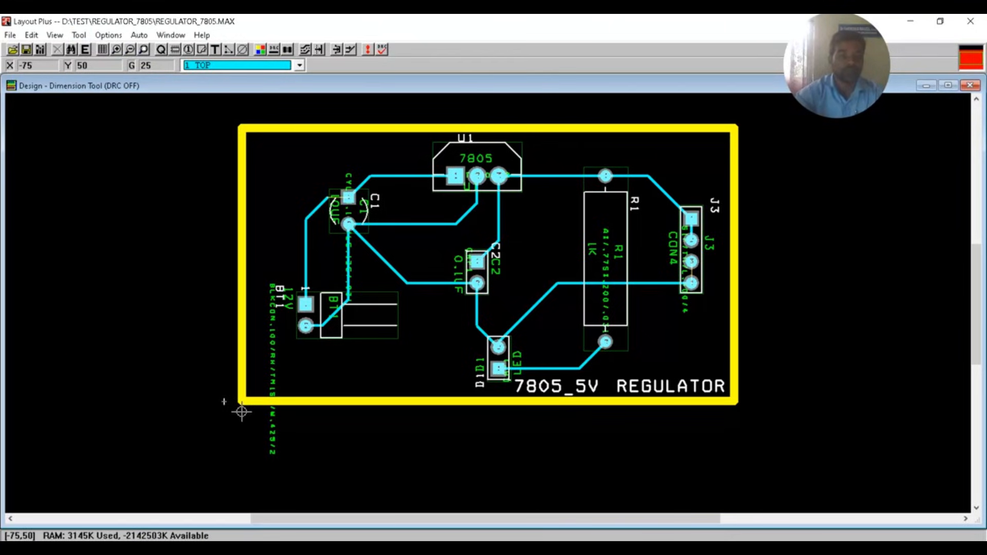
click(225, 402)
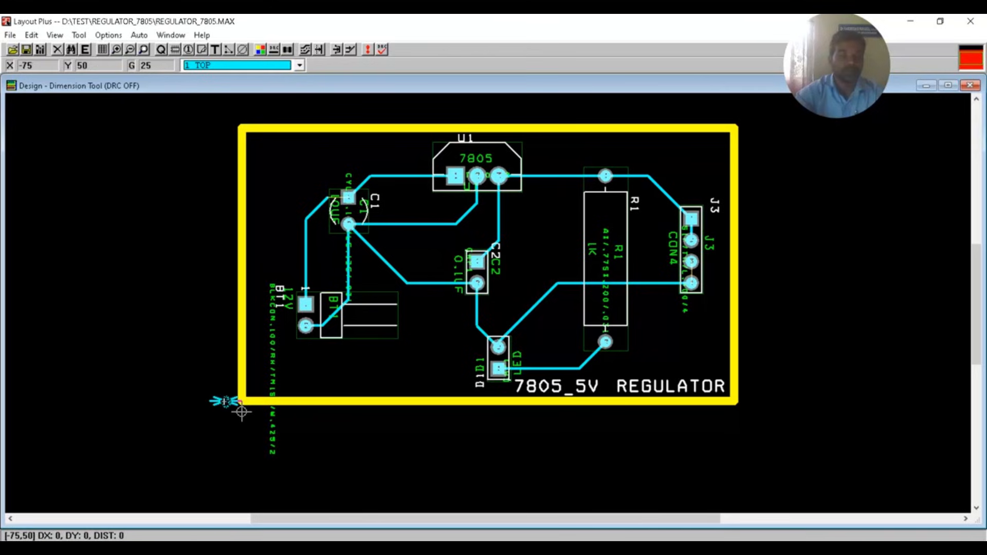
click(207, 130)
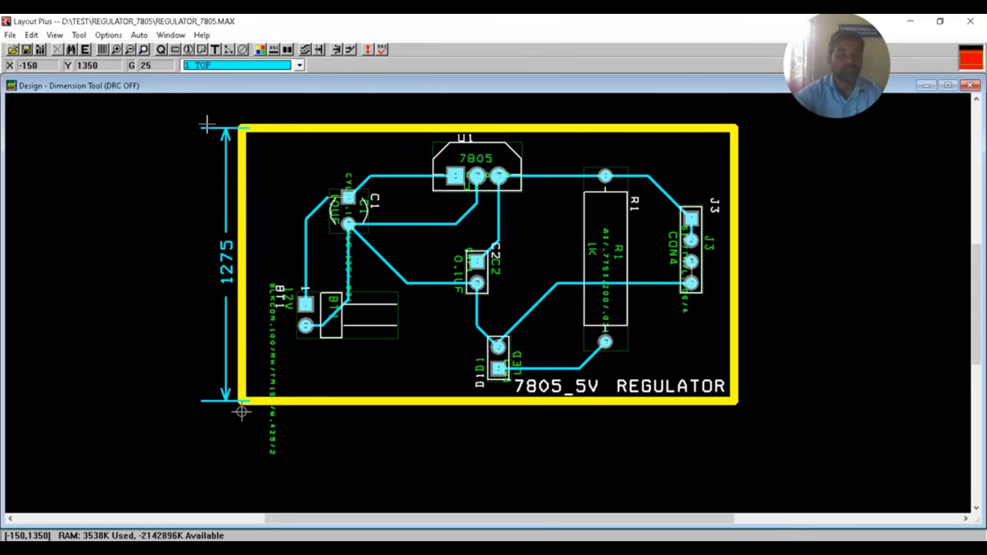
click(243, 106)
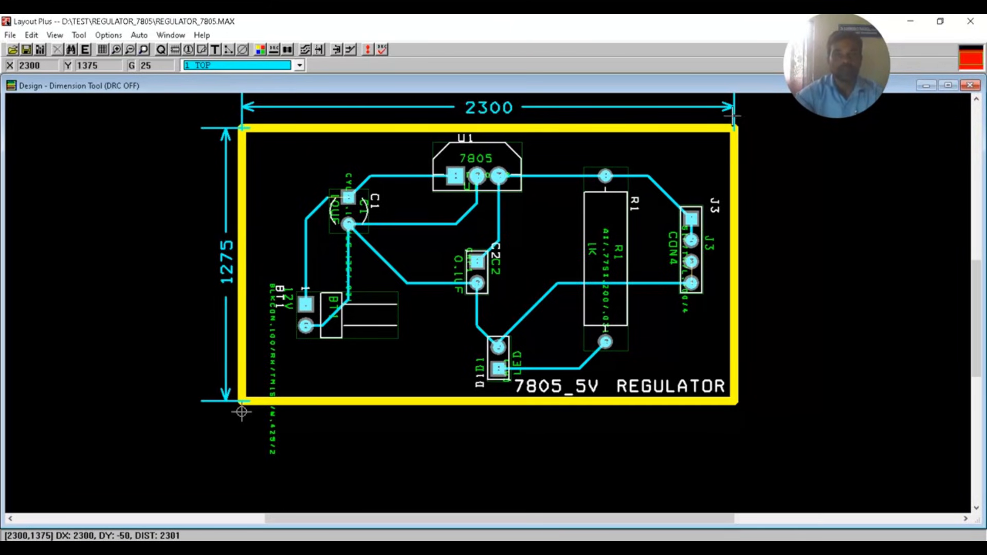
click(732, 115)
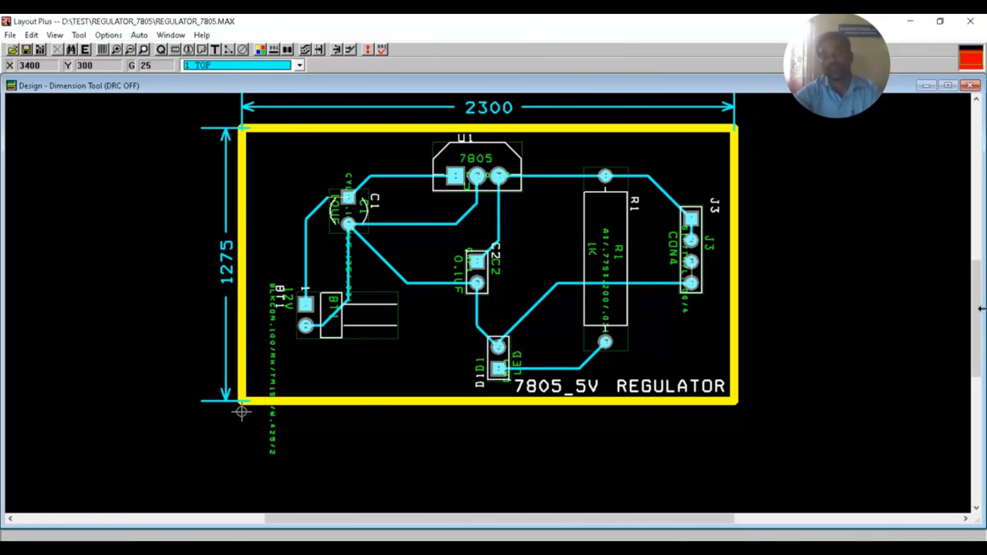
drag(979, 326, 981, 306)
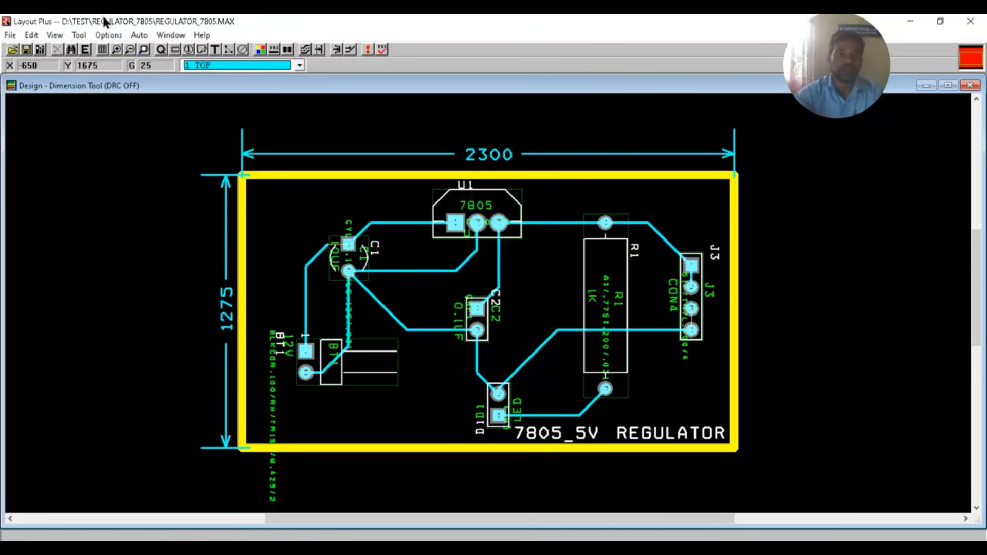
Open the Post Process table, enlarge it, and preview the *.TOP Top Layer Gerber plot.
click(104, 37)
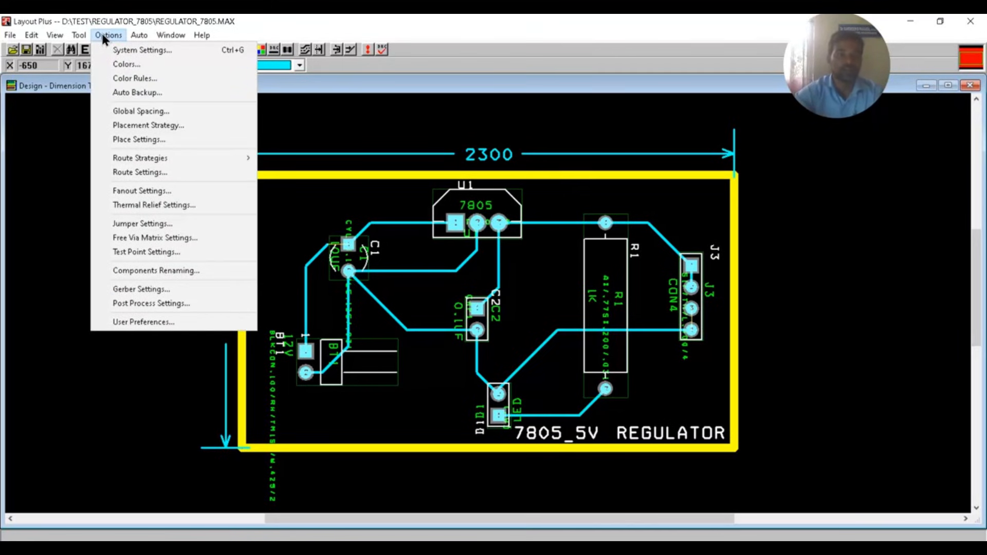
click(153, 303)
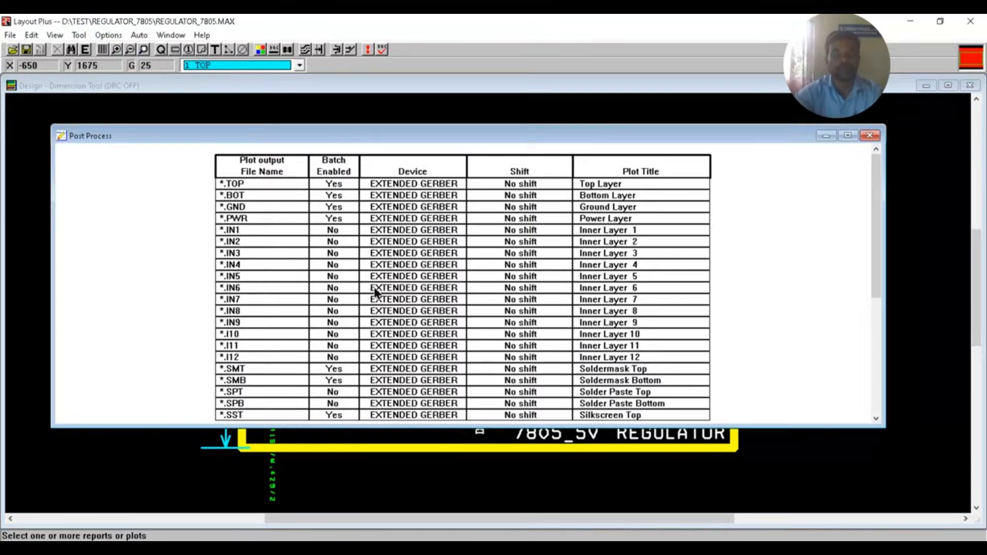
click(847, 135)
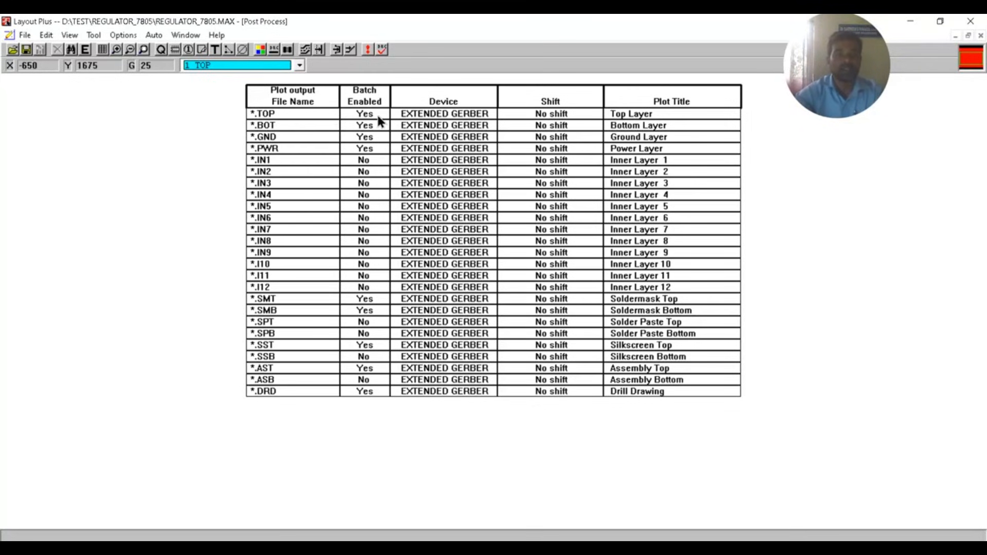
click(363, 117)
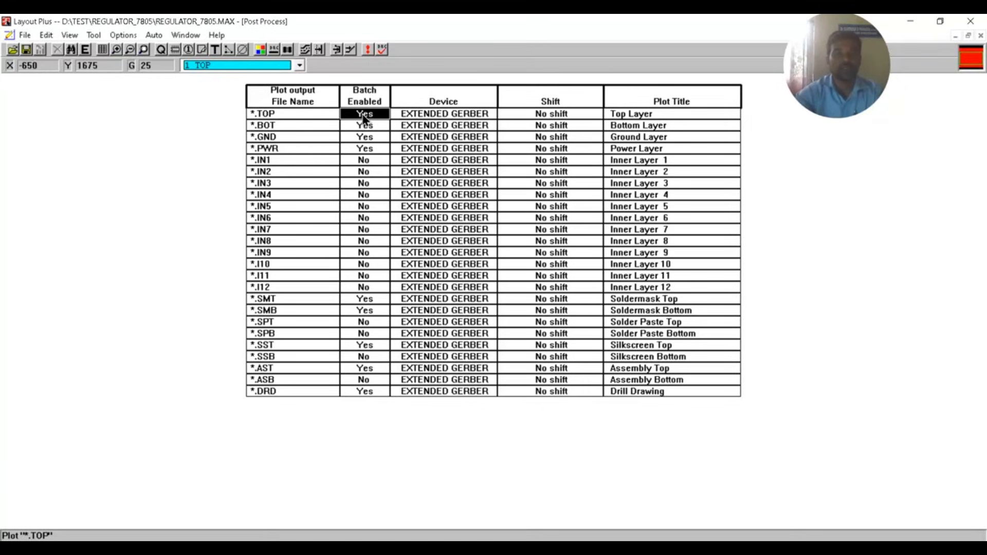
right_click(364, 118)
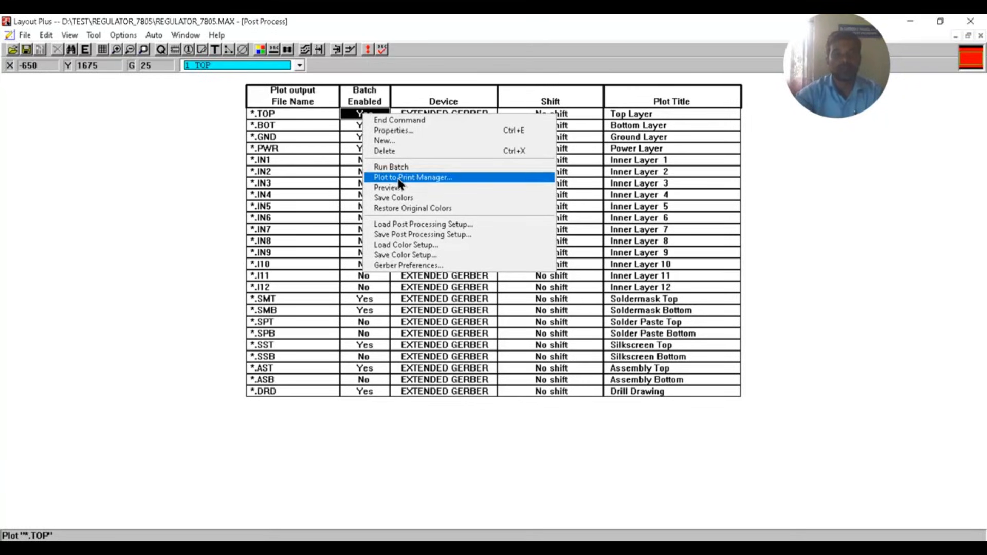
click(389, 189)
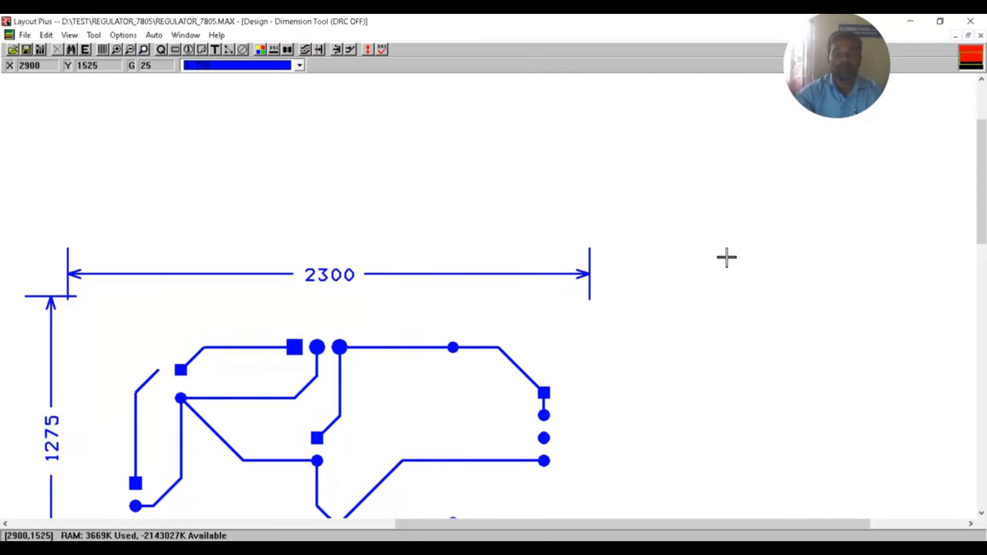
drag(981, 199, 981, 322)
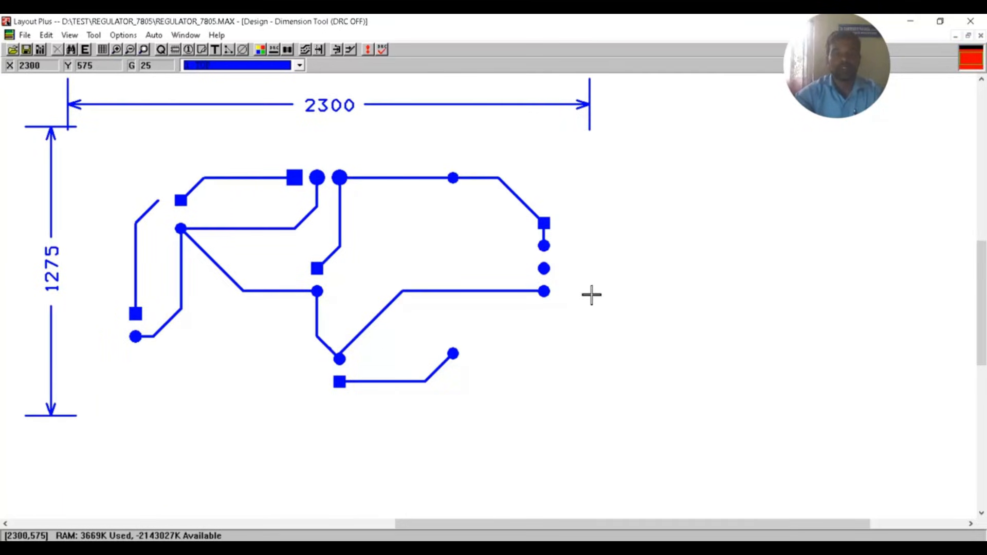
Preview the *.BOT Bottom Layer plot and return to the plot table.
click(980, 36)
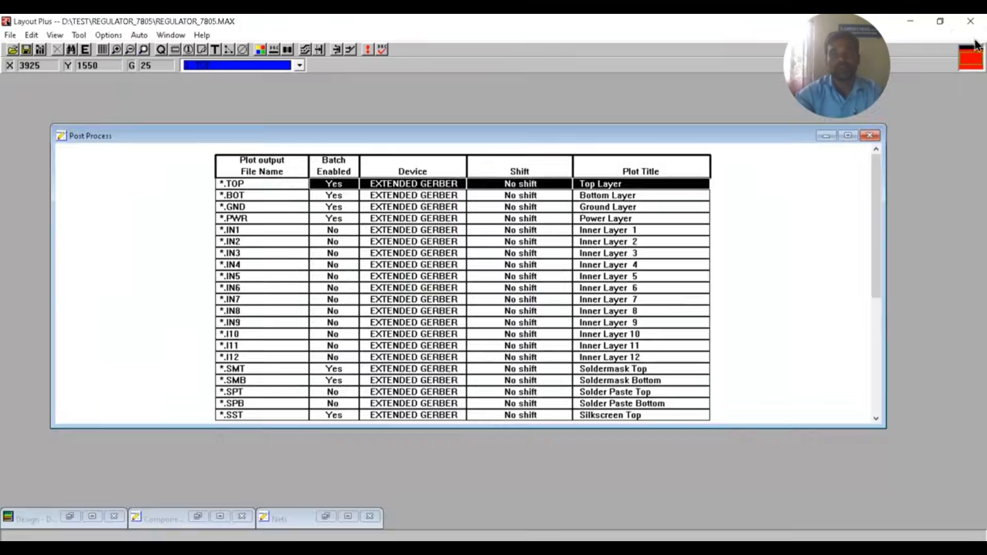
right_click(339, 197)
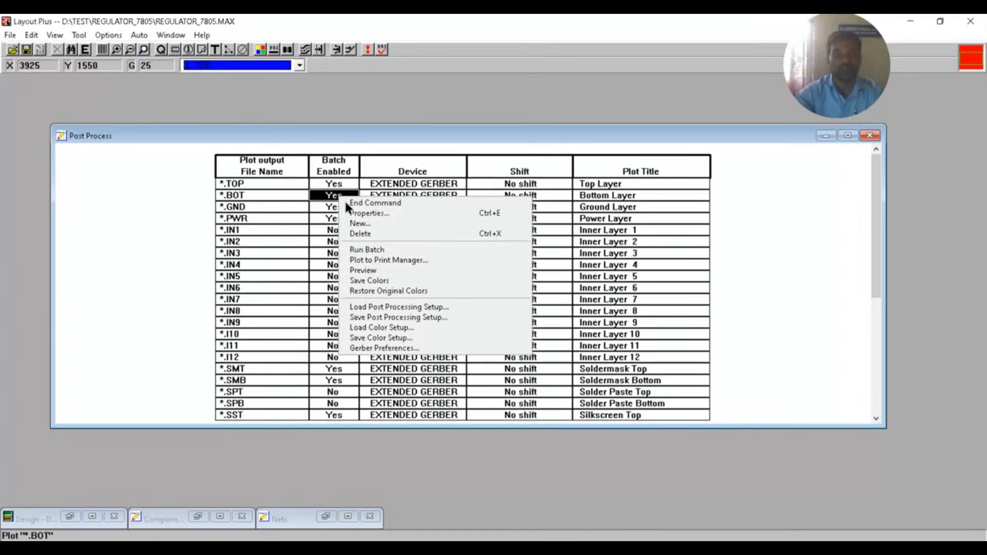
click(366, 271)
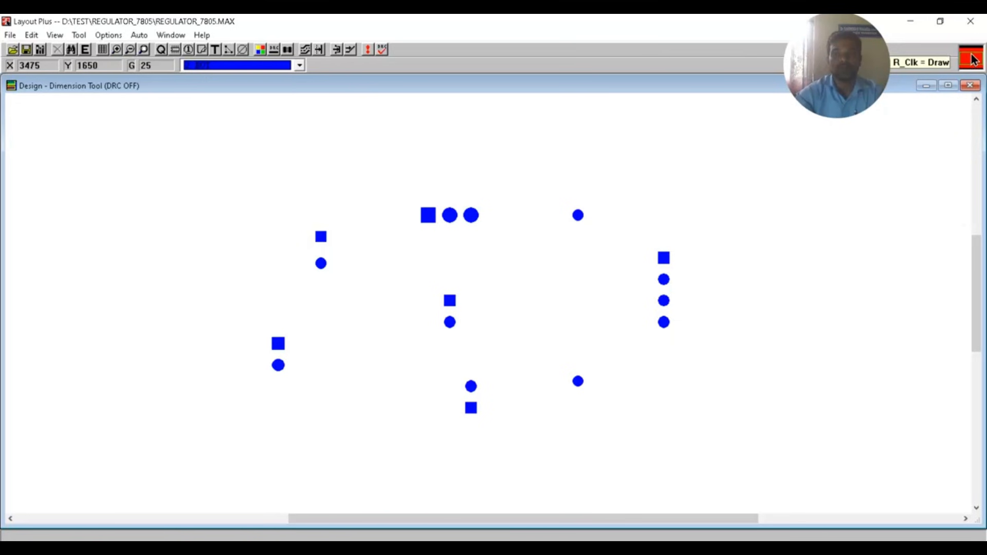
click(970, 86)
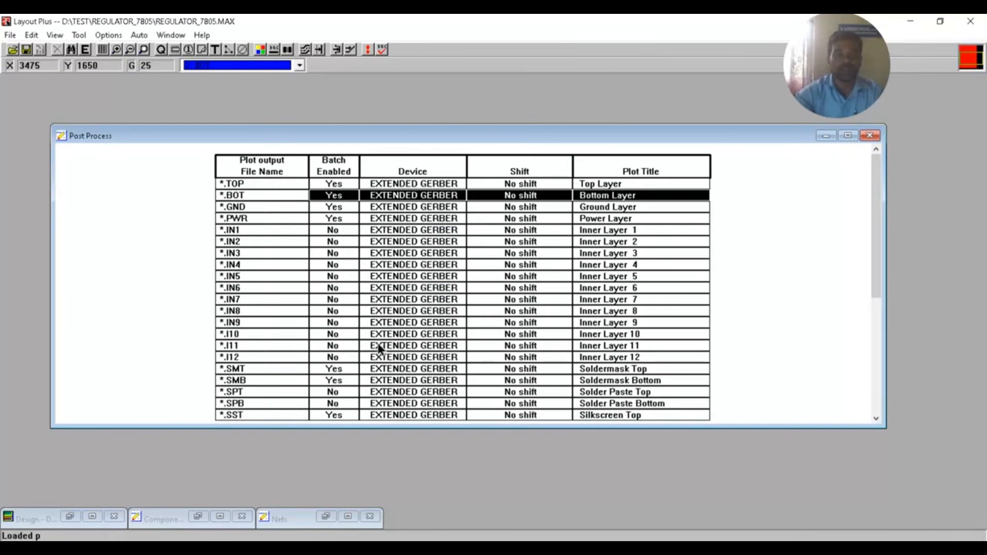
drag(877, 212, 831, 314)
Preview the *.SST Silkscreen Top plot, then put the preview away.
click(333, 383)
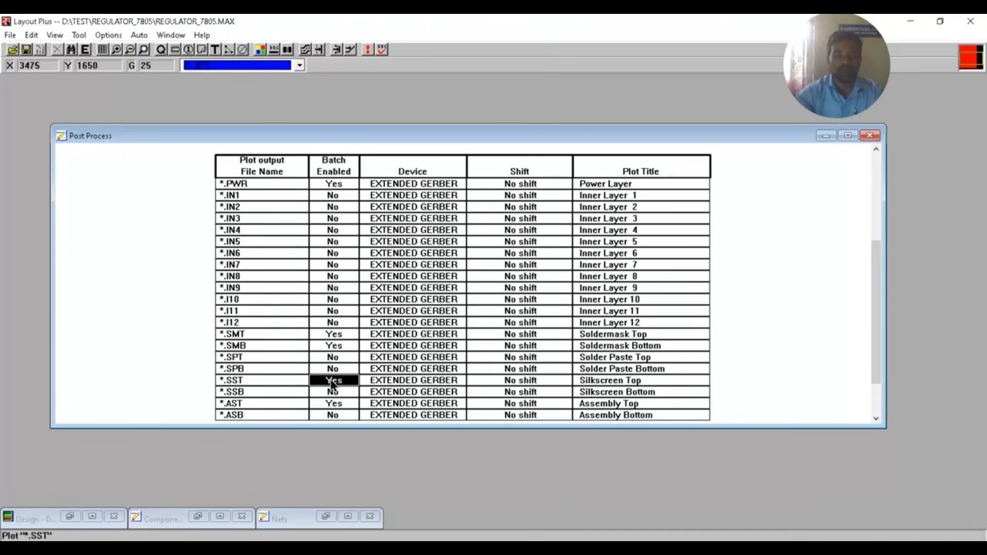
right_click(333, 383)
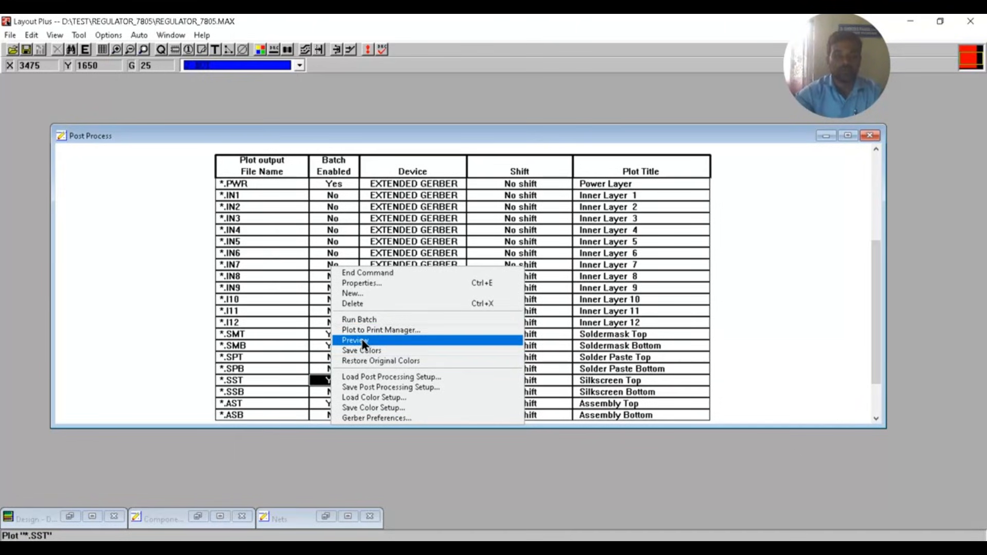
click(454, 341)
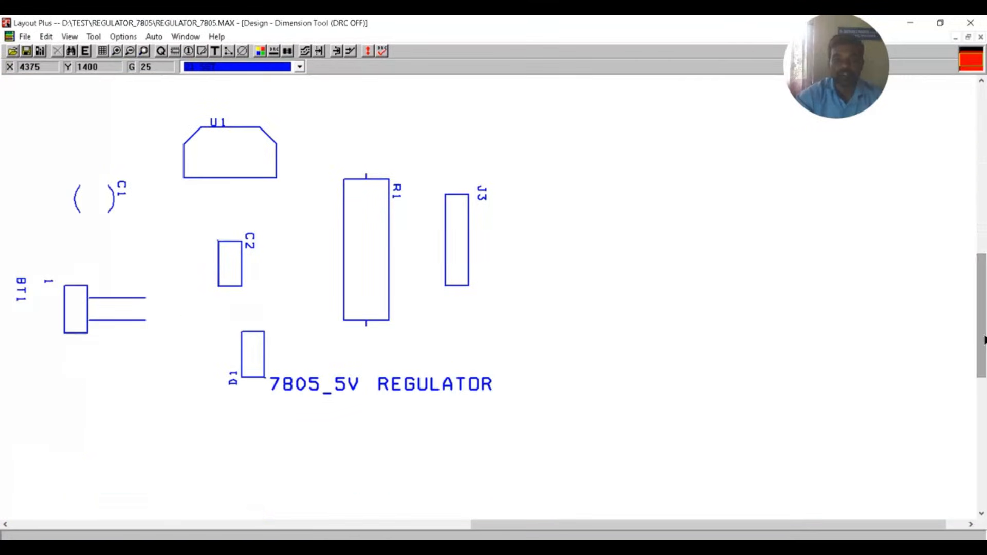
drag(534, 527, 464, 527)
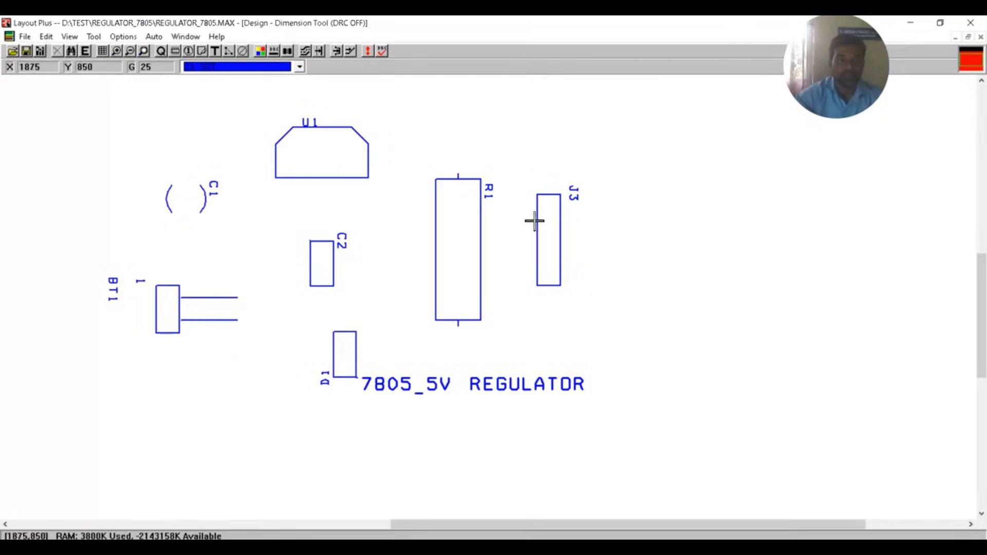
click(980, 38)
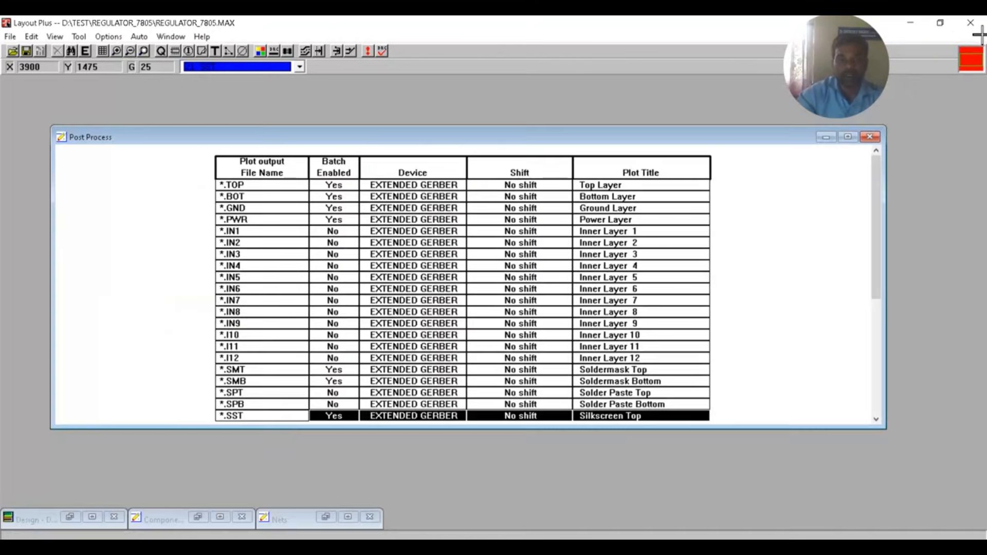
Preview the *.AST Assembly Top plot from the enlarged table and return to the table.
click(847, 137)
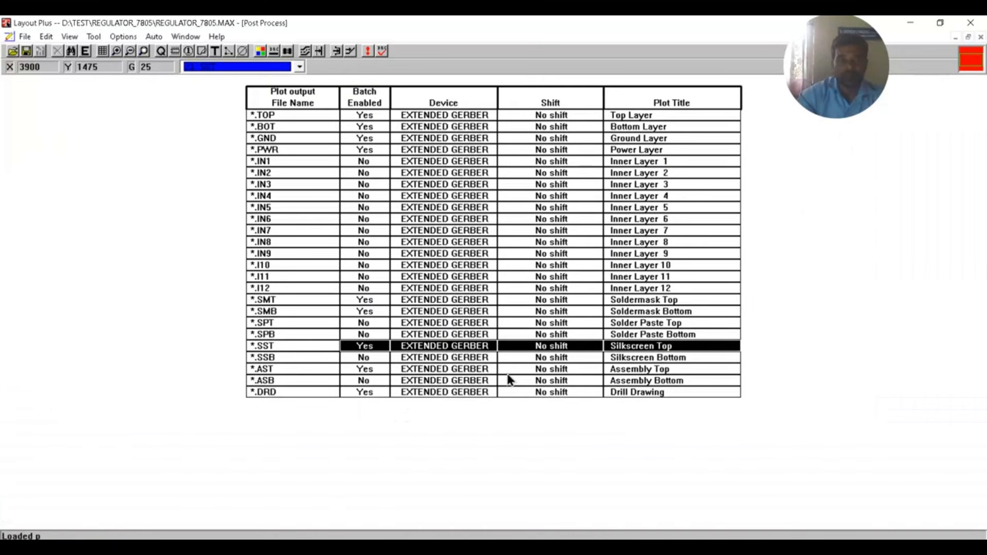
click(356, 372)
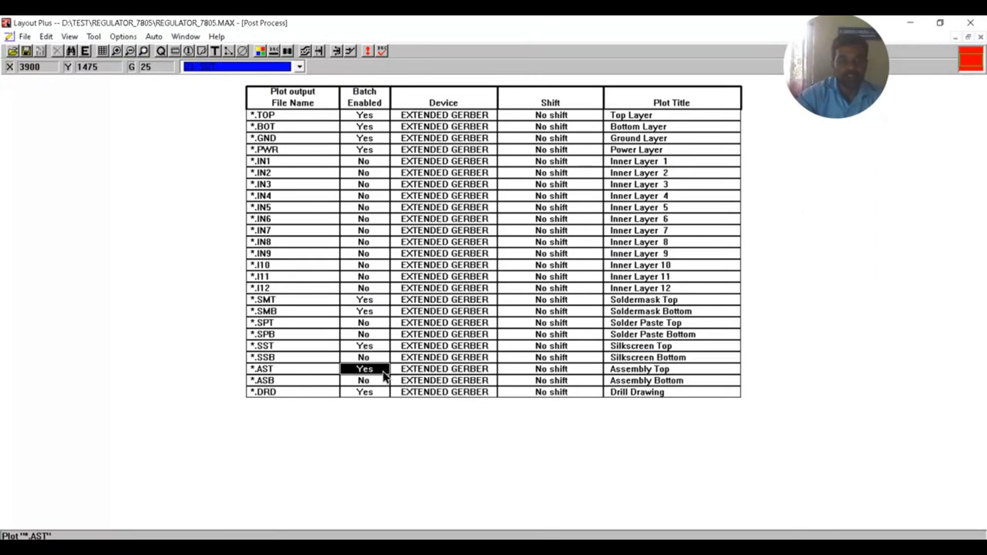
right_click(366, 369)
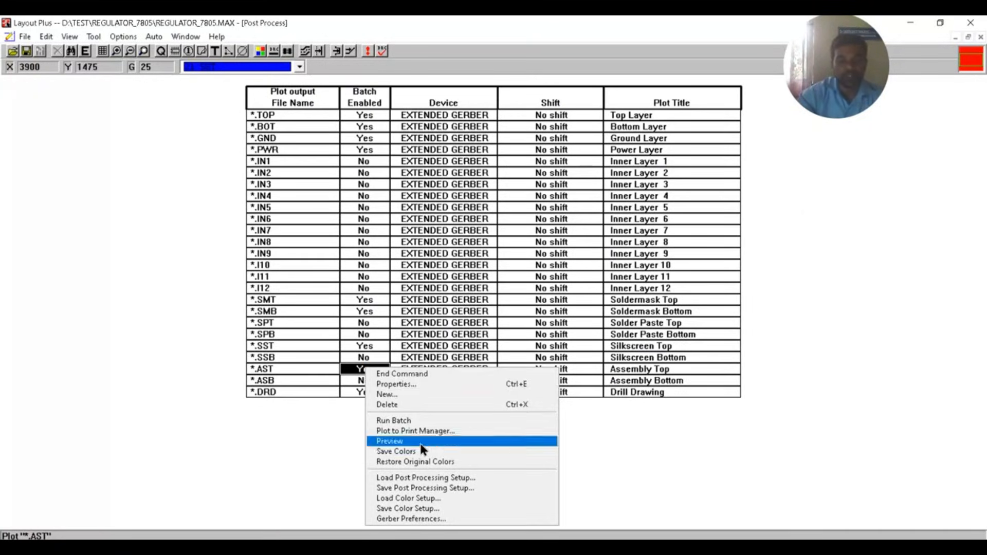
click(391, 442)
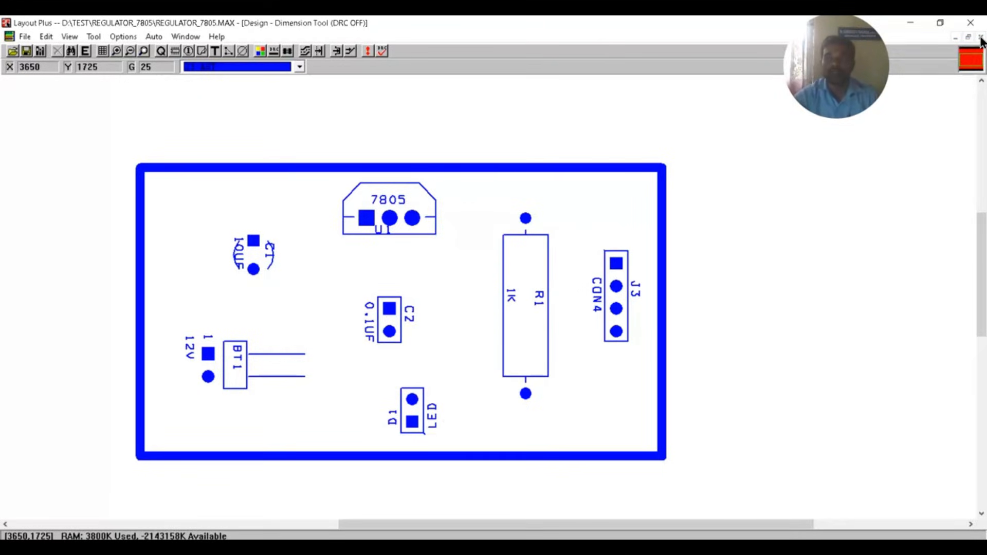
click(955, 37)
drag(881, 222, 880, 379)
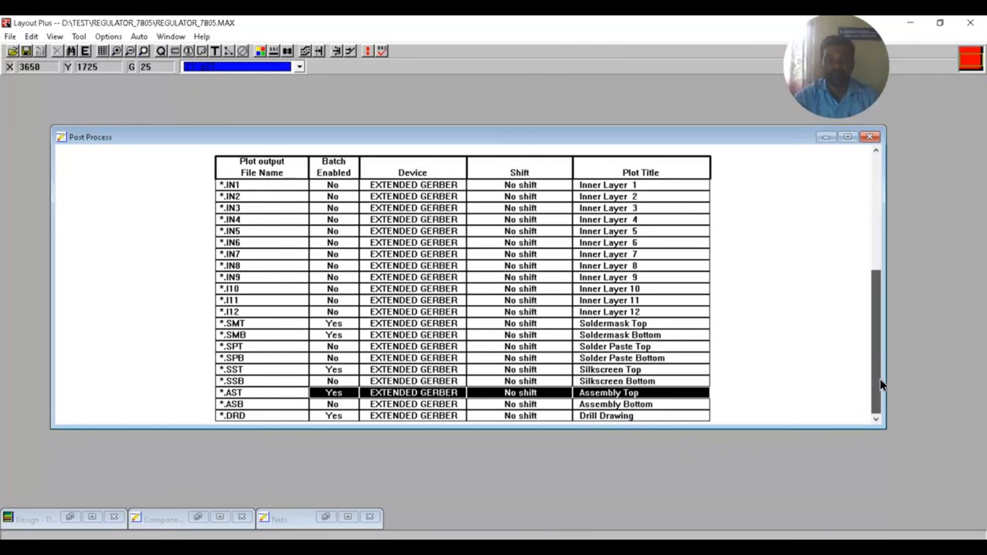
Preview the *.DRD Drill Drawing plot, close the preview, and minimize the Post Process table.
click(332, 417)
right_click(331, 418)
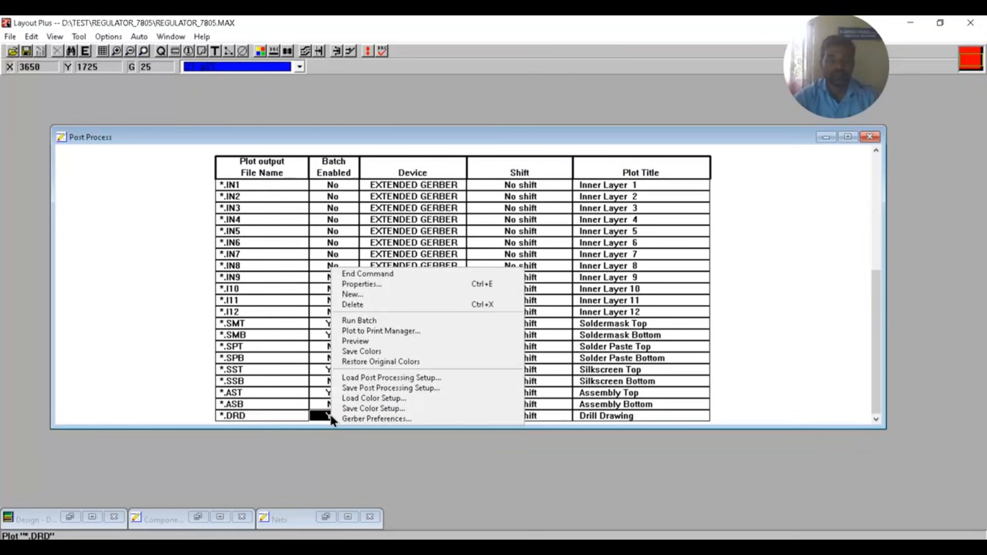
click(360, 341)
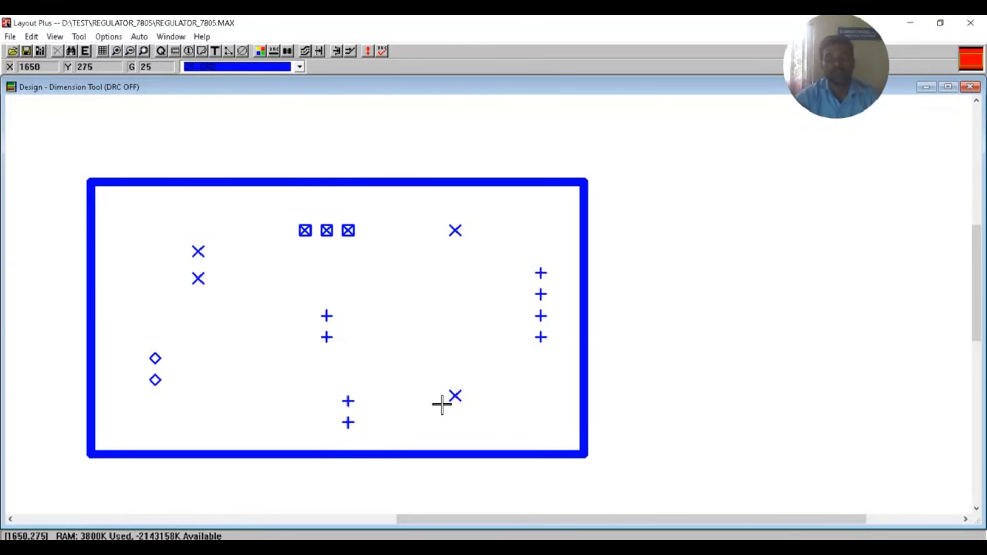
click(969, 87)
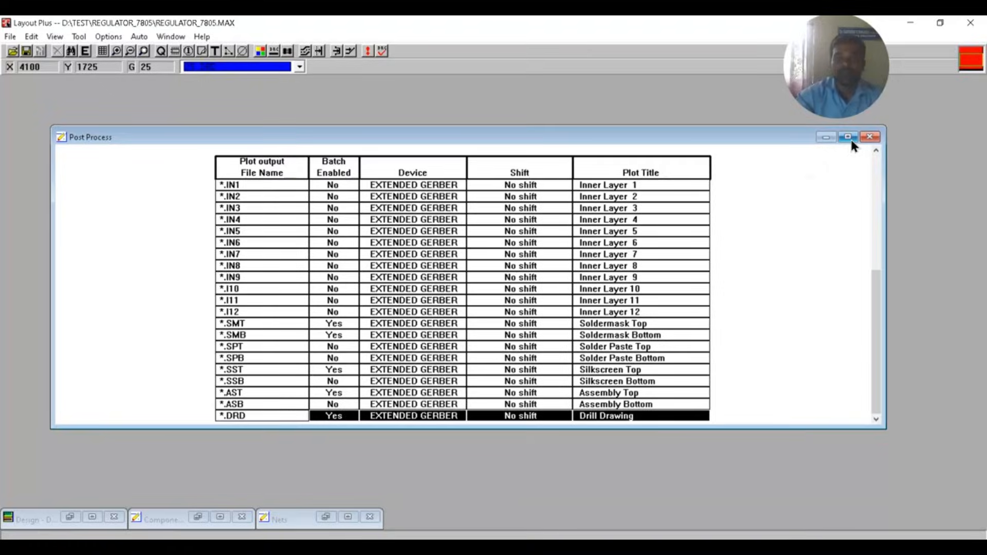
click(827, 138)
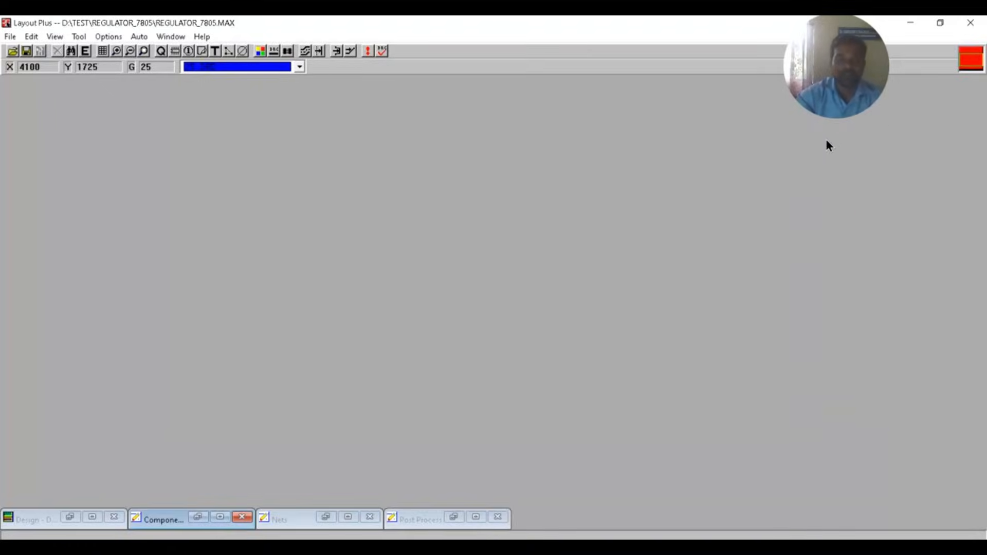
Glance at the components table, then restore the Post Process window and maximize the board Design window.
click(218, 518)
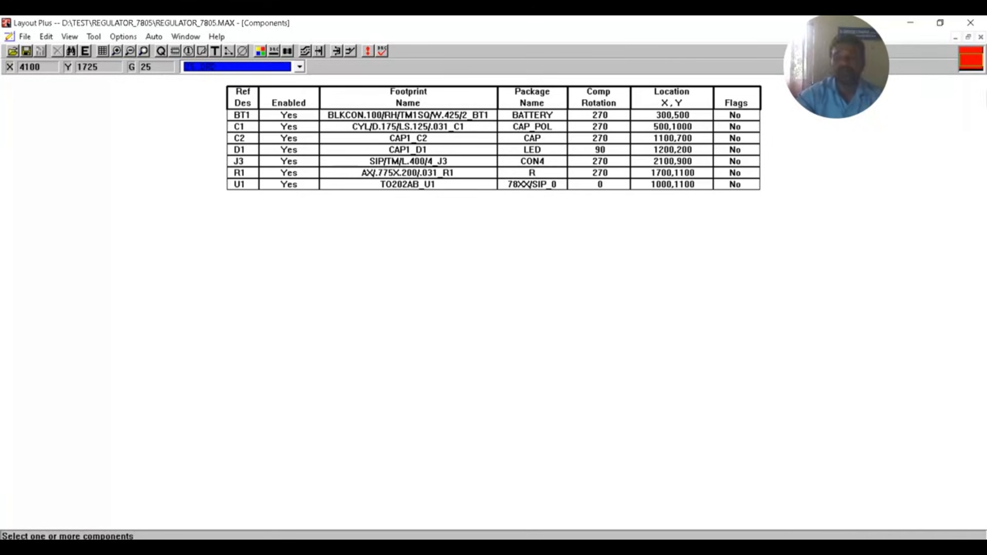
click(980, 37)
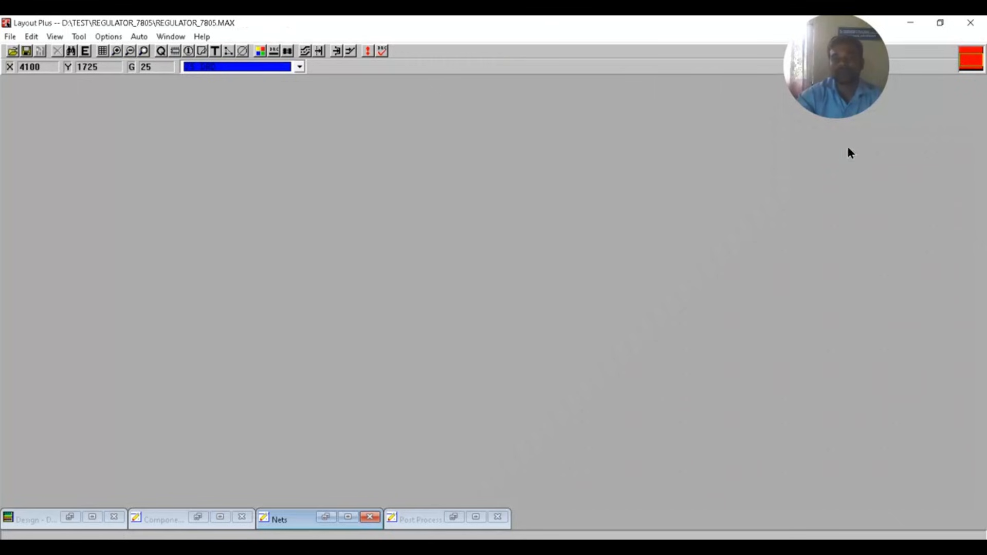
click(479, 517)
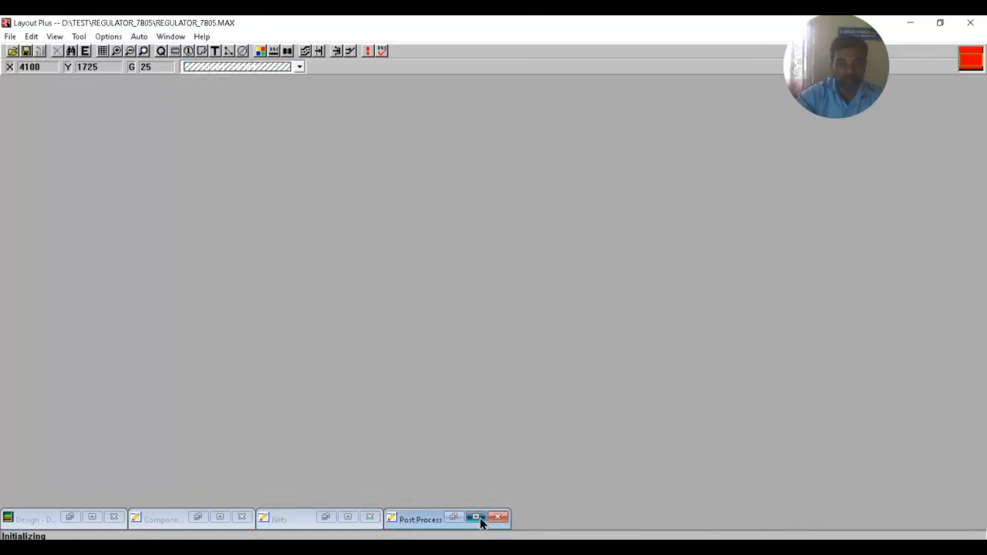
click(980, 37)
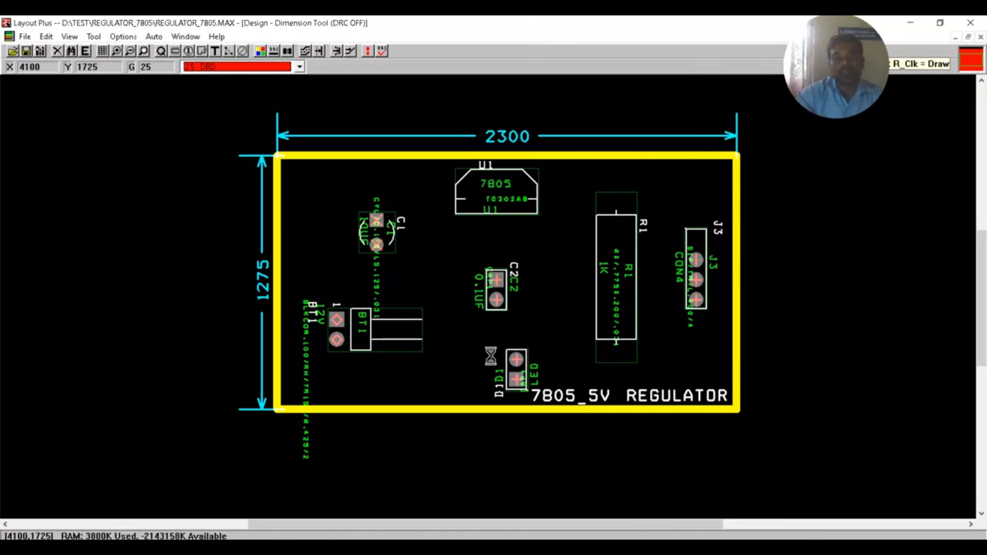
Set 1 TOP as the active layer and run the post processor, acknowledging the Gerber and drill messages.
click(300, 67)
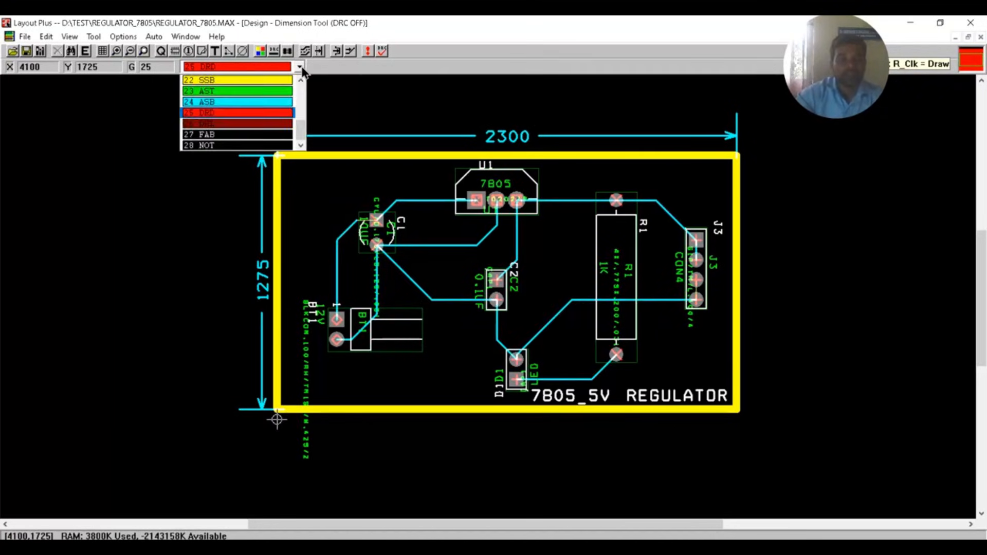
scroll(263, 98, up, 7)
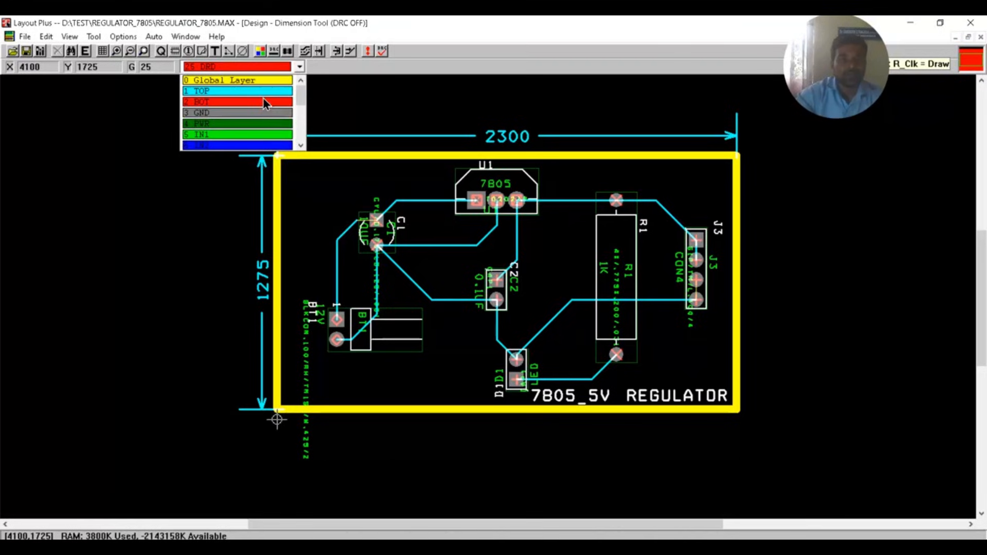
click(213, 85)
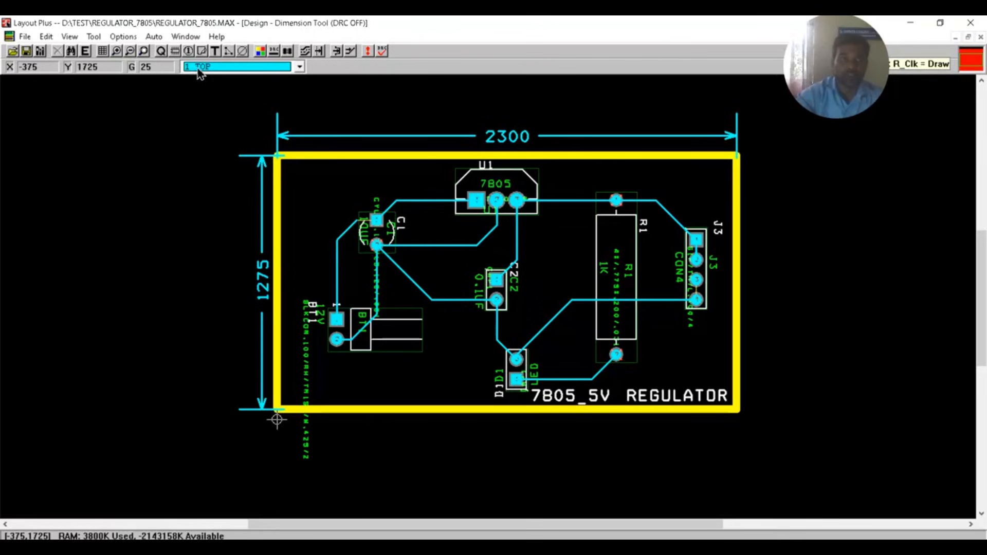
click(157, 38)
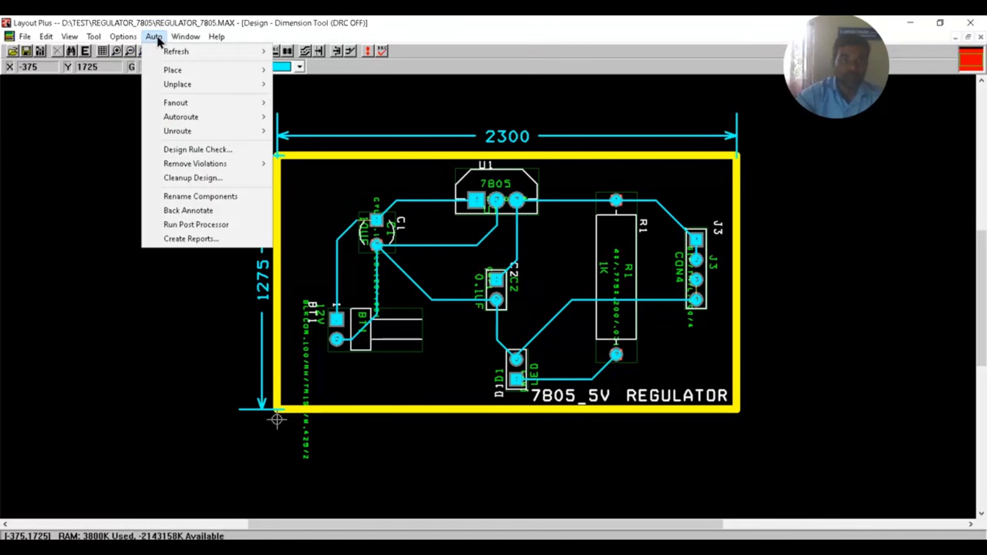
click(207, 225)
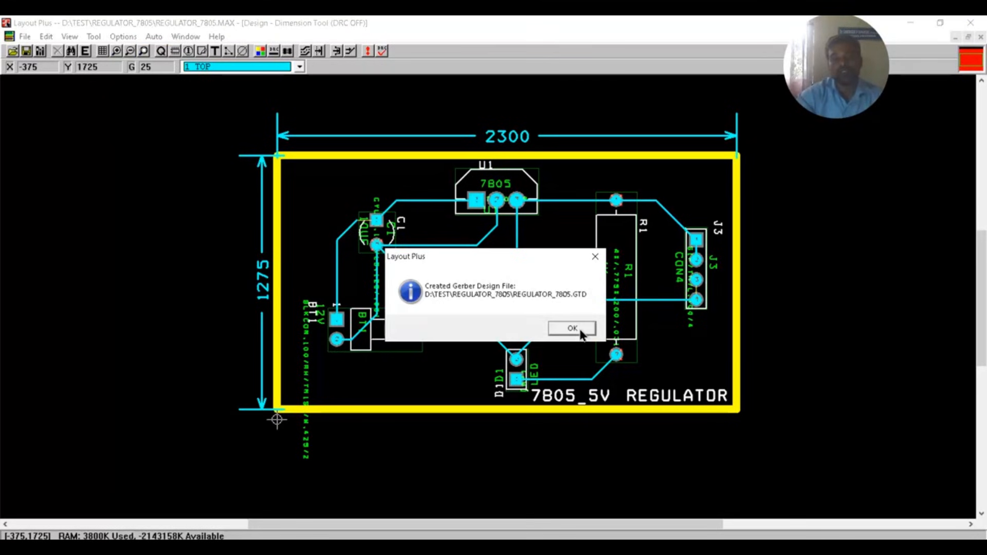
click(581, 331)
click(578, 333)
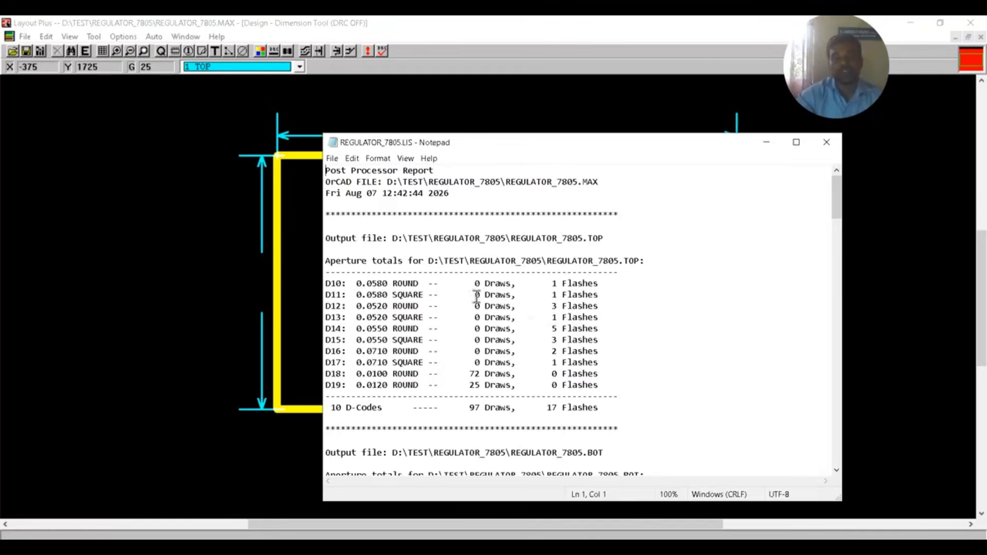
Scroll through the aperture totals in REGULATOR_7805.LIS, then close Notepad.
scroll(653, 267, down, 3)
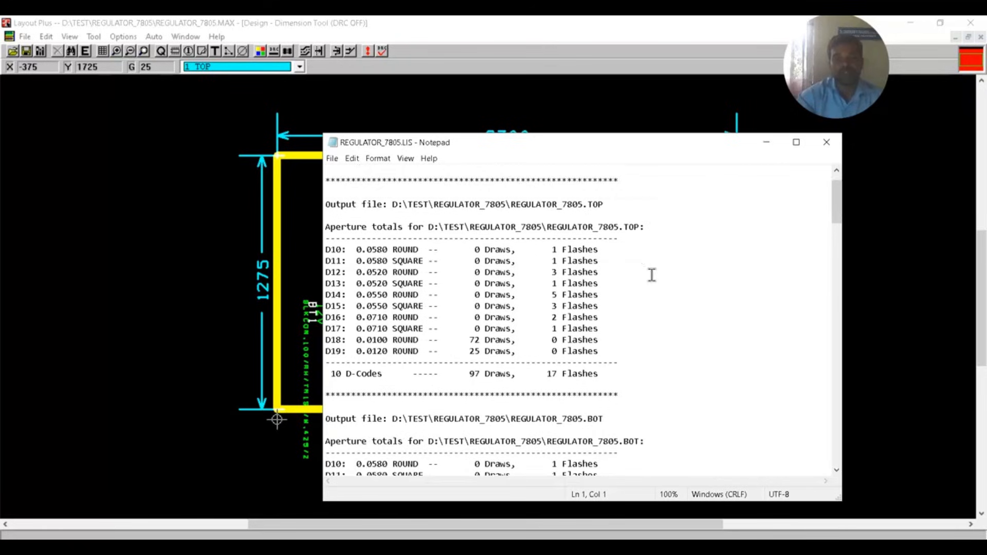
scroll(691, 322, down, 5)
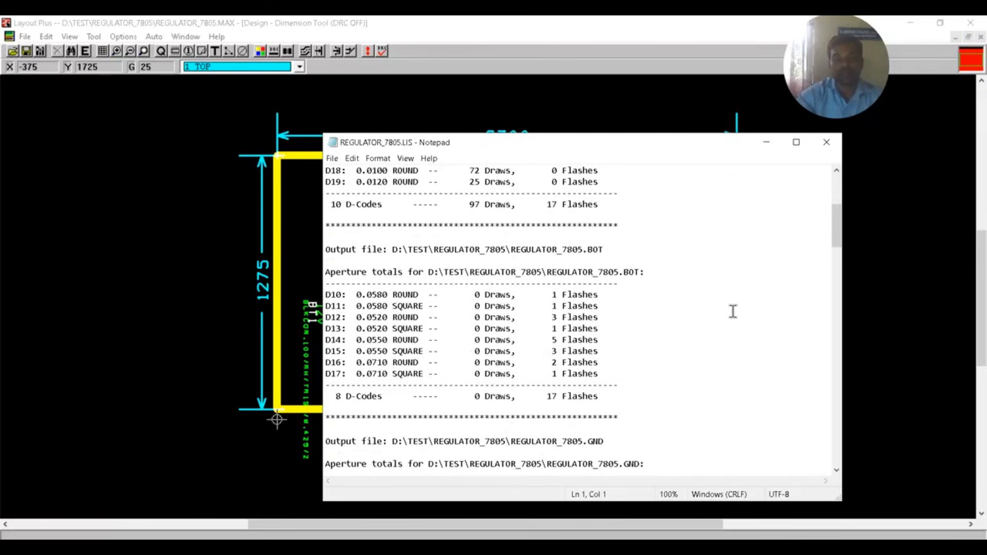
scroll(684, 328, down, 6)
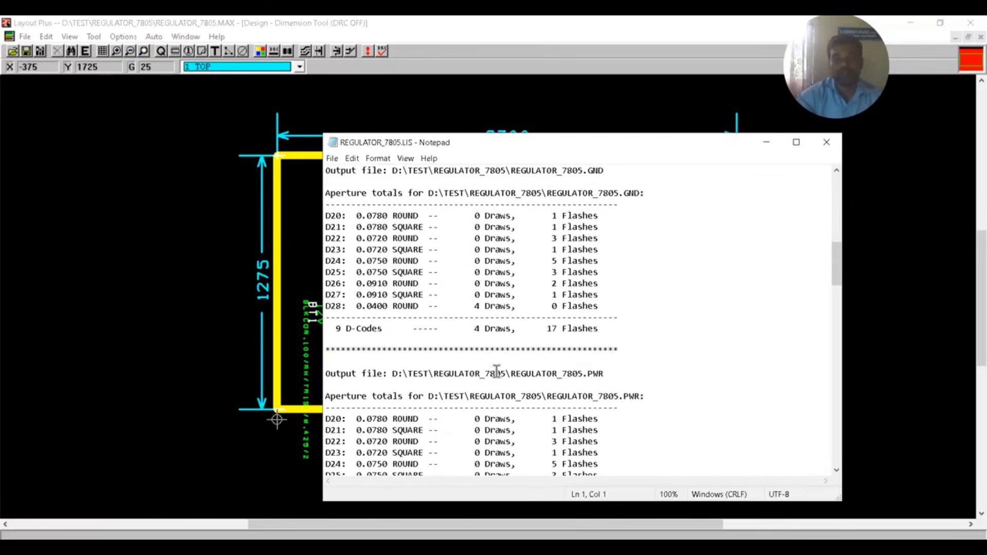
scroll(704, 322, down, 15)
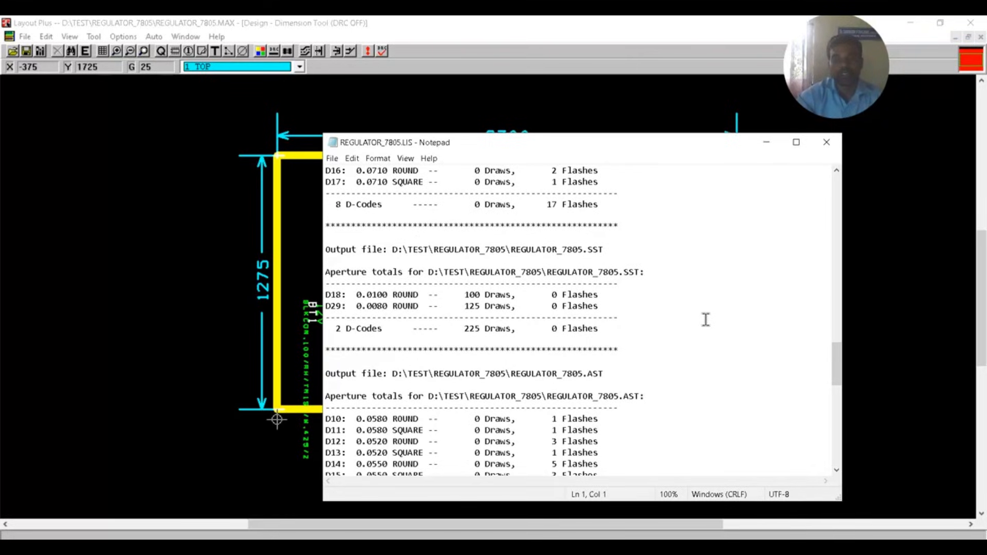
scroll(706, 320, down, 8)
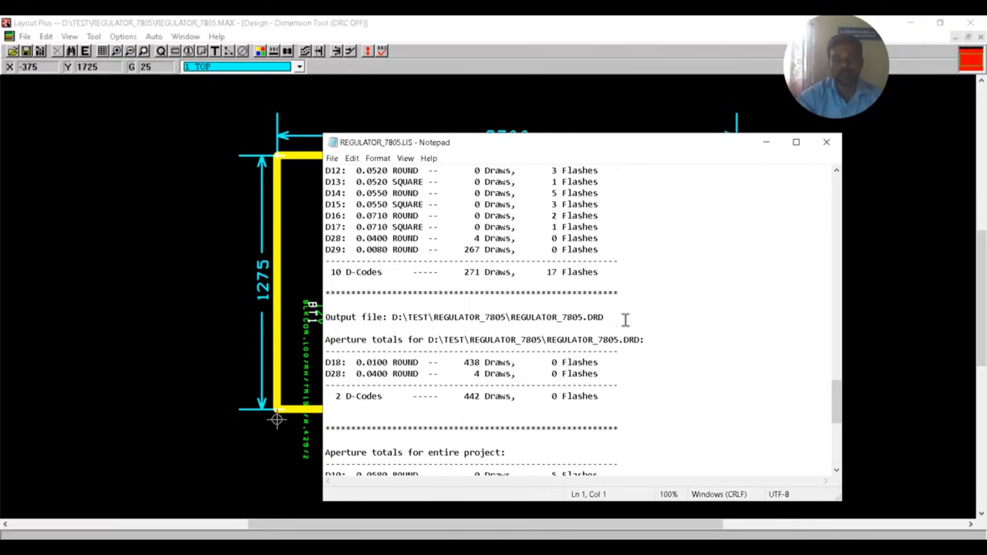
scroll(625, 319, up, 12)
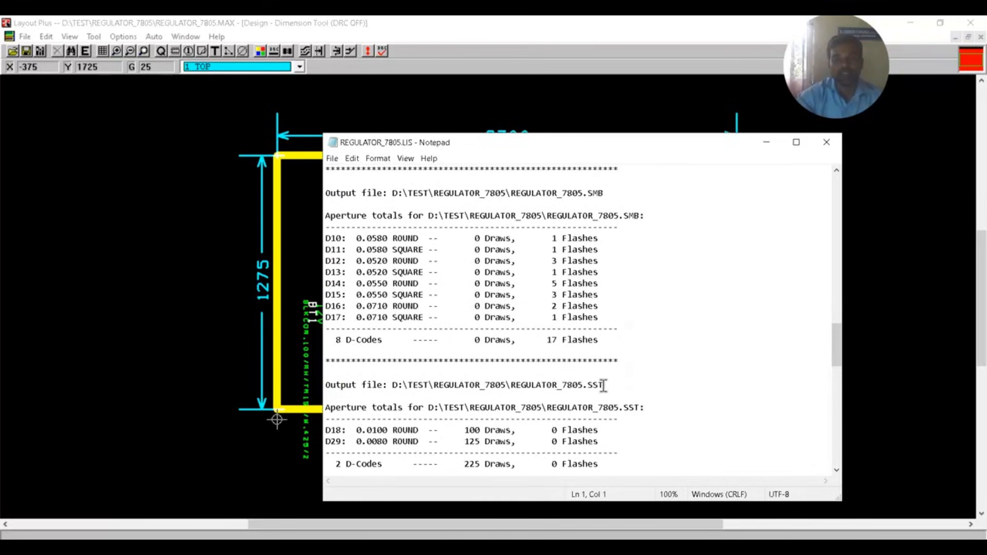
click(599, 391)
scroll(696, 376, down, 5)
scroll(692, 365, up, 6)
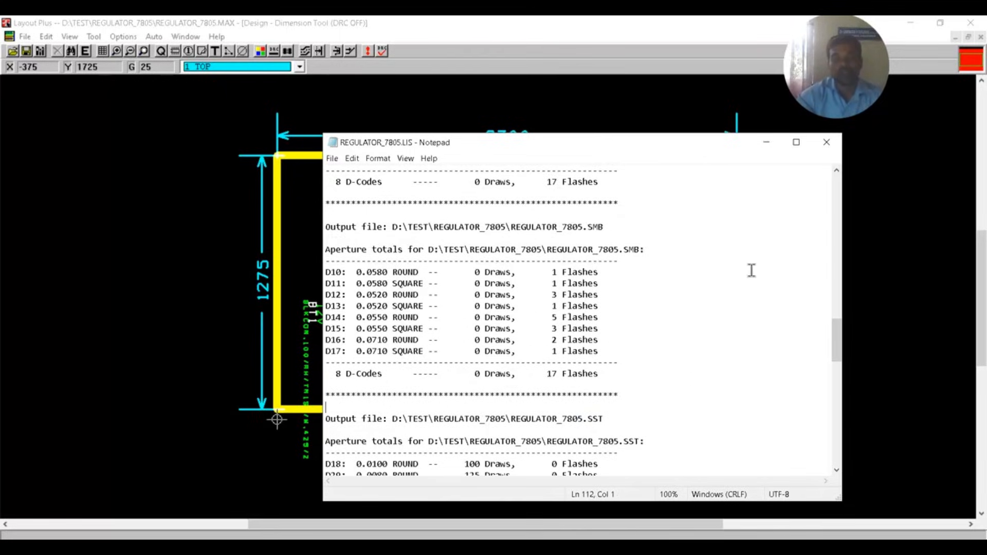
click(826, 142)
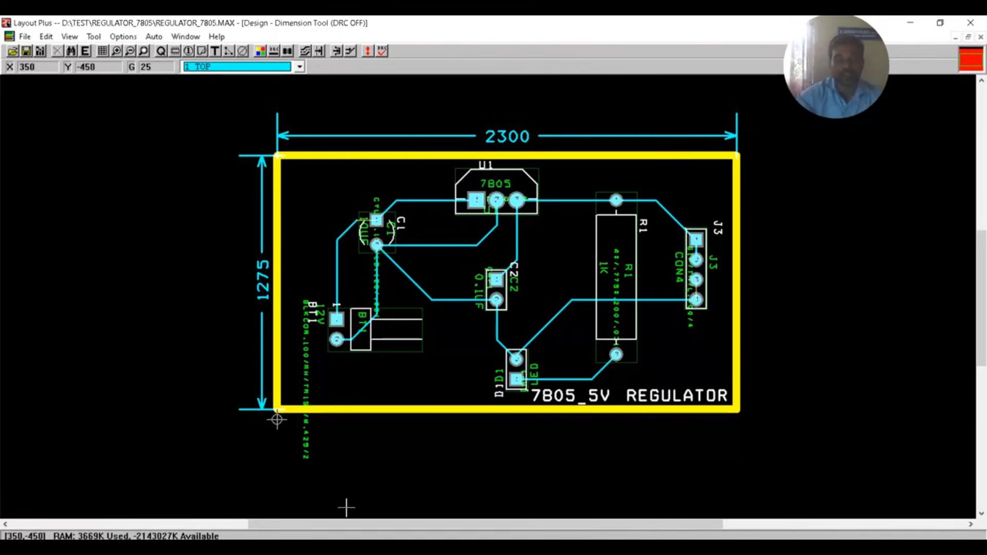
Switch to File Explorer and open D:\TEST\REGULATOR_7805 to list the generated output files.
click(307, 546)
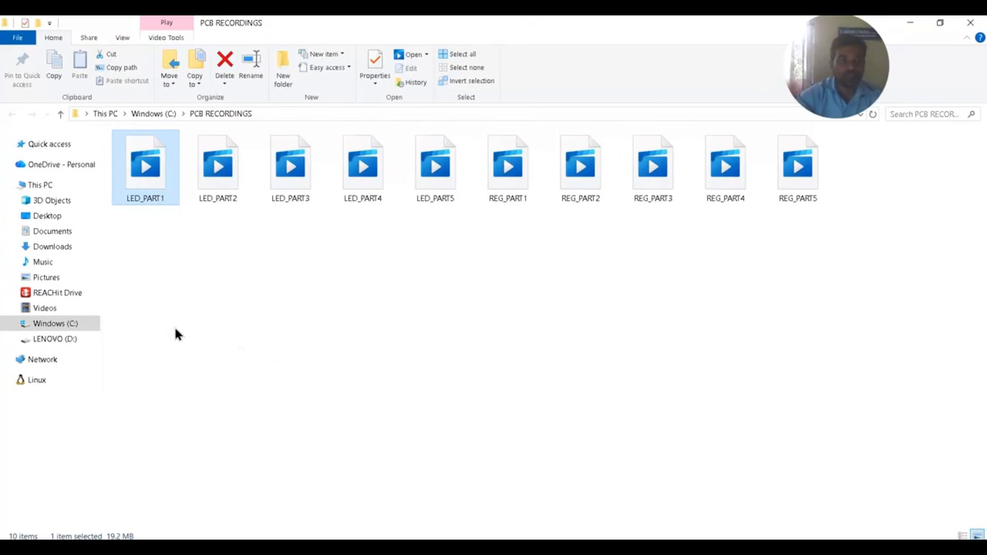
click(57, 339)
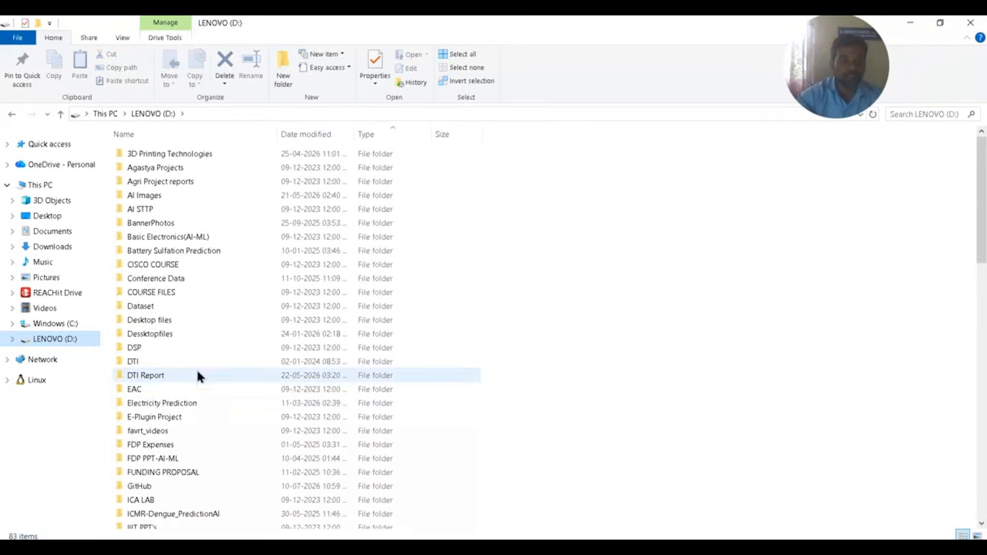
scroll(198, 376, down, 8)
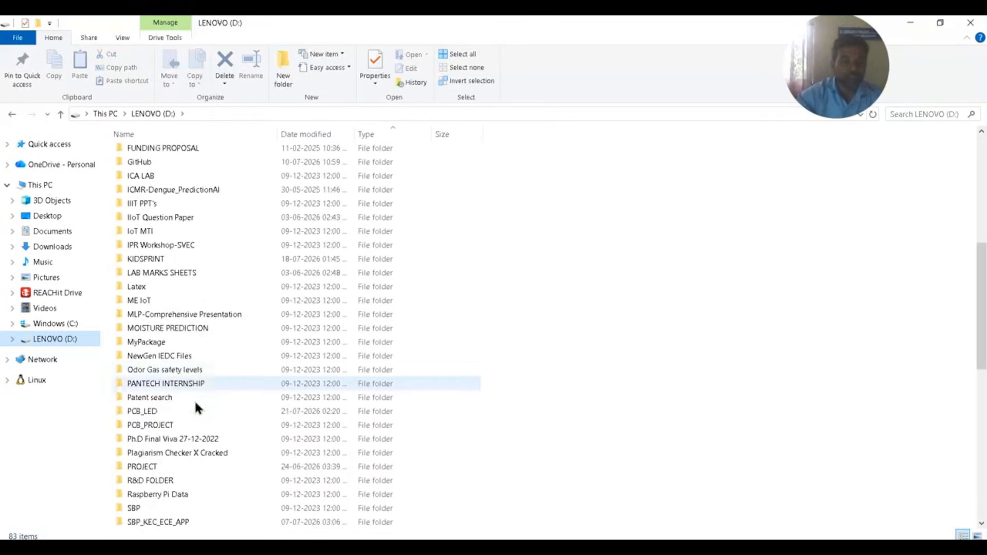
scroll(165, 437, down, 2)
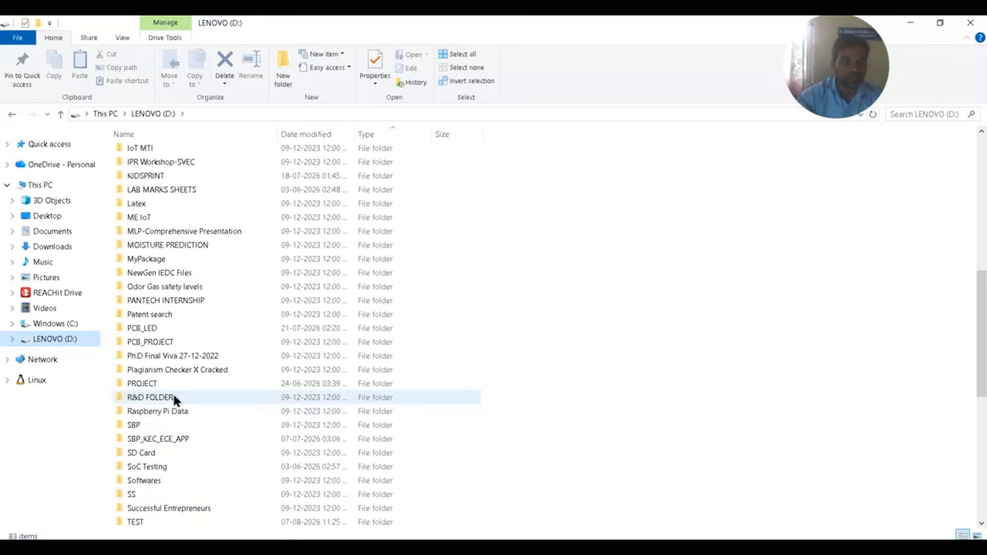
scroll(174, 412, down, 2)
click(137, 439)
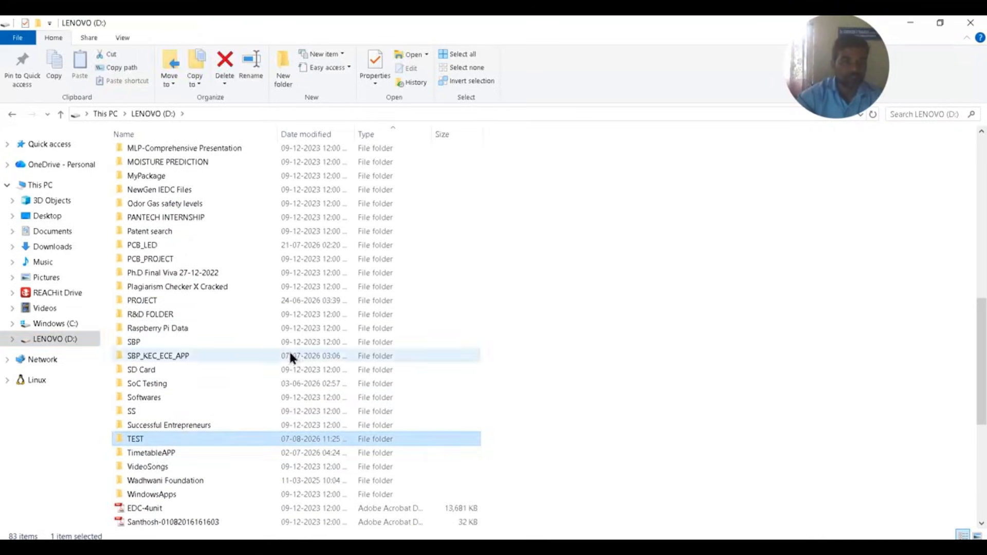
key(Return)
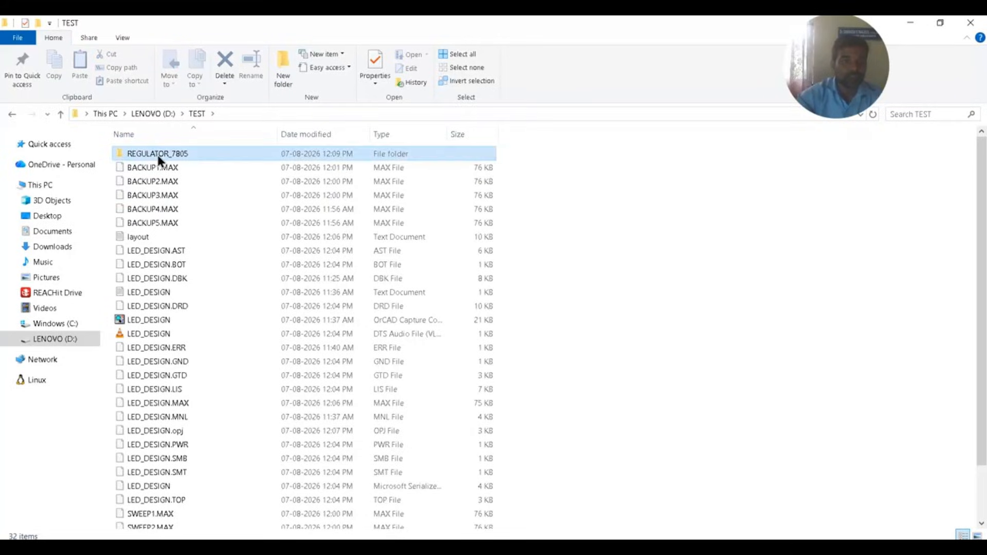
double_click(158, 154)
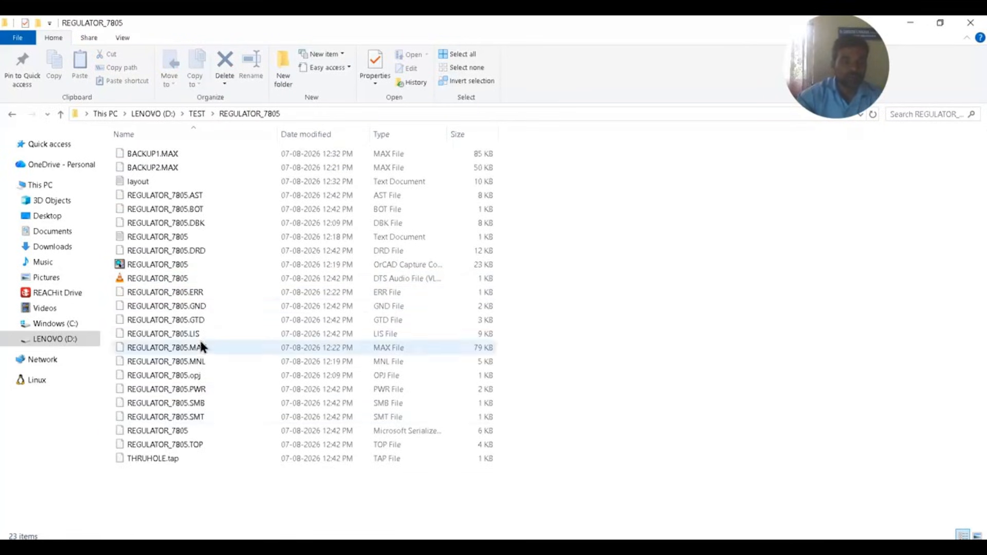